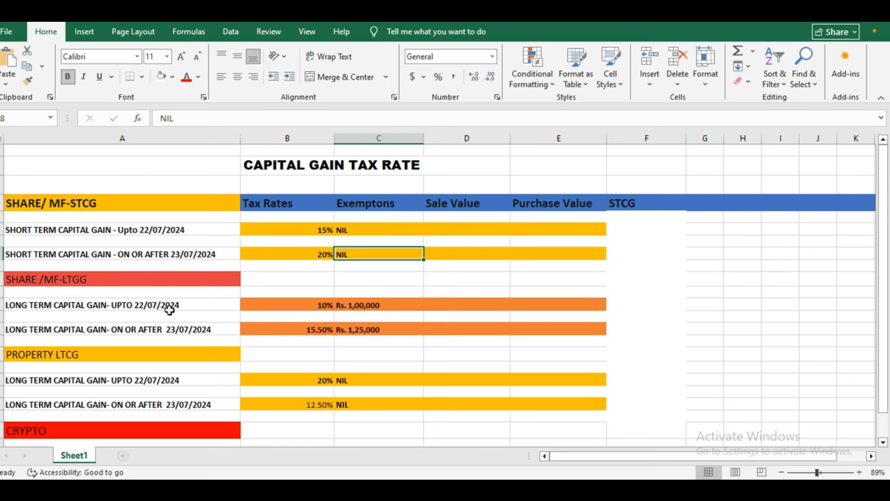
{"action": "left_click", "coordinate": [269, 304]}
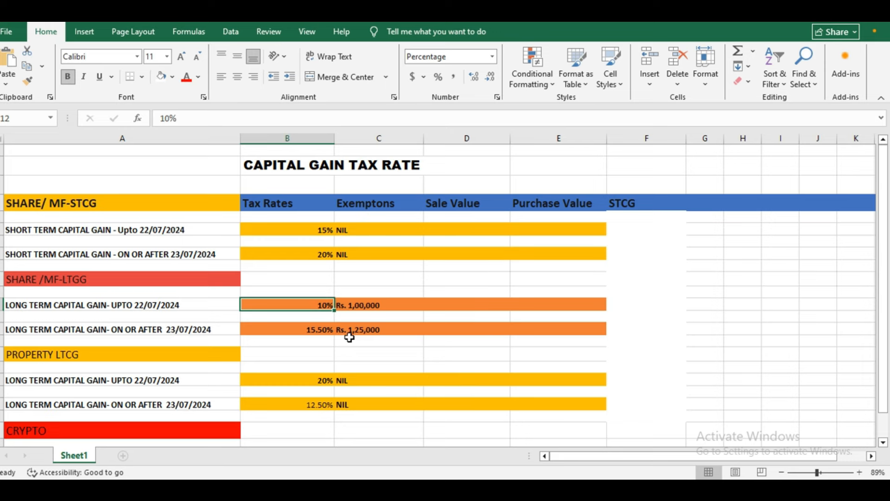
{"action": "scroll", "coordinate": [349, 337], "scroll_direction": "down", "scroll_amount": 1}
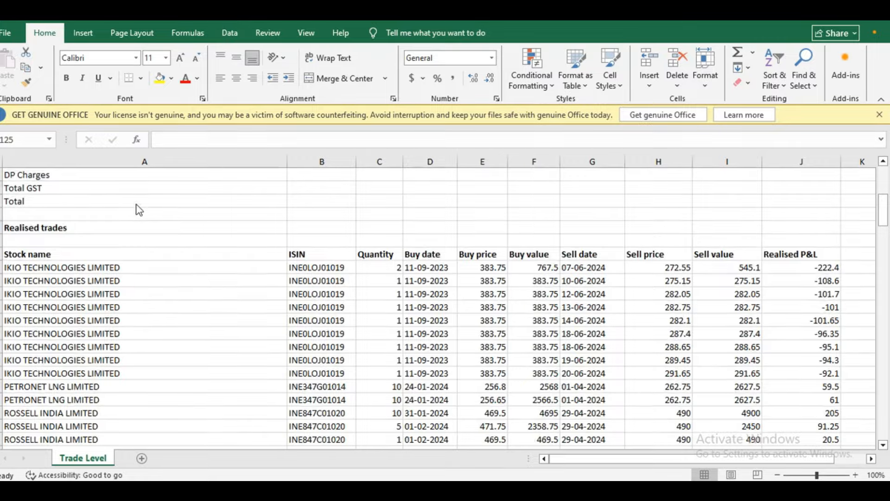
Step: Convert the whole Sell date column of the realised trades to dates with Text to Columns, delimited, using the DMY date format
{"action": "scroll", "coordinate": [131, 195], "scroll_direction": "down", "scroll_amount": 2}
{"action": "scroll", "coordinate": [132, 201], "scroll_direction": "up", "scroll_amount": 3}
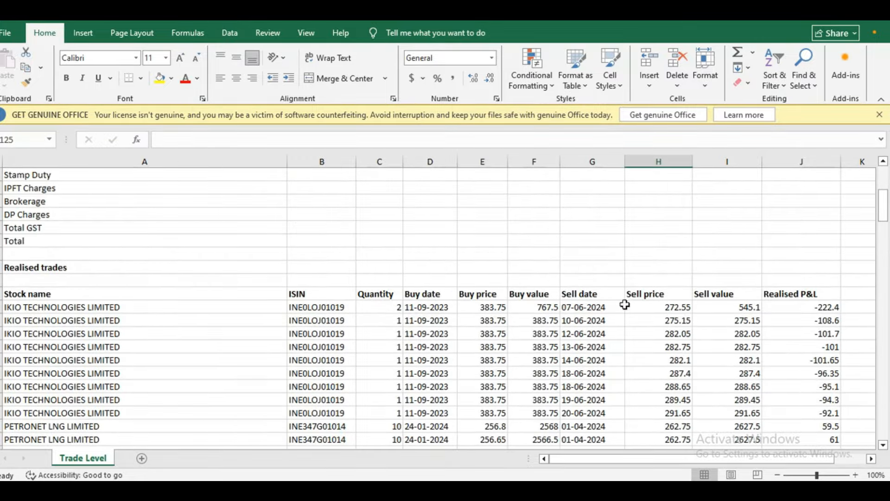
{"action": "left_click", "coordinate": [602, 295]}
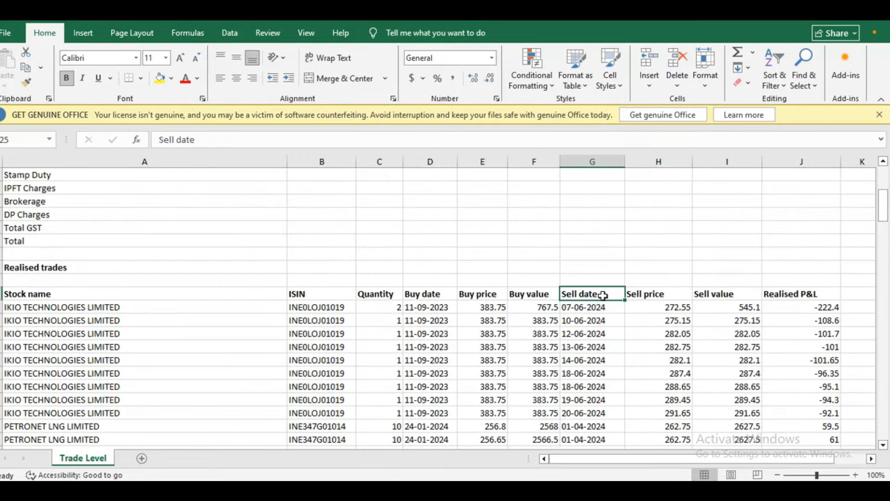
{"action": "scroll", "coordinate": [603, 295], "scroll_direction": "down", "scroll_amount": 1}
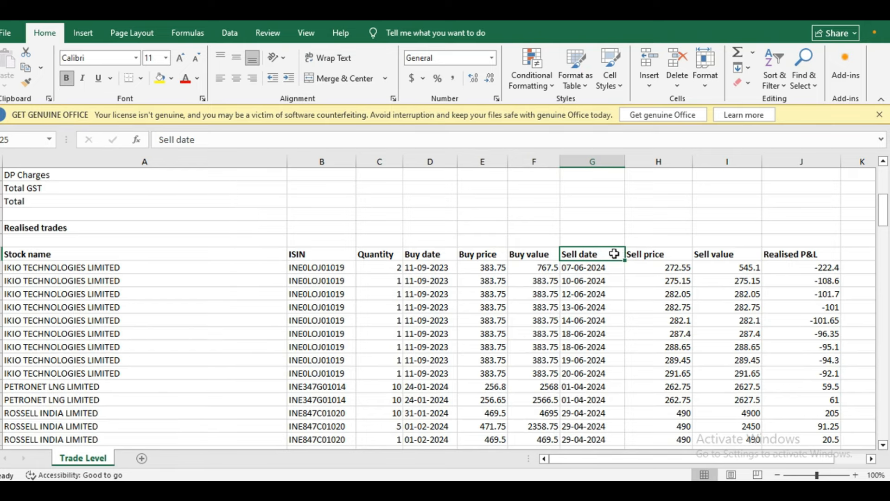
{"action": "key", "text": "ctrl+shift+Down"}
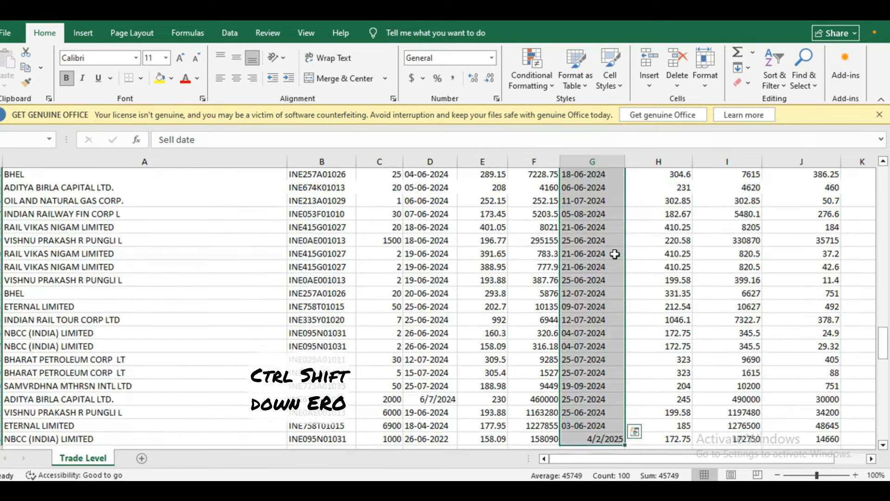
{"action": "scroll", "coordinate": [686, 230], "scroll_direction": "up", "scroll_amount": 10}
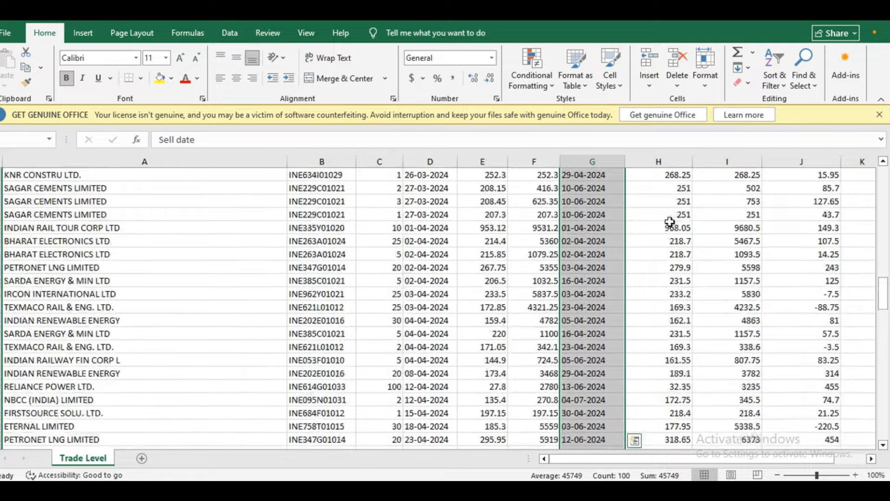
{"action": "scroll", "coordinate": [669, 222], "scroll_direction": "up", "scroll_amount": 8}
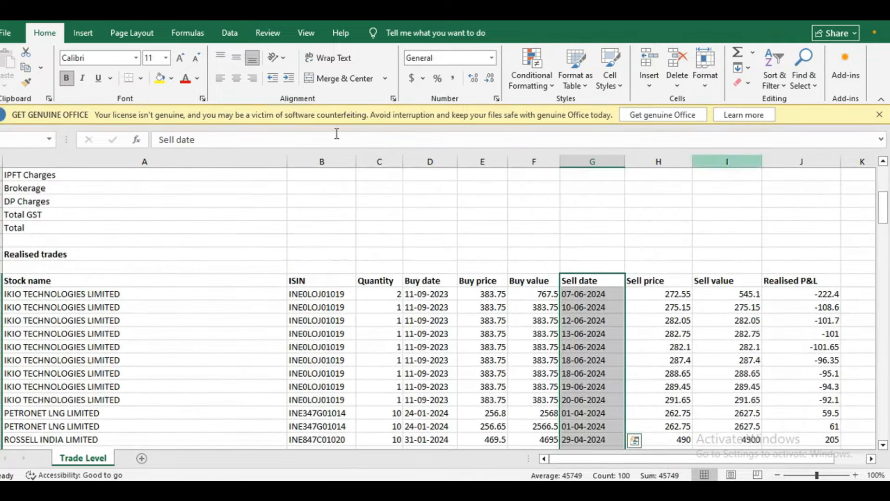
{"action": "left_click", "coordinate": [231, 33]}
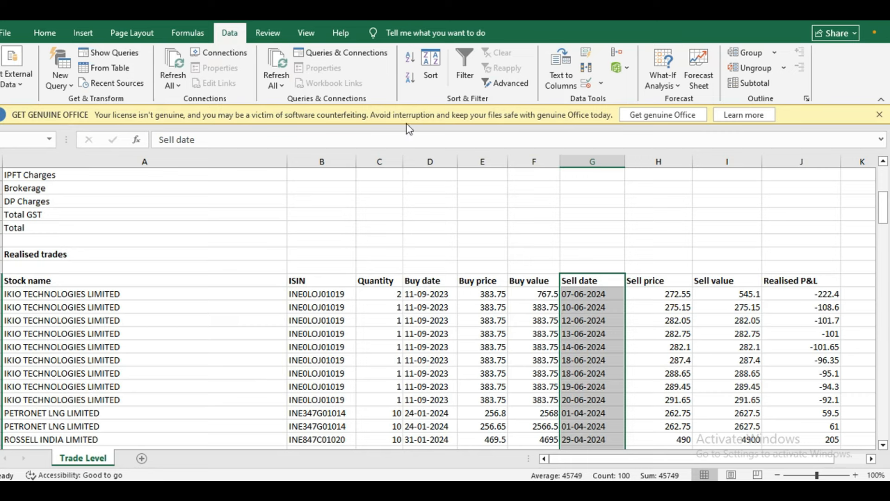
{"action": "left_click", "coordinate": [556, 77]}
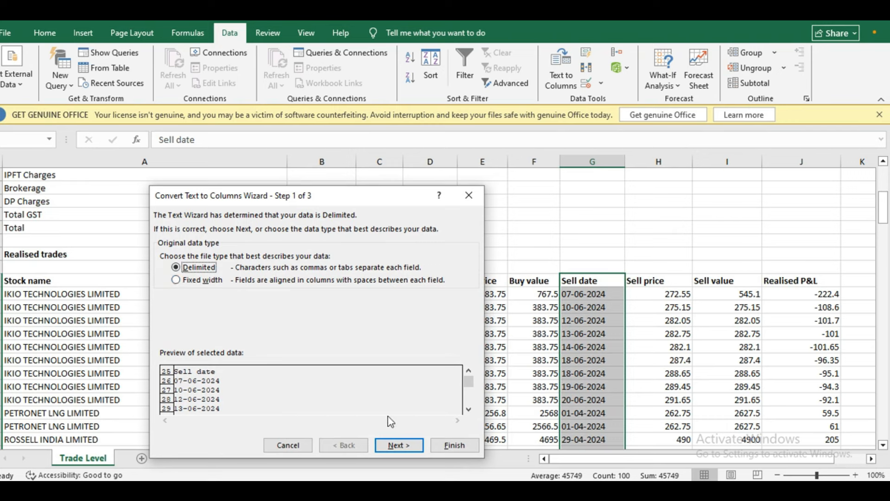
{"action": "left_click", "coordinate": [403, 444]}
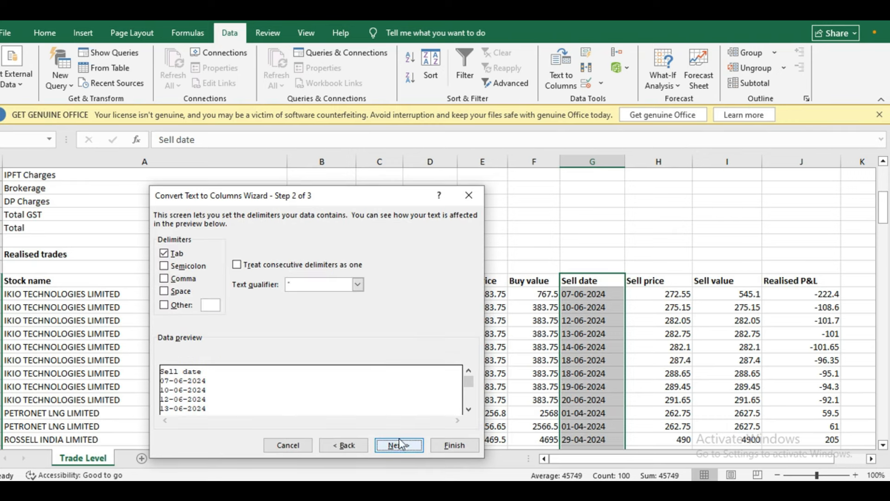
{"action": "left_click", "coordinate": [399, 445]}
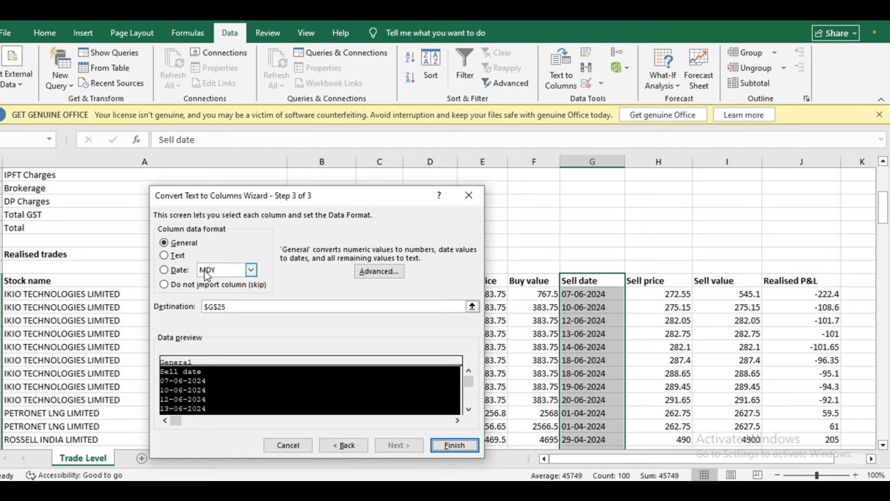
{"action": "left_click", "coordinate": [250, 270]}
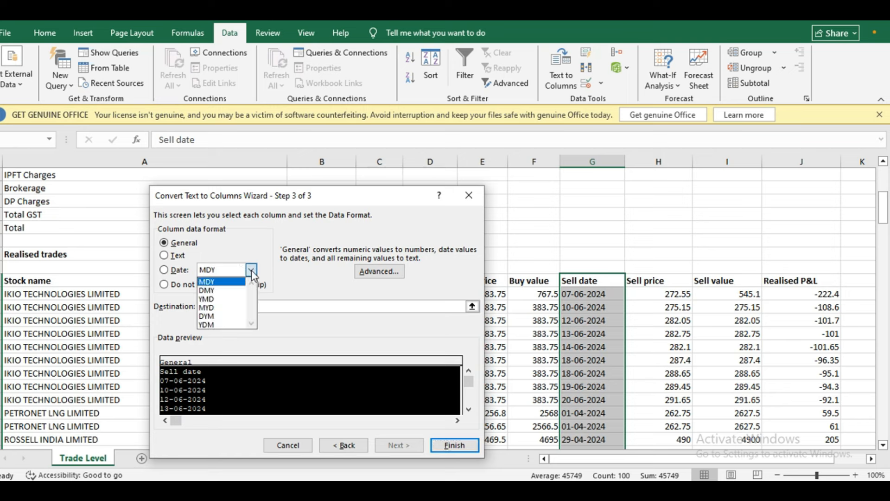
{"action": "left_click", "coordinate": [220, 291]}
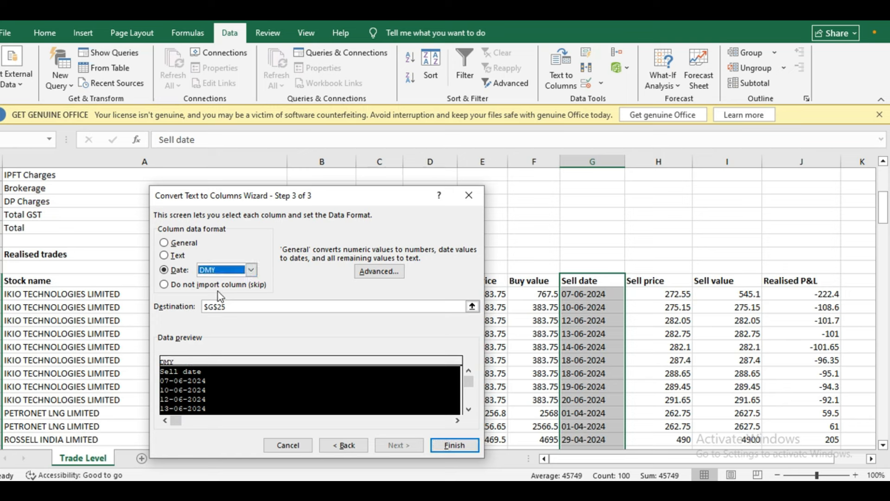
{"action": "left_click", "coordinate": [453, 445]}
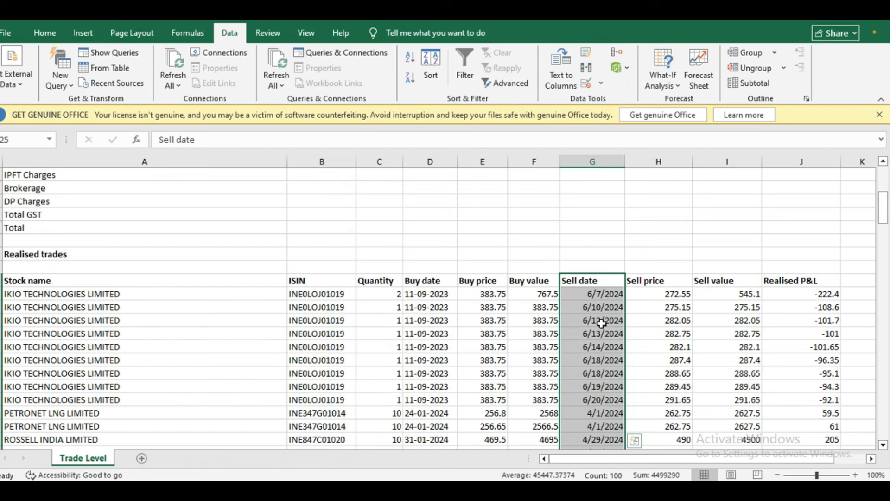
Step: Add filters to the realised trades header row and sort the trades by Sell date from oldest to newest
{"action": "left_click", "coordinate": [598, 322]}
{"action": "left_click", "coordinate": [593, 281]}
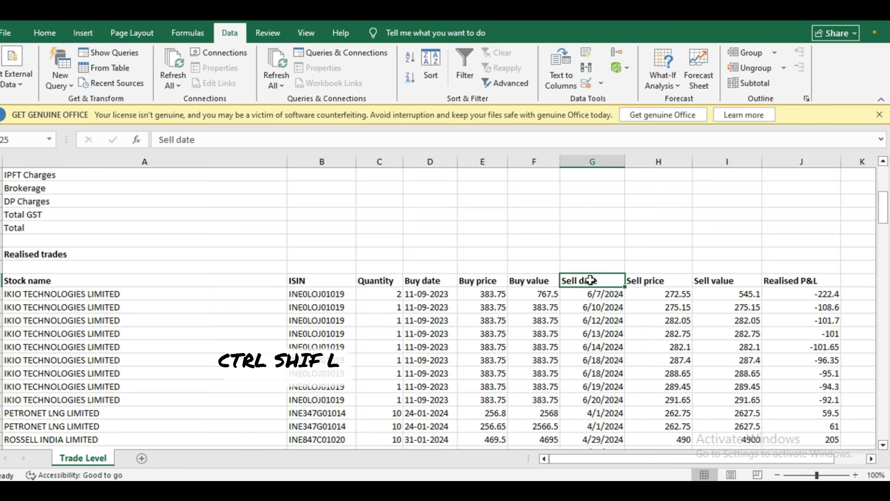
{"action": "key", "text": "ctrl+shift+l"}
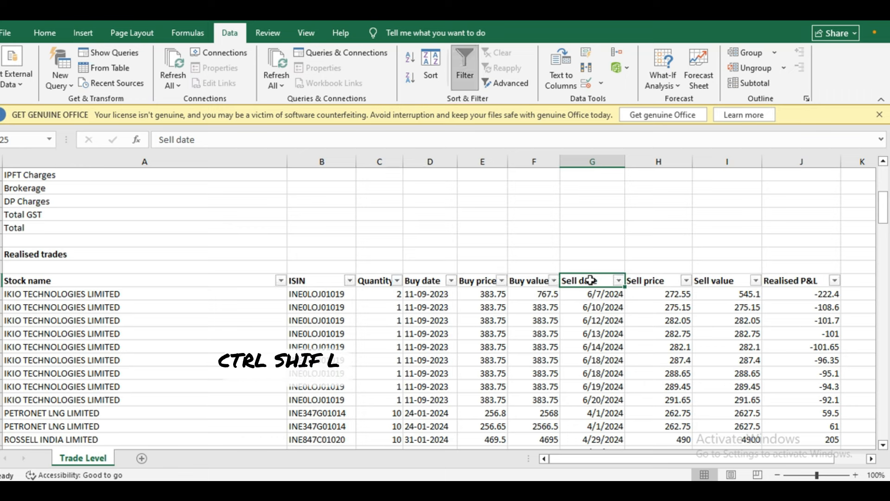
{"action": "left_click", "coordinate": [619, 281]}
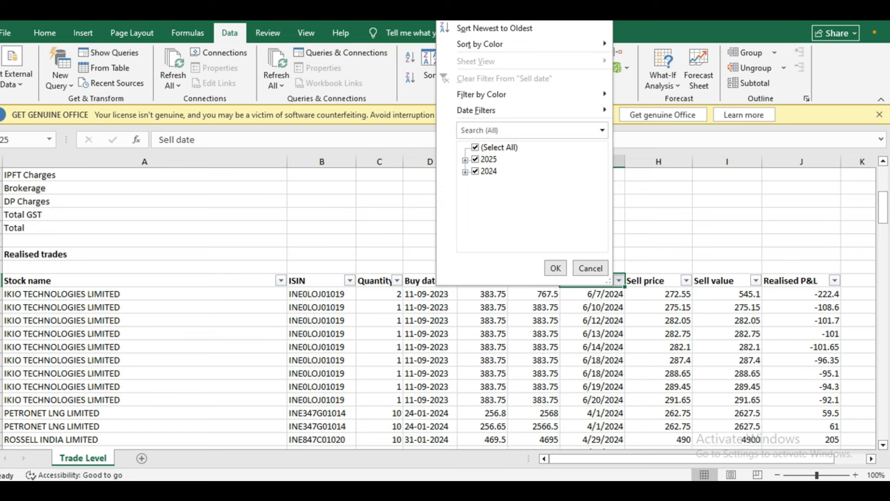
{"action": "left_click", "coordinate": [494, 13]}
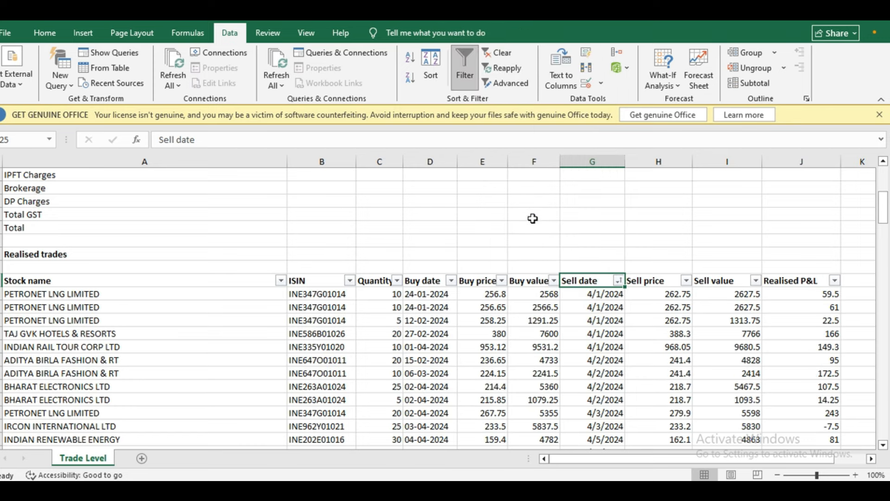
Step: Fill all trade rows with a Sell date up to 7/12/2024 in yellow
{"action": "scroll", "coordinate": [531, 221], "scroll_direction": "down", "scroll_amount": 2}
{"action": "scroll", "coordinate": [601, 263], "scroll_direction": "up", "scroll_amount": 2}
{"action": "scroll", "coordinate": [608, 301], "scroll_direction": "down", "scroll_amount": 20}
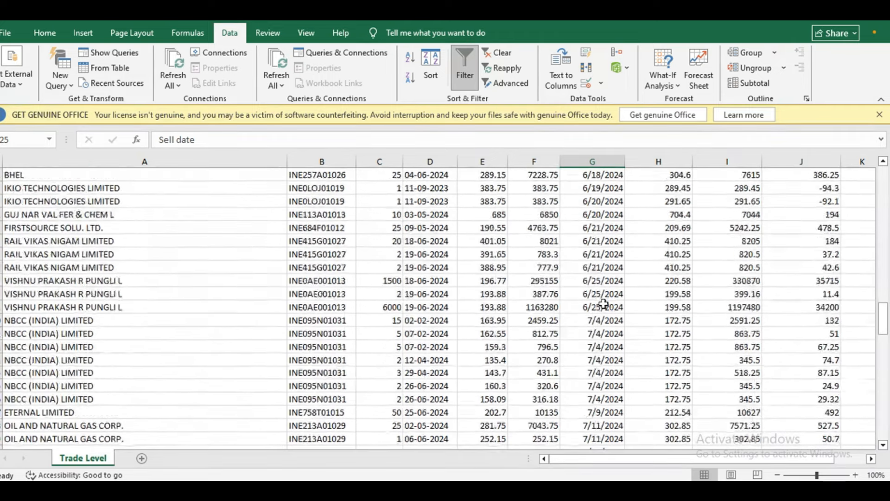
{"action": "scroll", "coordinate": [603, 304], "scroll_direction": "down", "scroll_amount": 3}
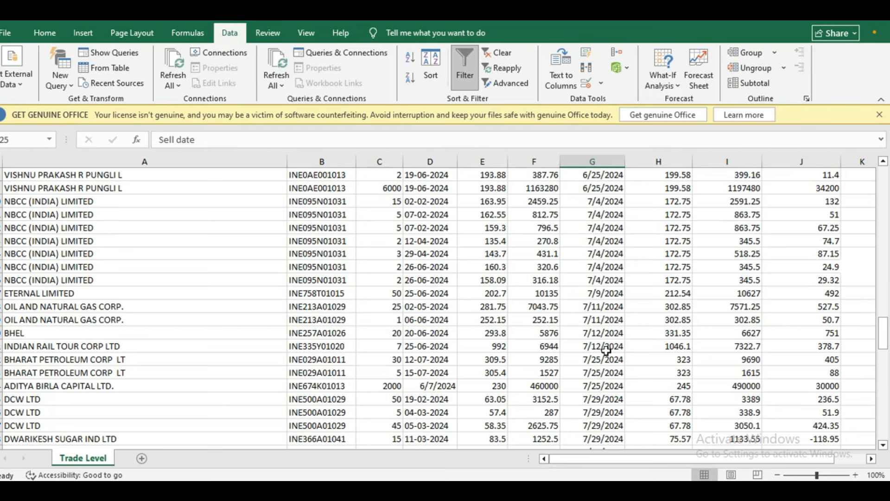
{"action": "left_click", "coordinate": [606, 350]}
{"action": "left_click", "coordinate": [823, 345]}
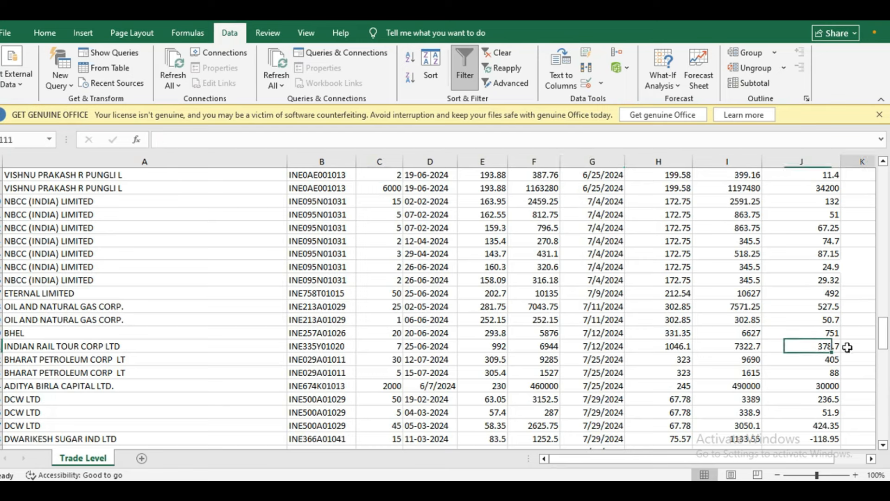
{"action": "left_click_drag", "start_coordinate": [848, 346], "coordinate": [119, 138]}
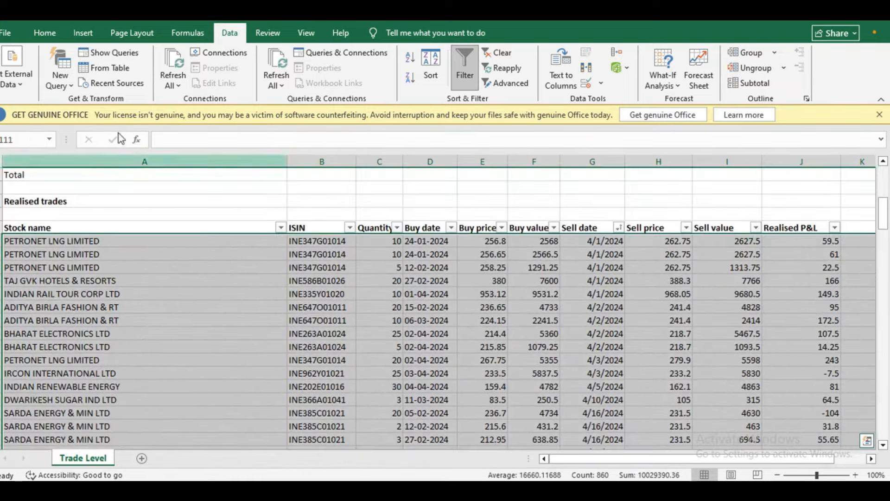
{"action": "left_click", "coordinate": [45, 33]}
{"action": "left_click", "coordinate": [160, 78]}
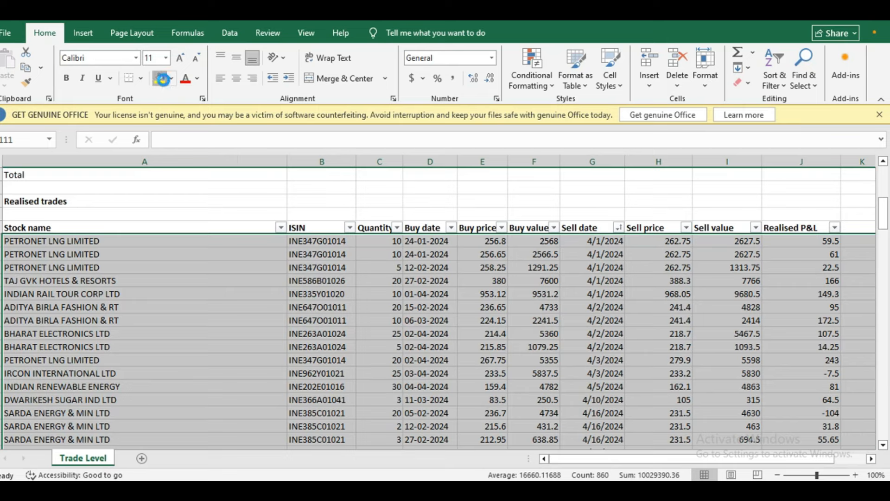
Step: Fill the trade rows sold from 7/25/2024 through 9/19/2024 in dark blue, leaving out the last trade
{"action": "scroll", "coordinate": [314, 239], "scroll_direction": "left", "scroll_amount": 5}
{"action": "scroll", "coordinate": [403, 314], "scroll_direction": "up", "scroll_amount": 2}
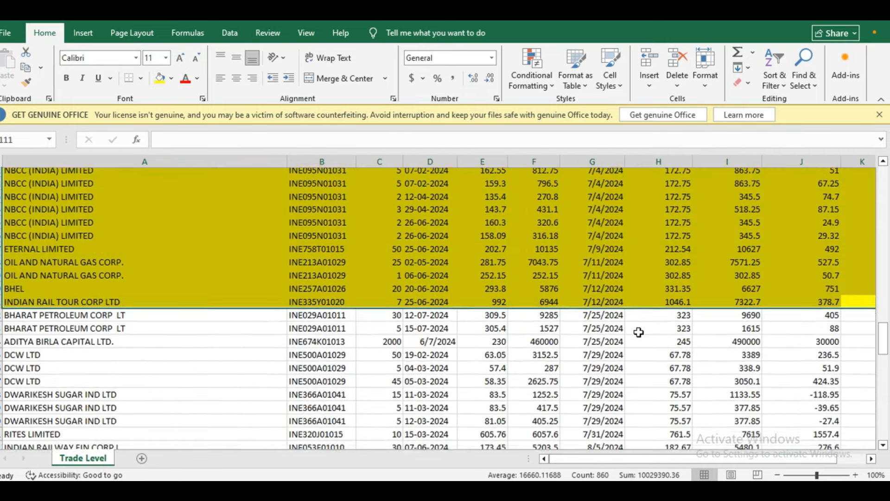
{"action": "scroll", "coordinate": [598, 285], "scroll_direction": "down", "scroll_amount": 1}
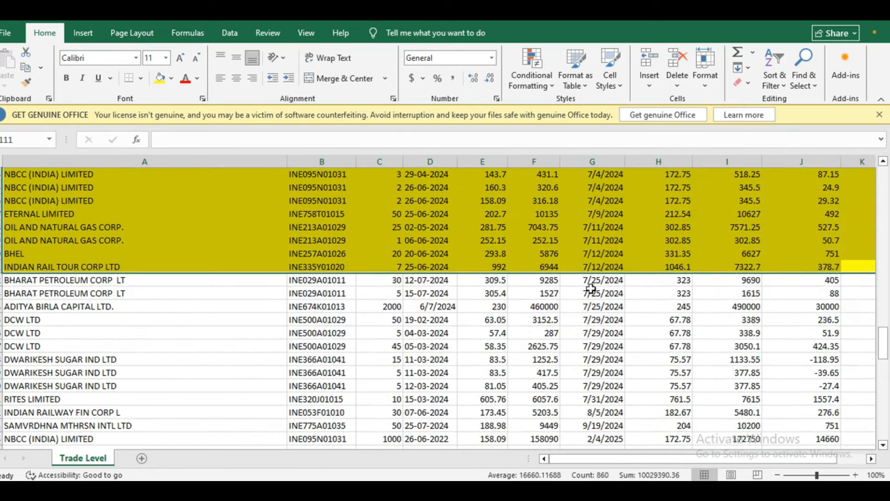
{"action": "left_click", "coordinate": [598, 280]}
{"action": "scroll", "coordinate": [821, 307], "scroll_direction": "down", "scroll_amount": 1}
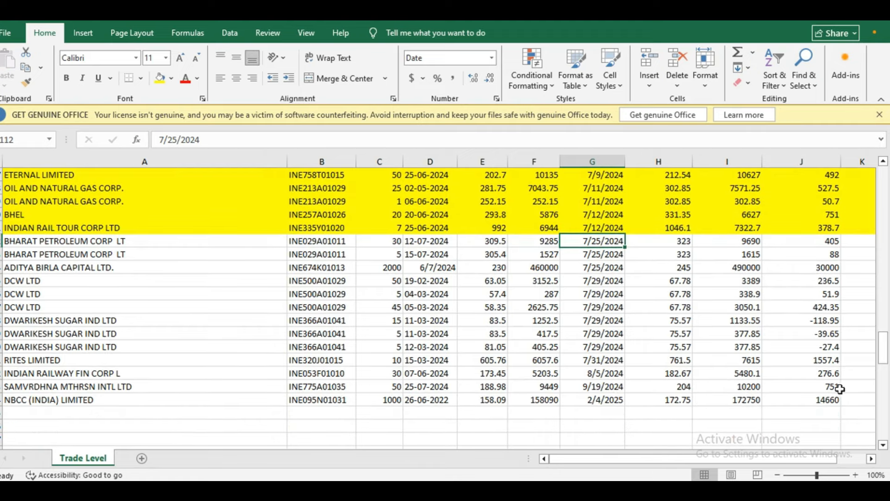
{"action": "left_click_drag", "start_coordinate": [830, 387], "coordinate": [116, 240]}
{"action": "left_click", "coordinate": [171, 78]}
{"action": "left_click", "coordinate": [181, 138]}
Step: Select the entire last NBCC (INDIA) LIMITED trade row, bought 26-06-2022 and sold 2/4/2025
{"action": "scroll", "coordinate": [512, 322], "scroll_direction": "down", "scroll_amount": 2}
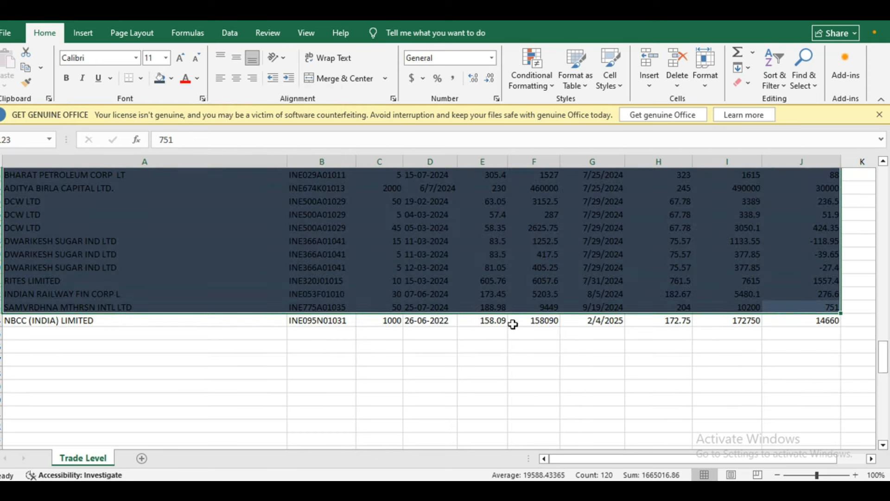
{"action": "left_click", "coordinate": [443, 320]}
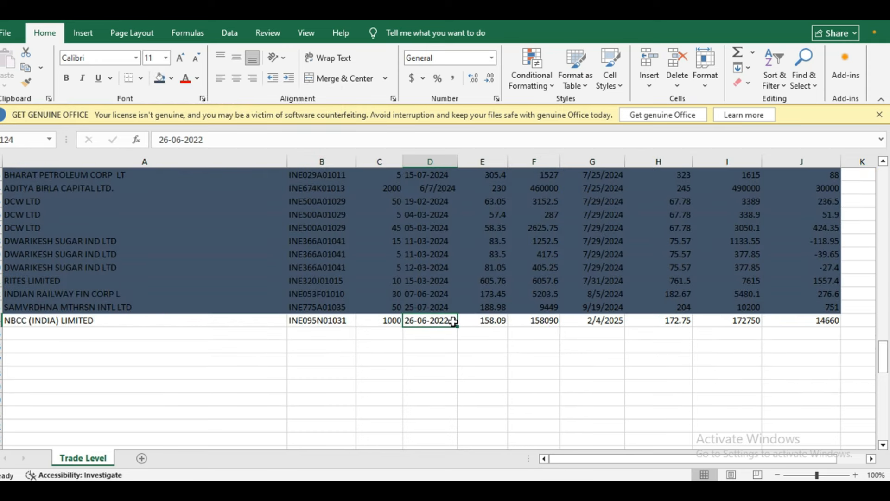
{"action": "left_click_drag", "start_coordinate": [831, 320], "coordinate": [15, 318]}
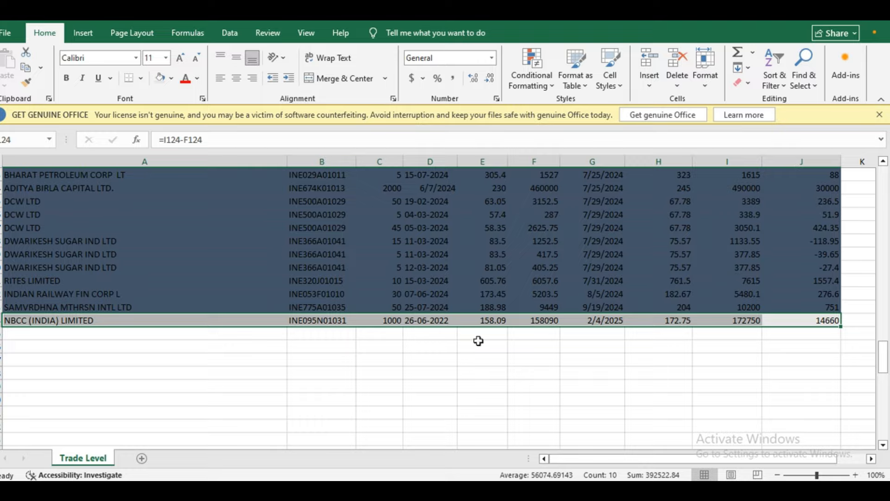
Step: Sum the Sell value of the yellow trades and enter 3024088 as the Sale Value for short term capital gain upto 22/07/2024
{"action": "scroll", "coordinate": [501, 349], "scroll_direction": "up", "scroll_amount": 11}
{"action": "scroll", "coordinate": [517, 369], "scroll_direction": "up", "scroll_amount": 20}
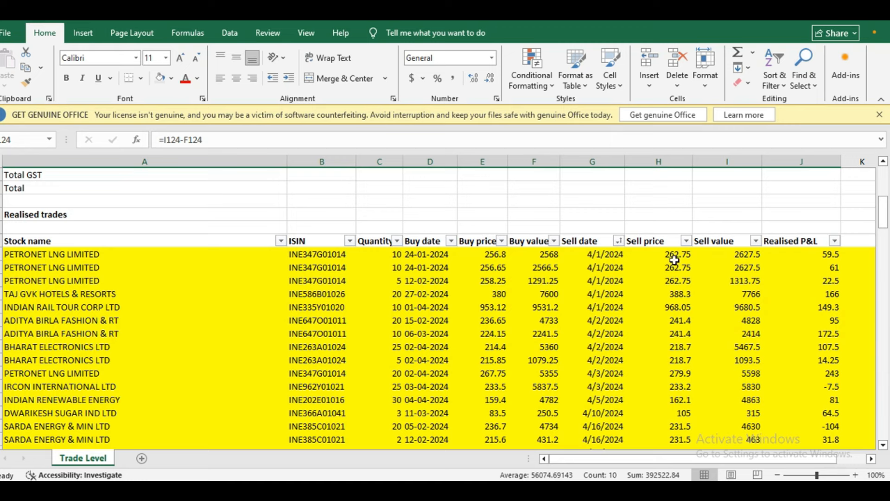
{"action": "left_click", "coordinate": [751, 255]}
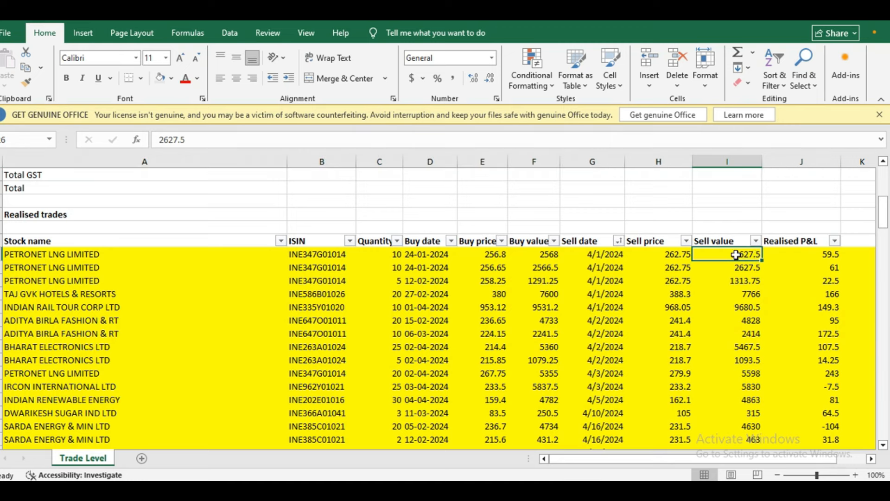
{"action": "left_click_drag", "start_coordinate": [730, 281], "coordinate": [725, 466]}
{"action": "left_click_drag", "start_coordinate": [726, 467], "coordinate": [758, 336]}
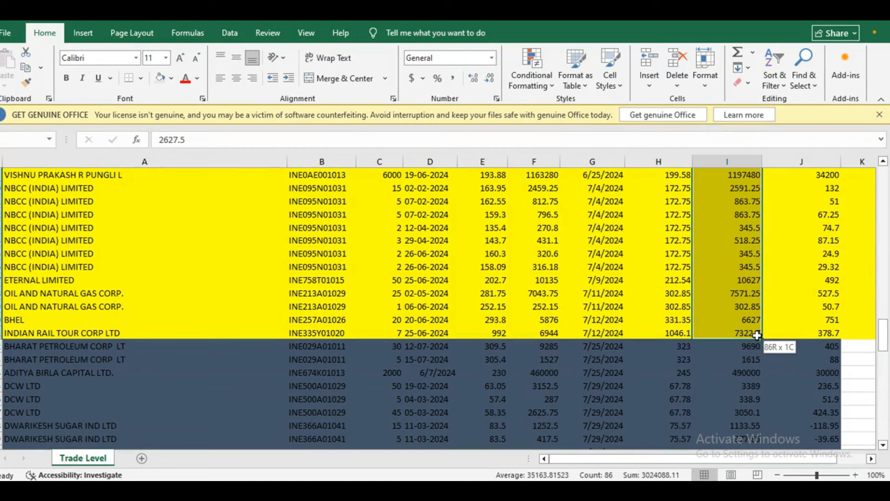
{"action": "left_click_drag", "start_coordinate": [757, 335], "coordinate": [757, 335]}
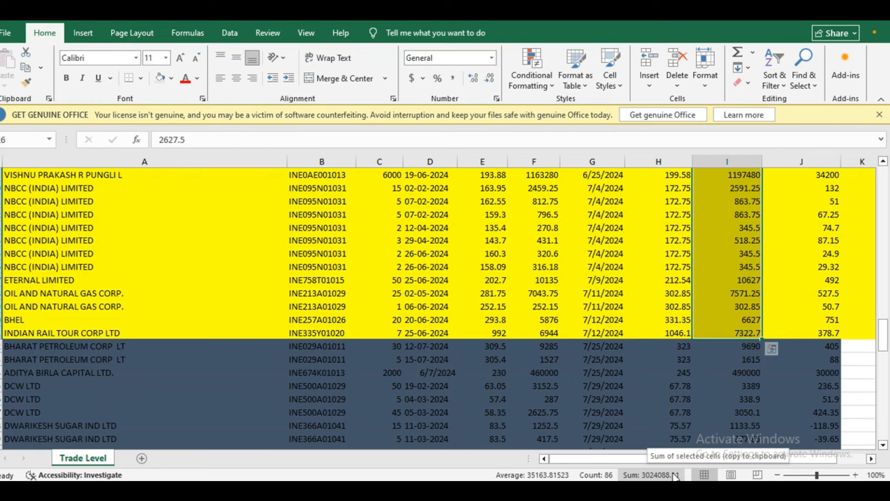
{"action": "type", "text": "3024088"}
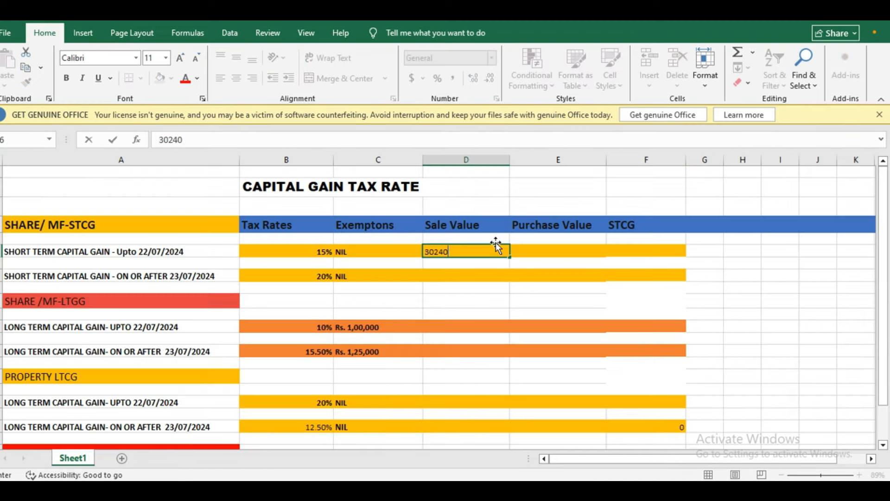
Step: Sum the Buy value of the yellow trades and enter 2897266 as the Purchase Value for short term capital gain upto 22/07/2024
{"action": "left_click", "coordinate": [551, 255]}
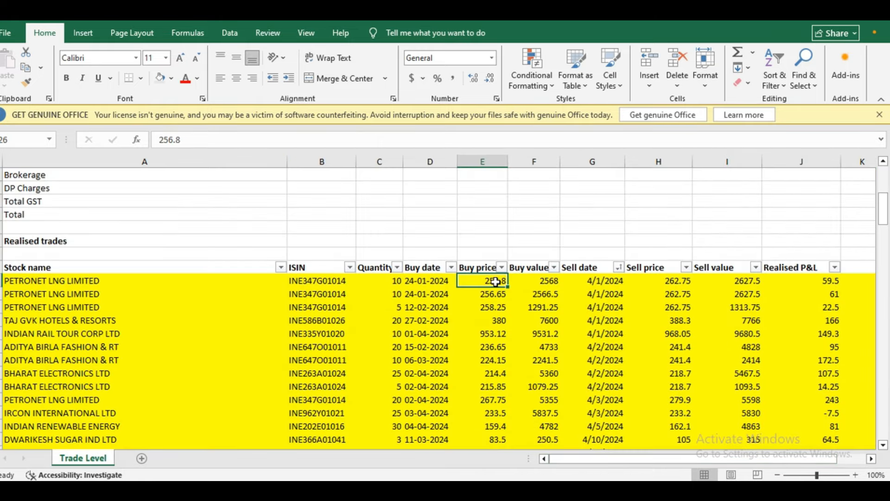
{"action": "left_click", "coordinate": [533, 281]}
{"action": "left_click", "coordinate": [487, 283]}
{"action": "left_click", "coordinate": [389, 281]}
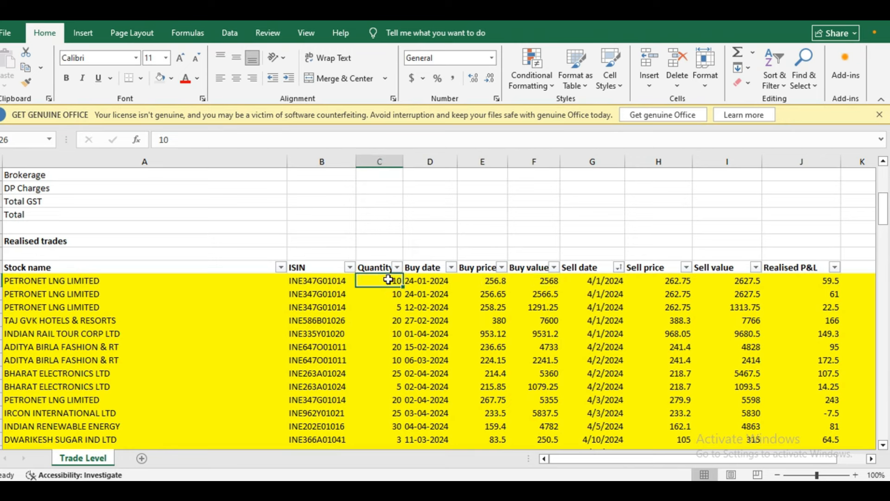
{"action": "left_click", "coordinate": [485, 282]}
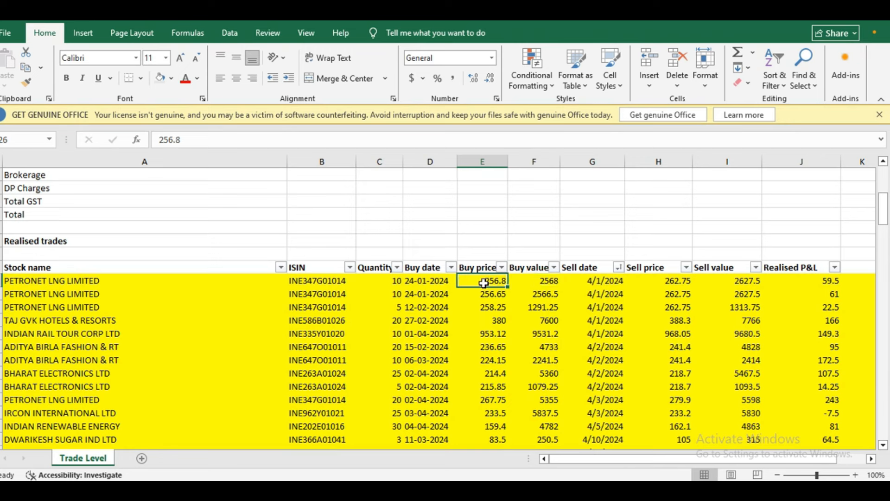
{"action": "left_click", "coordinate": [548, 280]}
{"action": "left_click", "coordinate": [551, 301]}
{"action": "left_click_drag", "start_coordinate": [548, 282], "coordinate": [551, 336]}
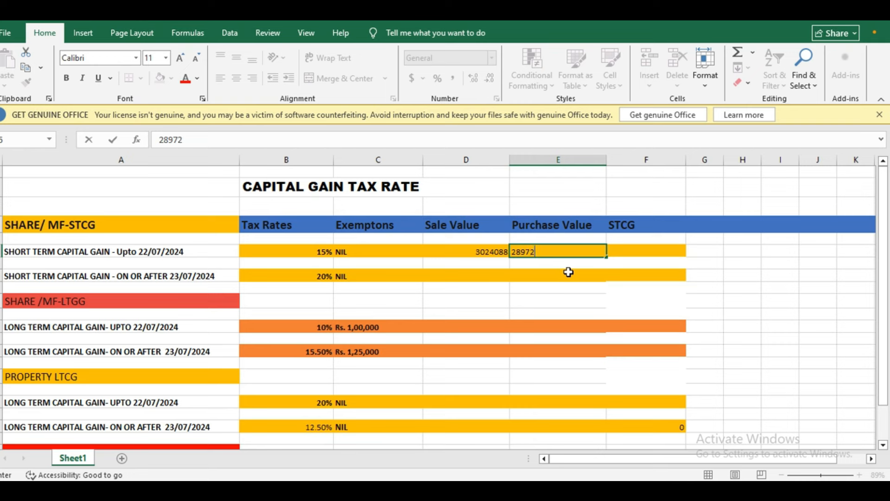
{"action": "left_click", "coordinate": [626, 296]}
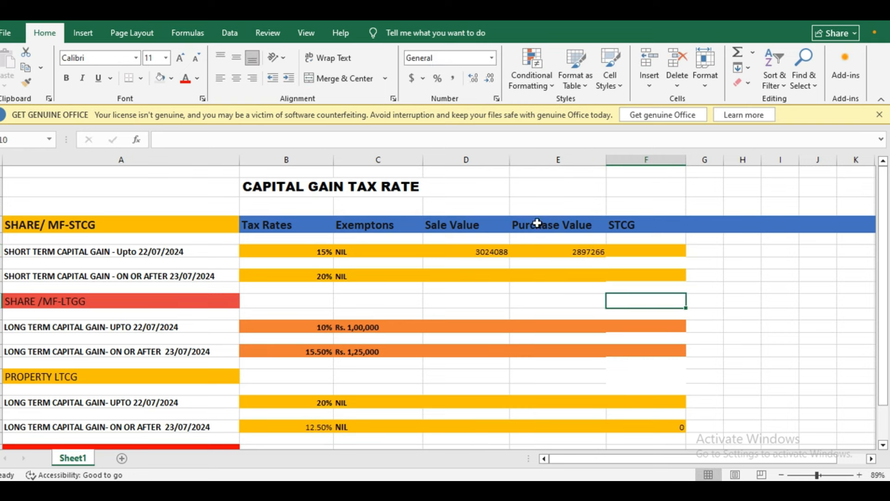
Step: Calculate the STCG upto 22/07/2024 as Sale Value minus Purchase Value with the formula +D6-E6
{"action": "left_click", "coordinate": [642, 248]}
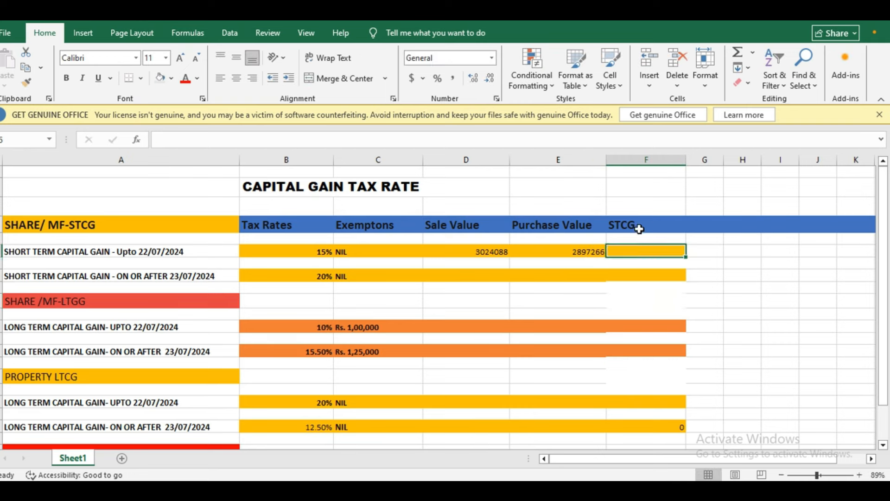
{"action": "type", "text": "+"}
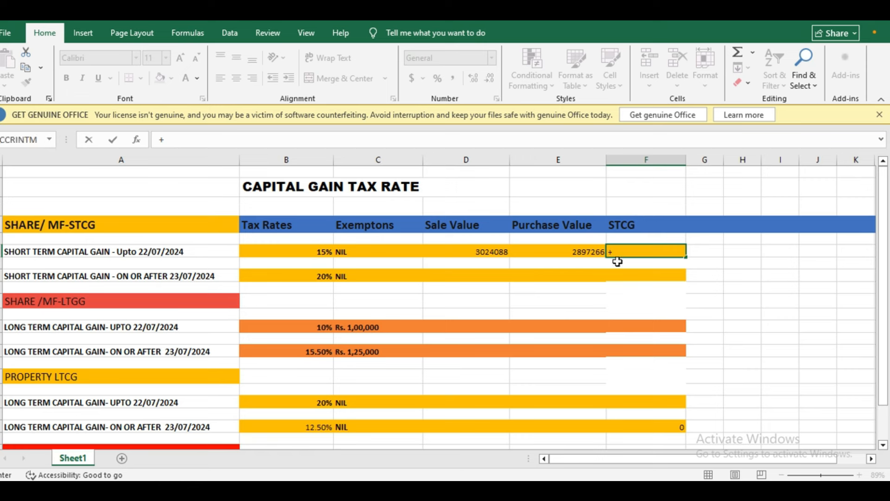
{"action": "left_click", "coordinate": [470, 250]}
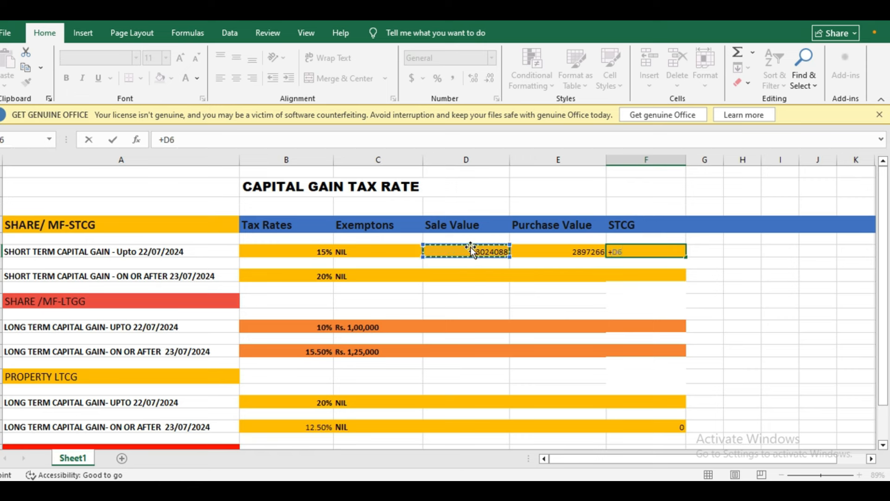
{"action": "type", "text": "-"}
{"action": "left_click", "coordinate": [569, 253]}
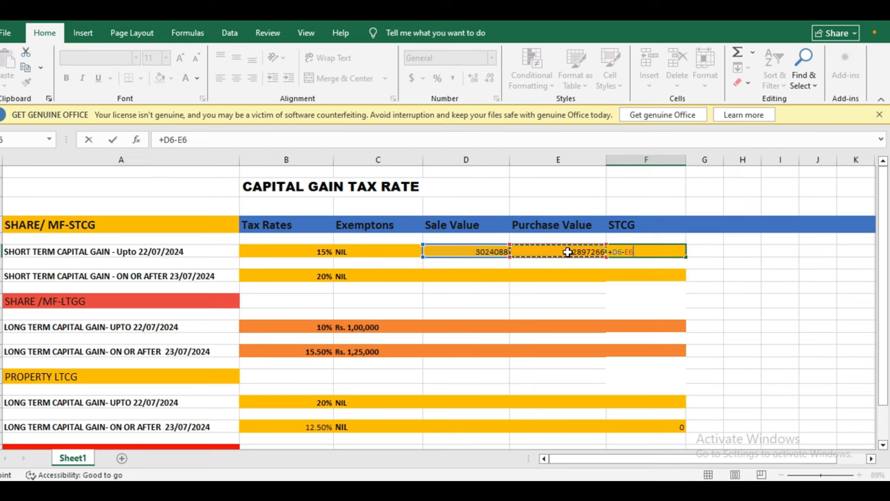
{"action": "key", "text": "Return"}
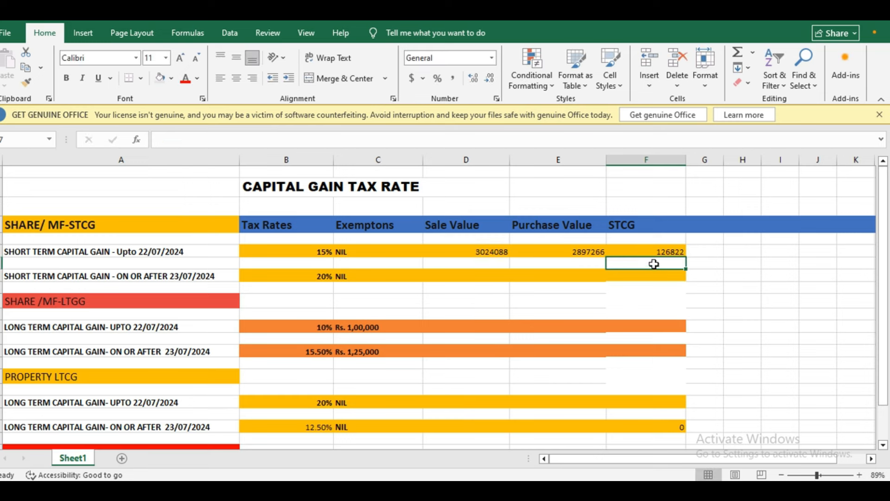
{"action": "left_click", "coordinate": [676, 252]}
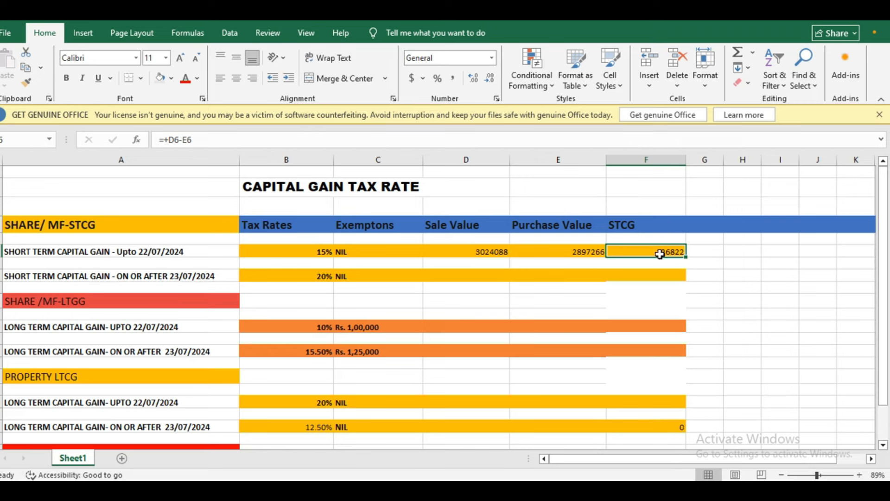
Step: Sum the Sell value of the dark blue trades and enter 533267 as the Sale Value for short term capital gain on or after 23/07/2024
{"action": "mouse_move", "coordinate": [423, 491]}
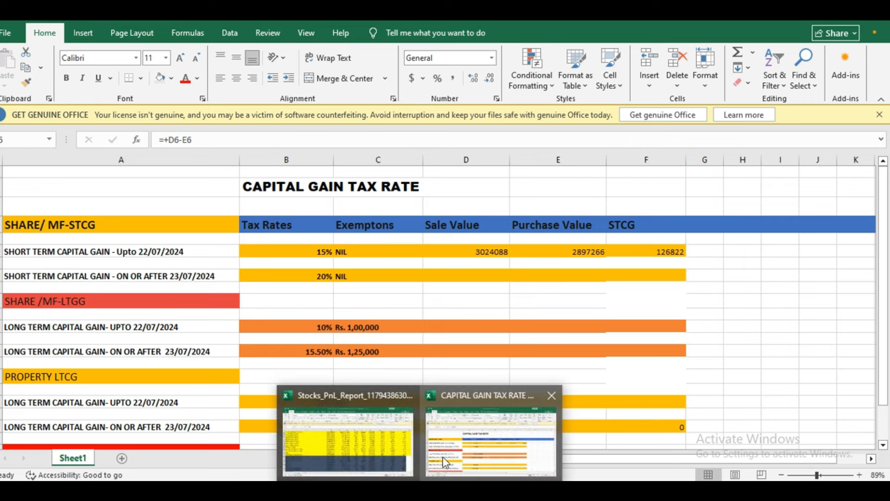
{"action": "left_click", "coordinate": [382, 441]}
{"action": "scroll", "coordinate": [514, 378], "scroll_direction": "down", "scroll_amount": 3}
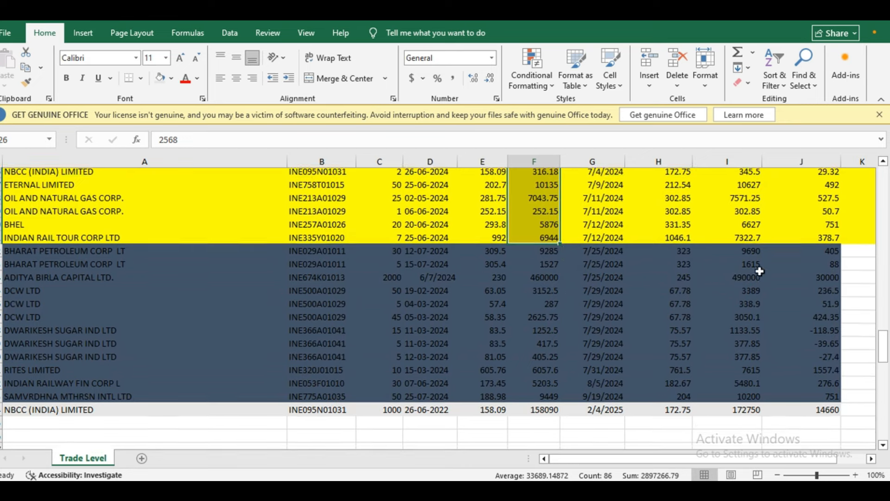
{"action": "left_click", "coordinate": [751, 230]}
{"action": "left_click", "coordinate": [747, 242]}
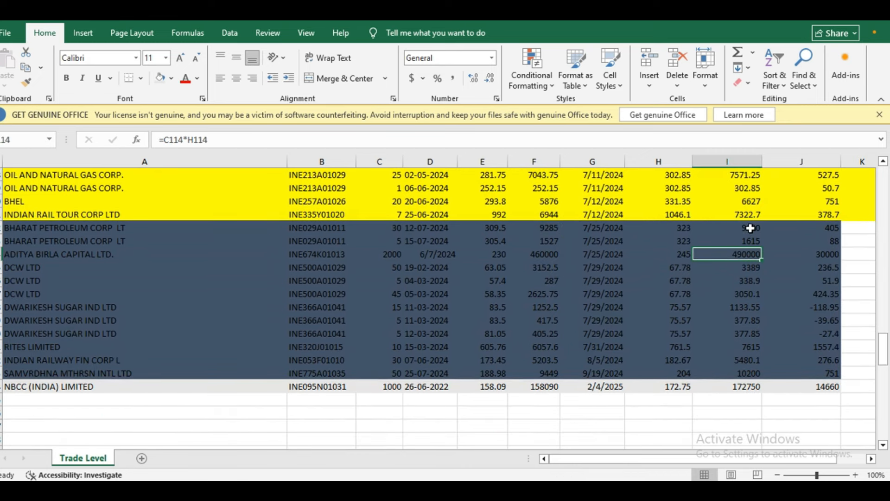
{"action": "left_click_drag", "start_coordinate": [751, 229], "coordinate": [755, 370]}
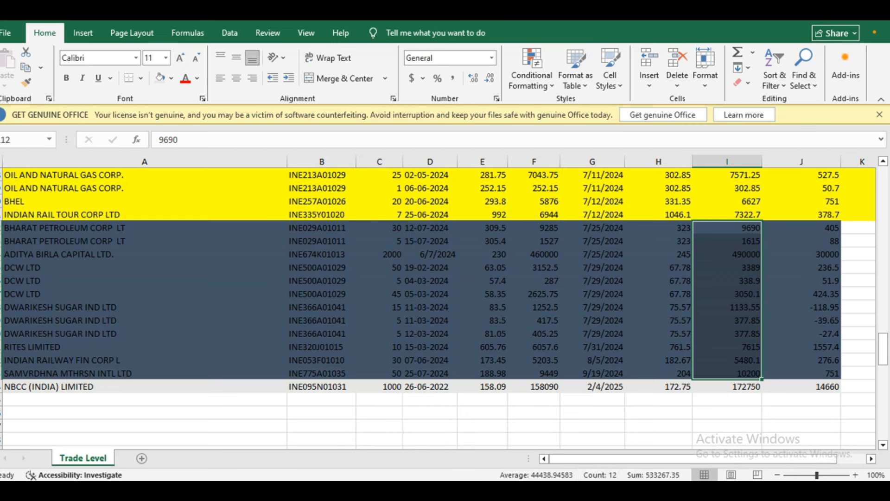
{"action": "left_click", "coordinate": [468, 453]}
{"action": "left_click", "coordinate": [474, 275]}
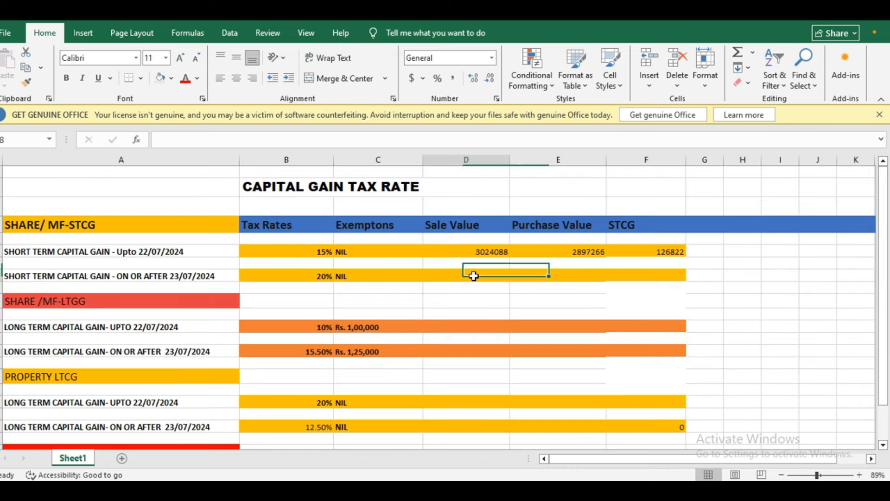
{"action": "type", "text": "53"}
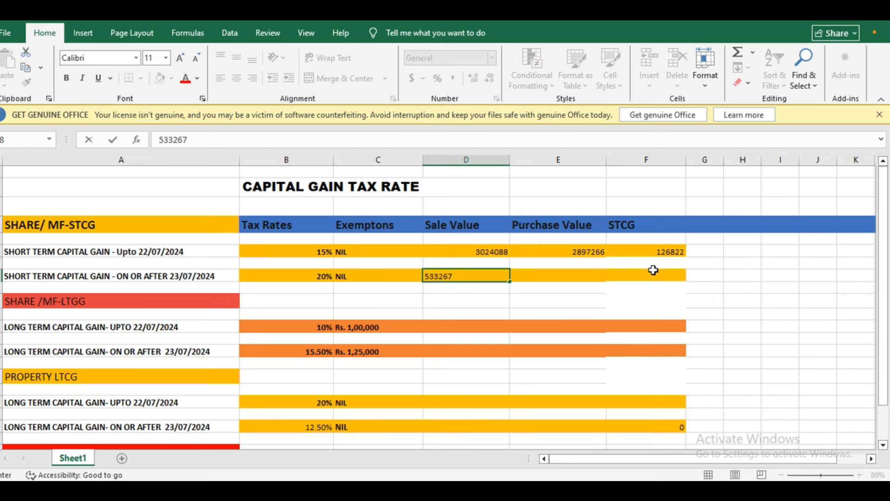
{"action": "type", "text": "3267"}
{"action": "left_click", "coordinate": [555, 273]}
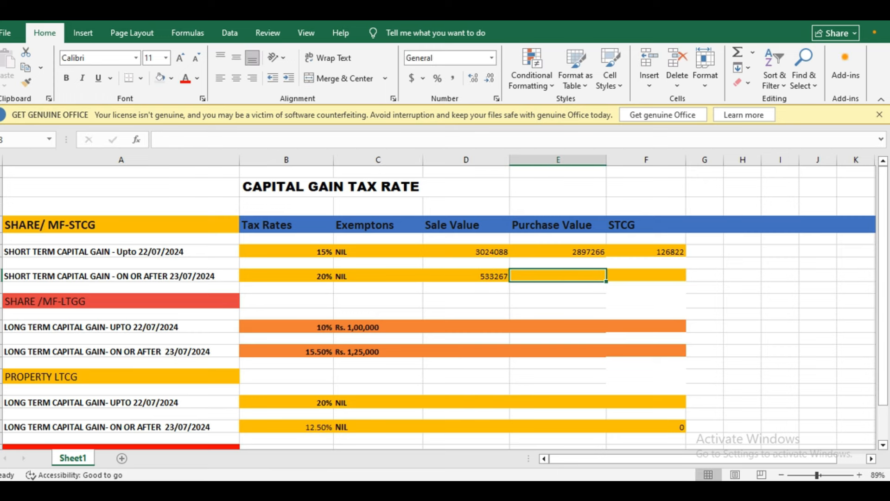
Step: Sum the Buy value of the dark blue trades and enter 499662 as the Purchase Value for short term capital gain on or after 23/07/2024
{"action": "left_click", "coordinate": [367, 461]}
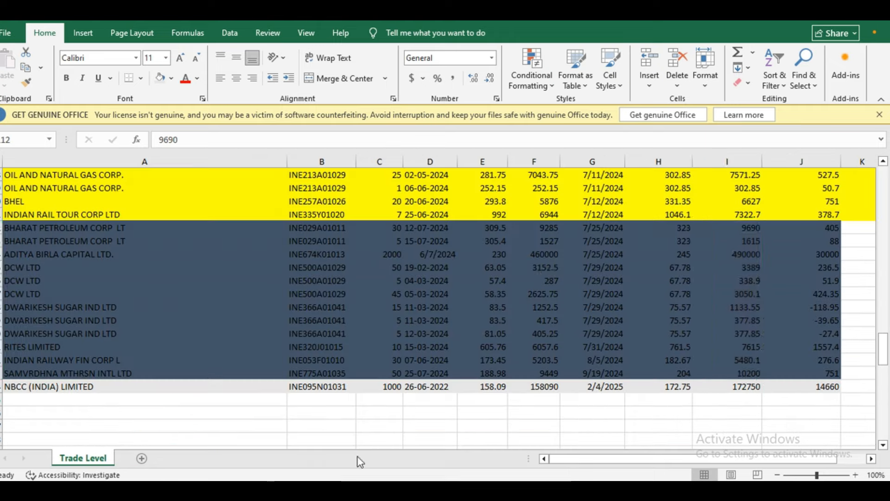
{"action": "left_click_drag", "start_coordinate": [545, 226], "coordinate": [559, 375]}
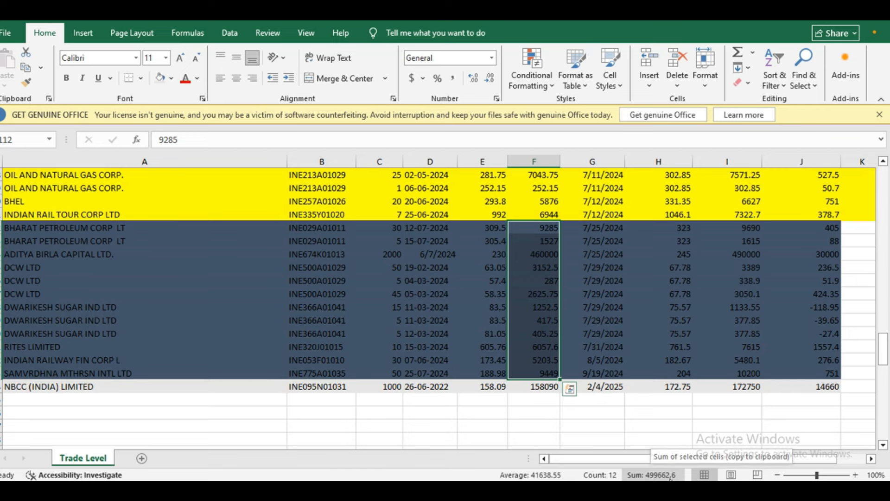
{"action": "left_click", "coordinate": [419, 489]}
{"action": "left_click", "coordinate": [458, 447]}
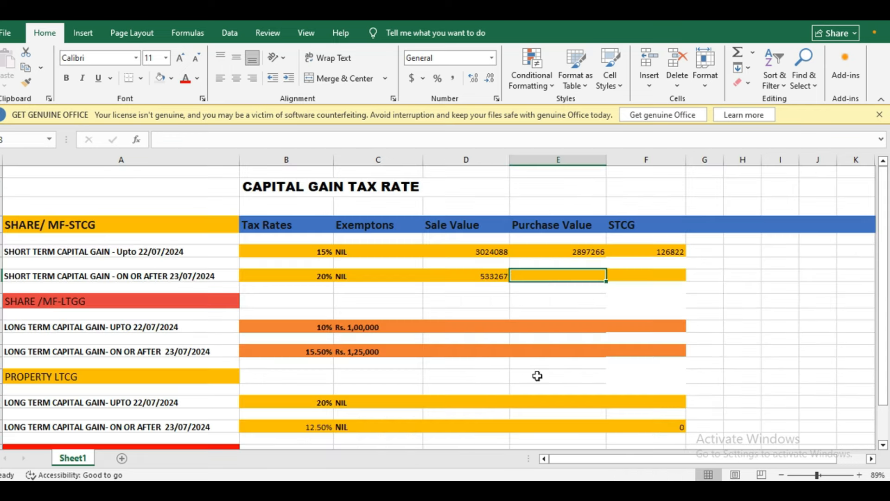
{"action": "type", "text": "499662"}
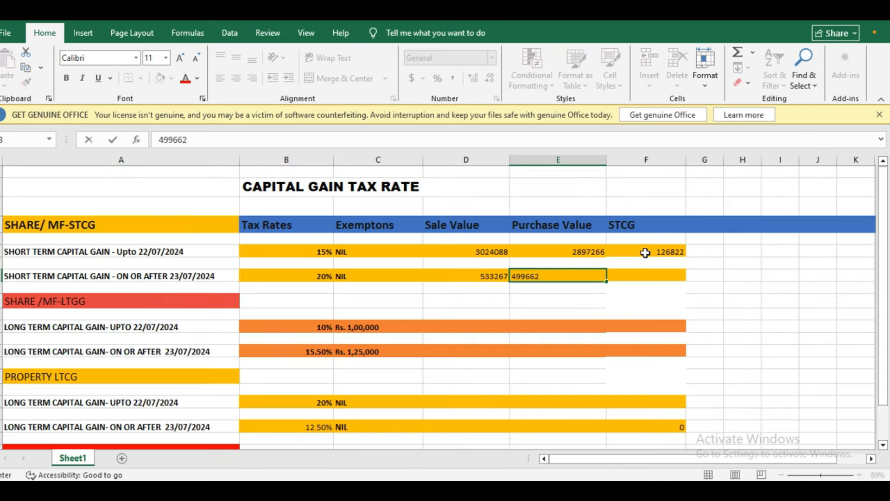
{"action": "left_click", "coordinate": [631, 274]}
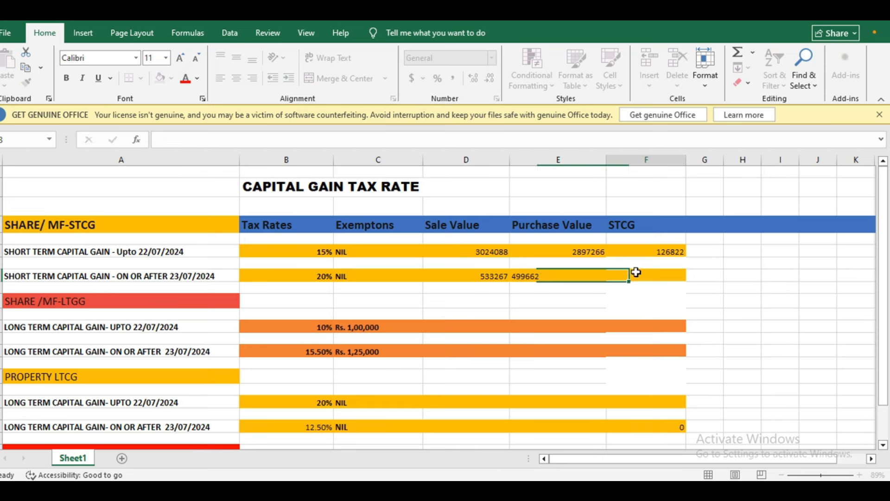
Step: Fill the STCG formula from the upto 22/07/2024 row down to the short term row on or after 23/07/2024
{"action": "left_click", "coordinate": [679, 251]}
{"action": "left_click_drag", "start_coordinate": [682, 252], "coordinate": [682, 274]}
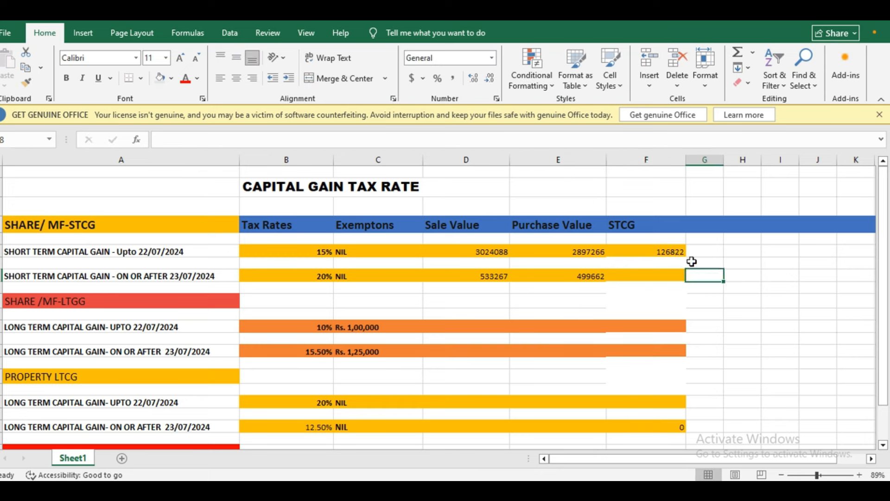
{"action": "left_click", "coordinate": [681, 253]}
{"action": "left_click_drag", "start_coordinate": [684, 257], "coordinate": [683, 278]}
{"action": "left_click", "coordinate": [695, 260]}
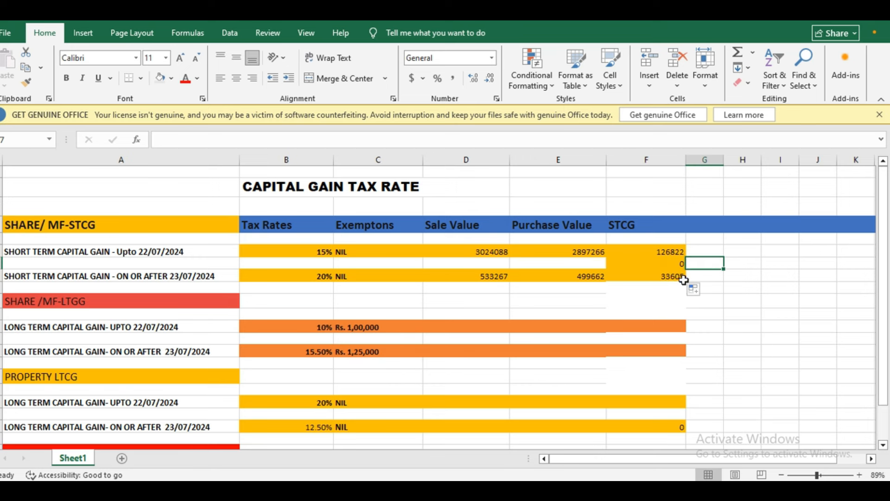
{"action": "left_click", "coordinate": [653, 276]}
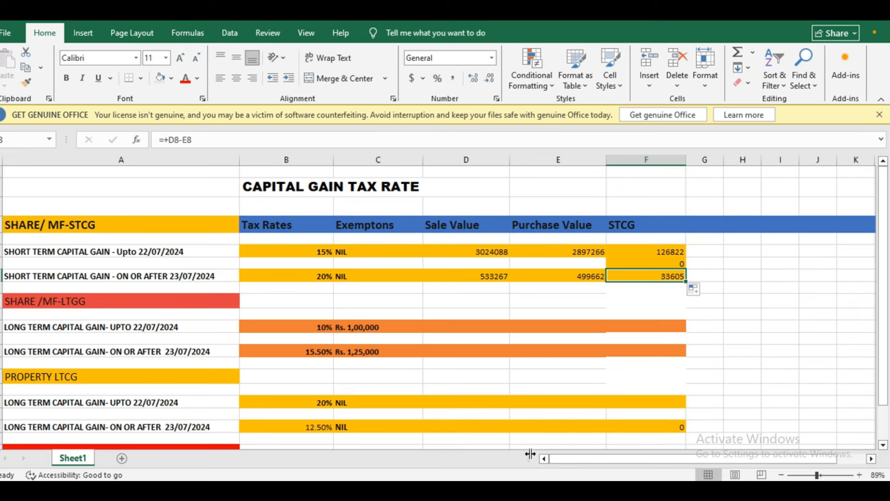
Step: Enter the last NBCC (INDIA) LIMITED trade's Sell value, 172750, as the Sale Value for share long term capital gain on or after 23/07/2024
{"action": "mouse_move", "coordinate": [427, 492]}
{"action": "left_click", "coordinate": [353, 431]}
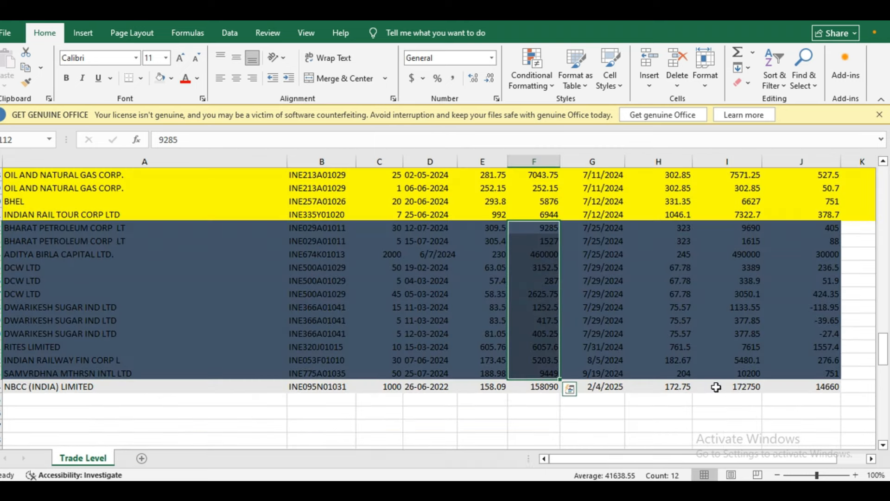
{"action": "left_click", "coordinate": [748, 385]}
{"action": "scroll", "coordinate": [749, 366], "scroll_direction": "down", "scroll_amount": 1}
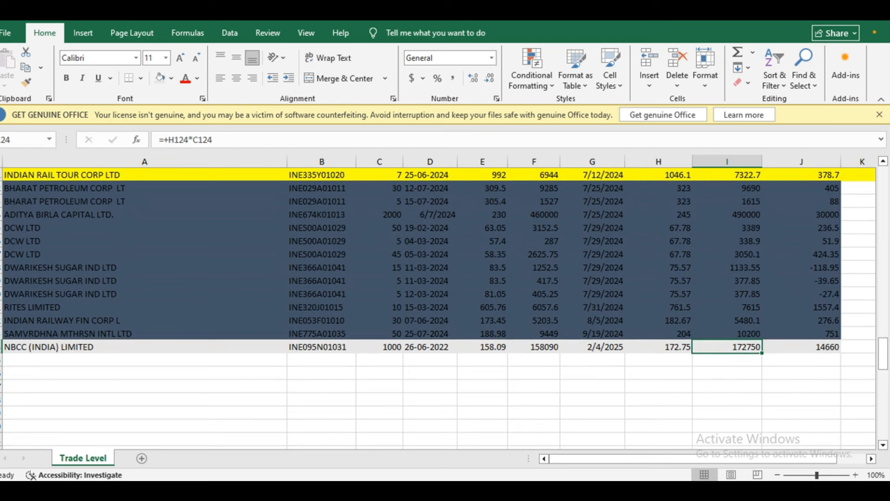
{"action": "left_click", "coordinate": [441, 443]}
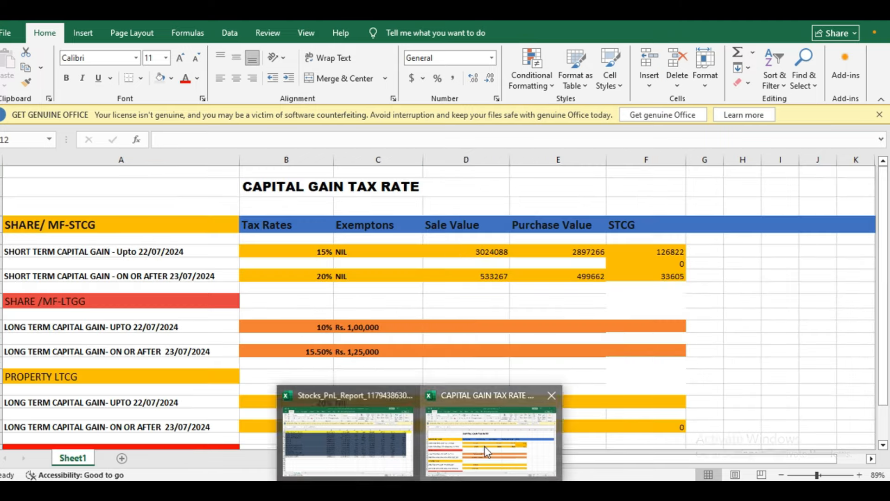
{"action": "left_click", "coordinate": [466, 354]}
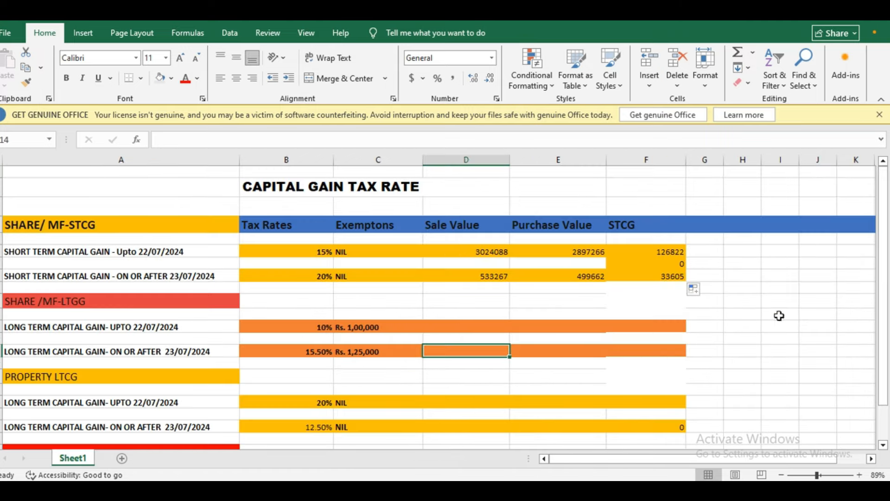
{"action": "left_click", "coordinate": [420, 490]}
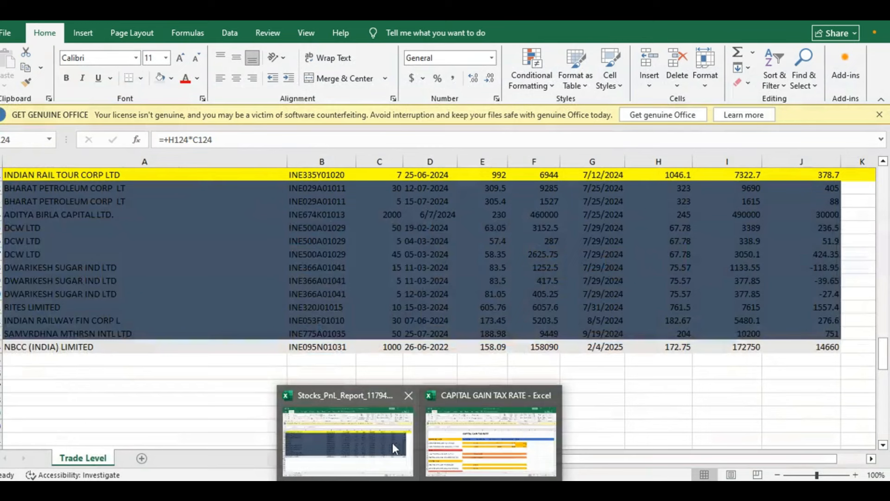
{"action": "left_click", "coordinate": [392, 443]}
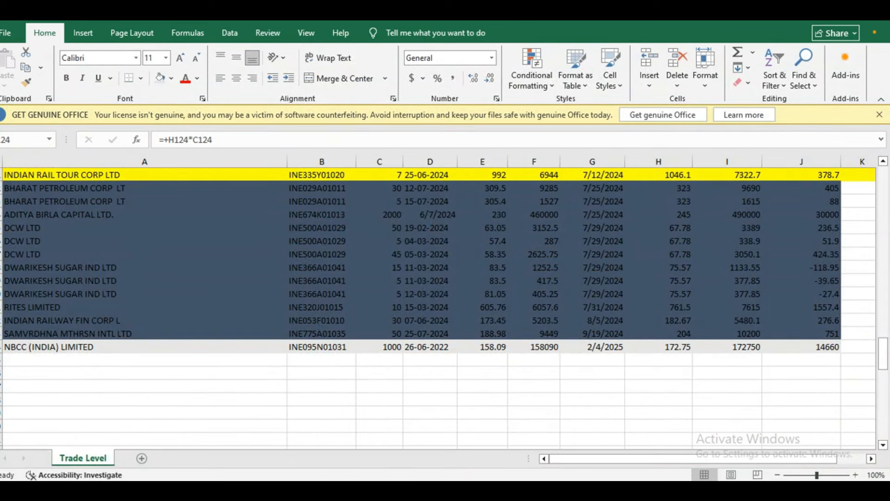
{"action": "left_click", "coordinate": [420, 489]}
{"action": "left_click", "coordinate": [475, 463]}
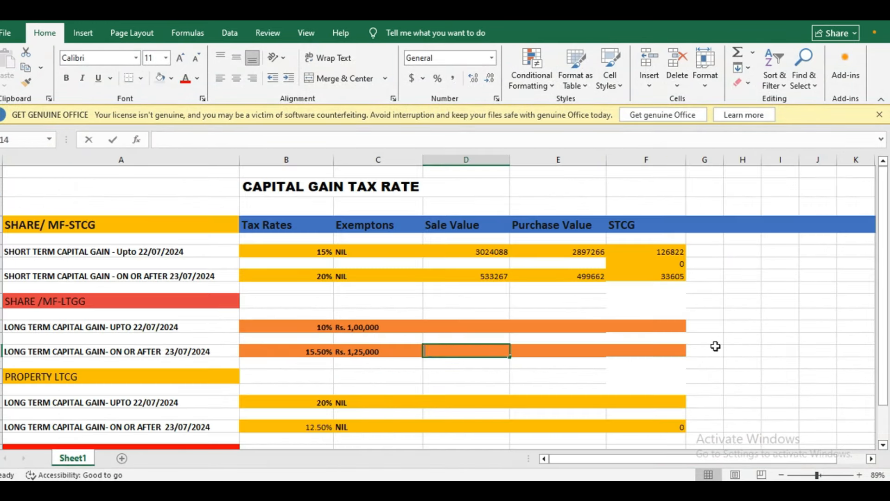
{"action": "type", "text": "172750"}
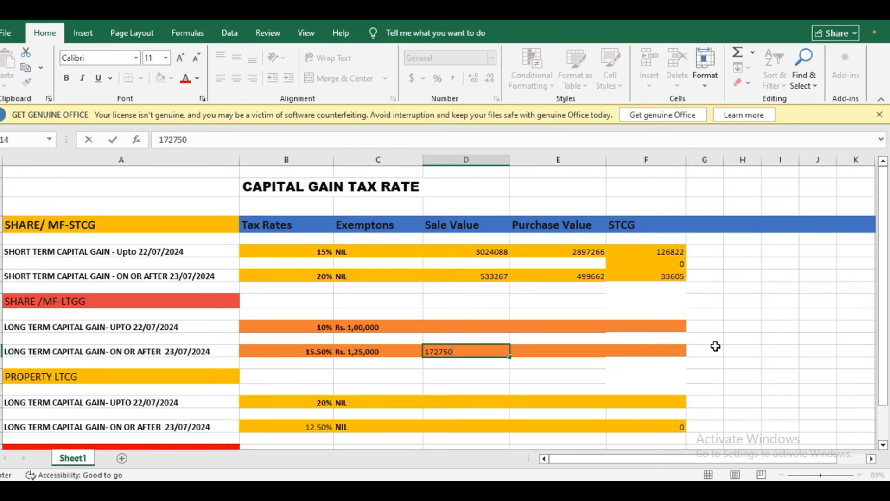
{"action": "left_click", "coordinate": [527, 352]}
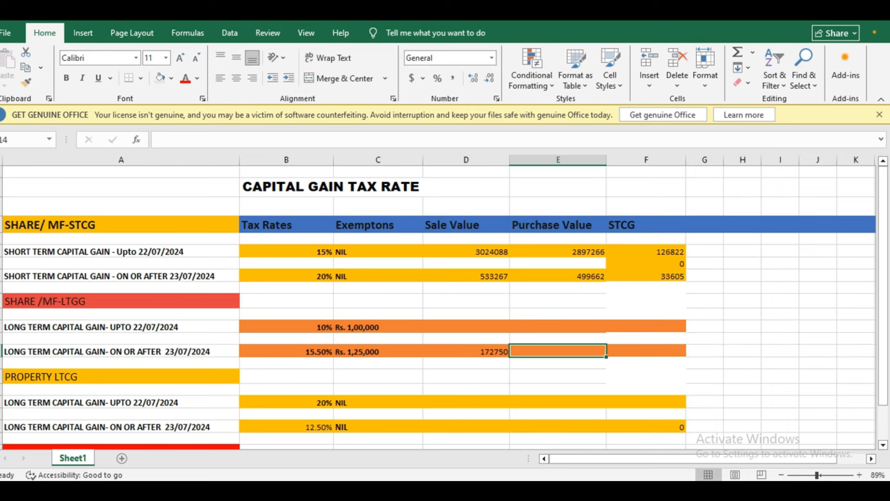
Step: Enter the last NBCC (INDIA) LIMITED trade's Buy value, 158090, as the Purchase Value for share long term capital gain on or after 23/07/2024
{"action": "left_click", "coordinate": [420, 489]}
{"action": "left_click", "coordinate": [352, 431]}
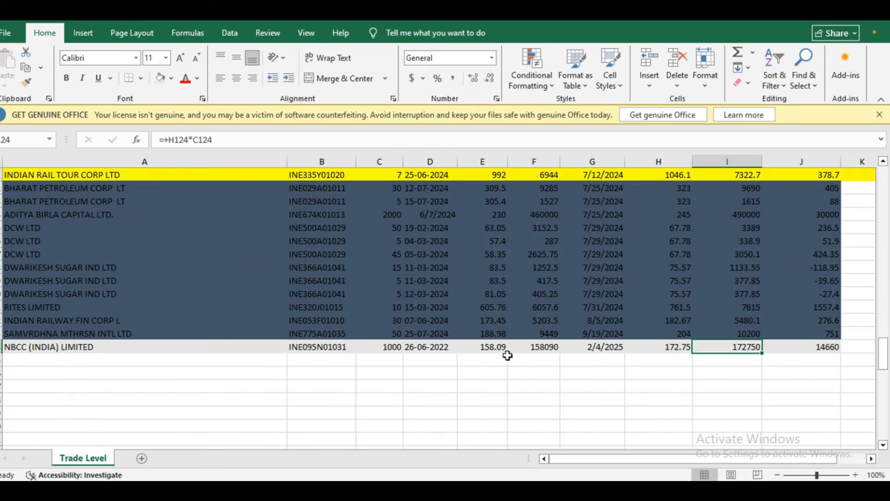
{"action": "left_click", "coordinate": [543, 352]}
{"action": "mouse_move", "coordinate": [419, 490]}
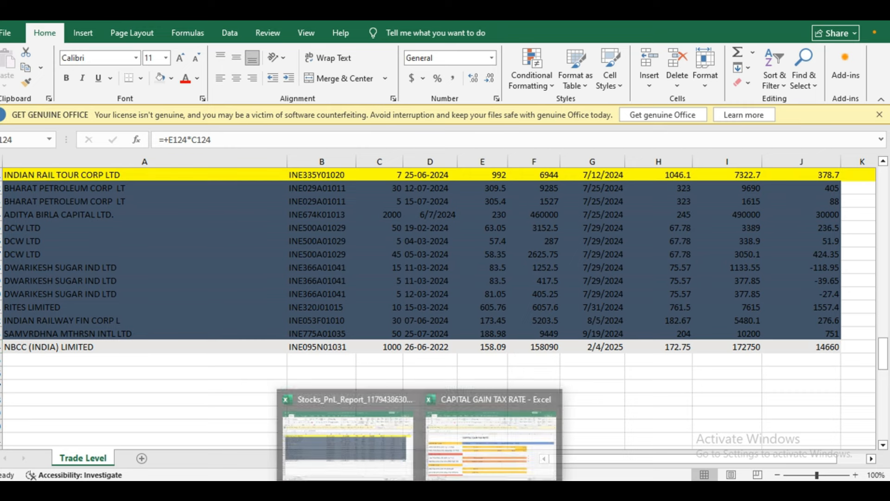
{"action": "left_click", "coordinate": [485, 438]}
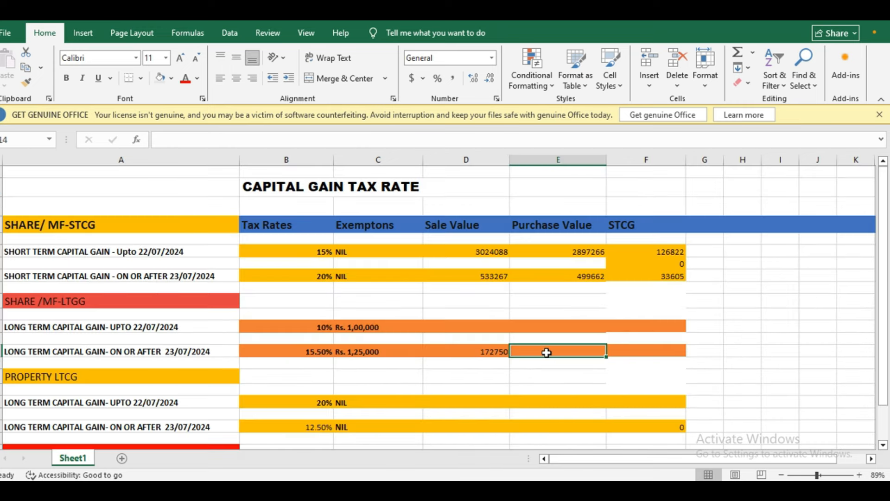
{"action": "type", "text": "158090"}
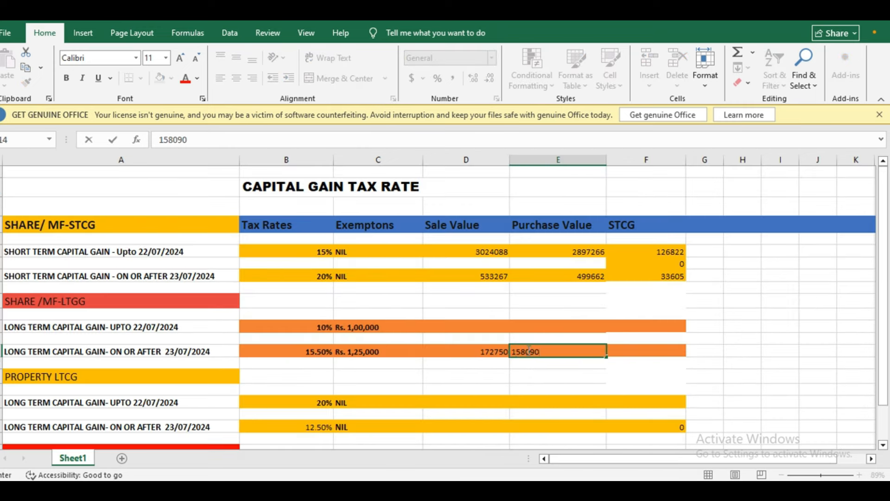
Step: Fill the STCG formula from the short term row on or after 23/07/2024 down to the share long term row on or after 23/07/2024
{"action": "left_click", "coordinate": [668, 277]}
{"action": "left_click_drag", "start_coordinate": [685, 282], "coordinate": [684, 352]}
{"action": "left_click", "coordinate": [737, 325]}
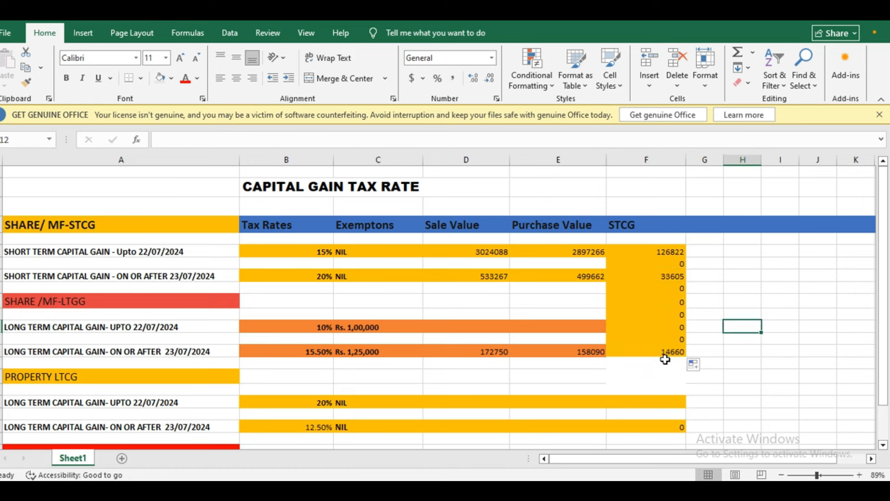
{"action": "left_click", "coordinate": [666, 362]}
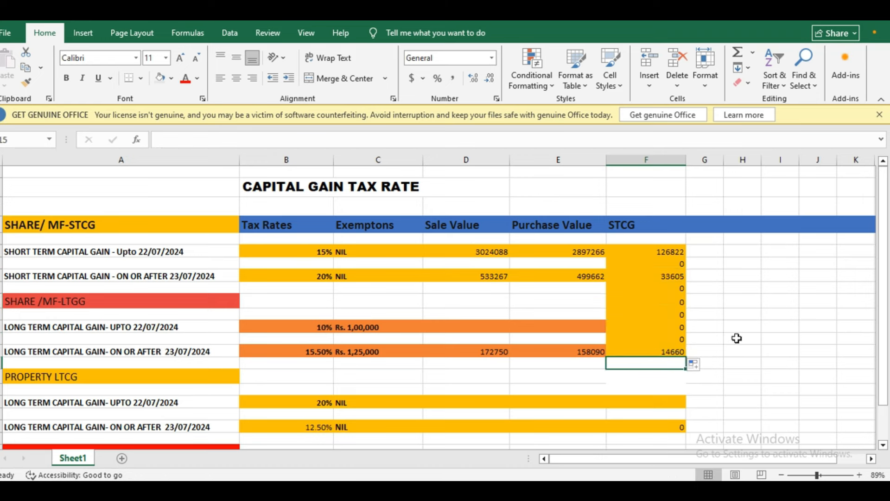
{"action": "left_click", "coordinate": [737, 338]}
{"action": "left_click", "coordinate": [664, 350]}
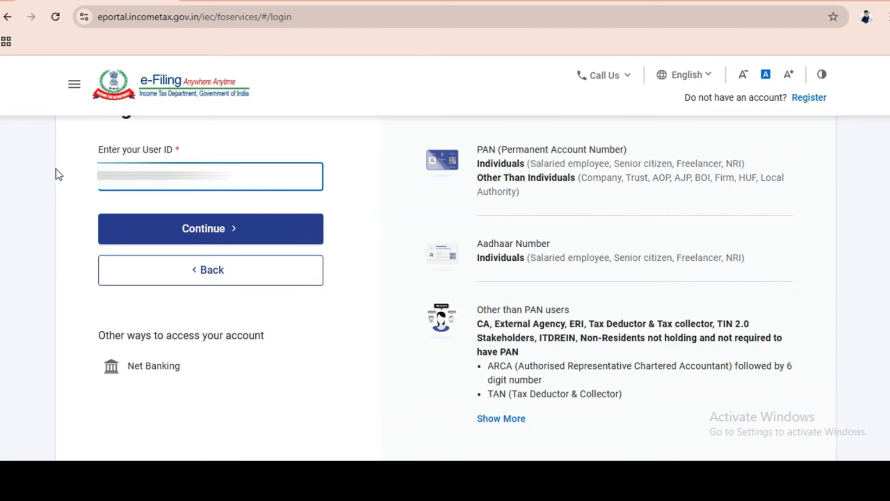
Step: Log in to the income tax e-Filing portal, confirming the secure access message and entering the account password
{"action": "left_click", "coordinate": [193, 233]}
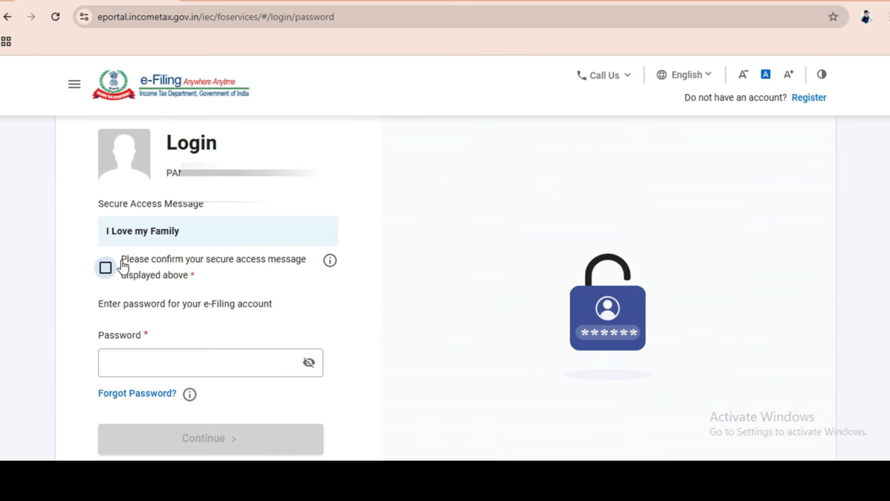
{"action": "left_click", "coordinate": [113, 268]}
{"action": "left_click", "coordinate": [101, 362]}
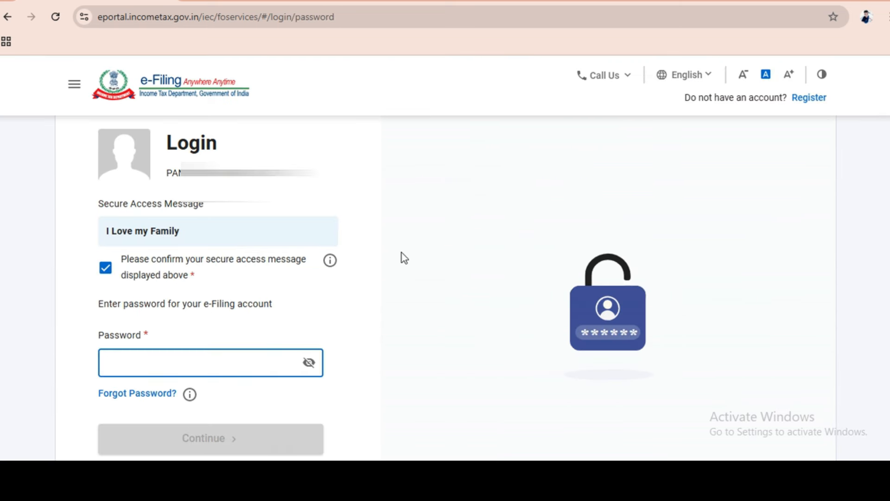
{"action": "type", "text": "*"}
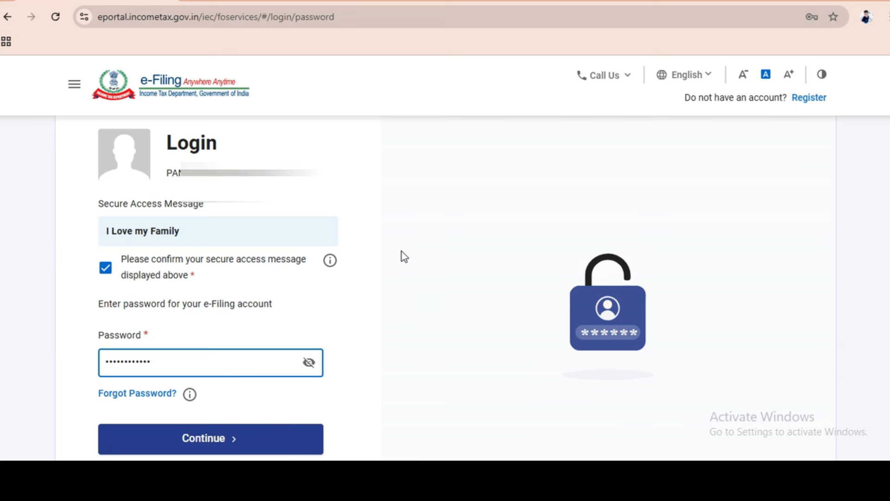
{"action": "left_click", "coordinate": [212, 446]}
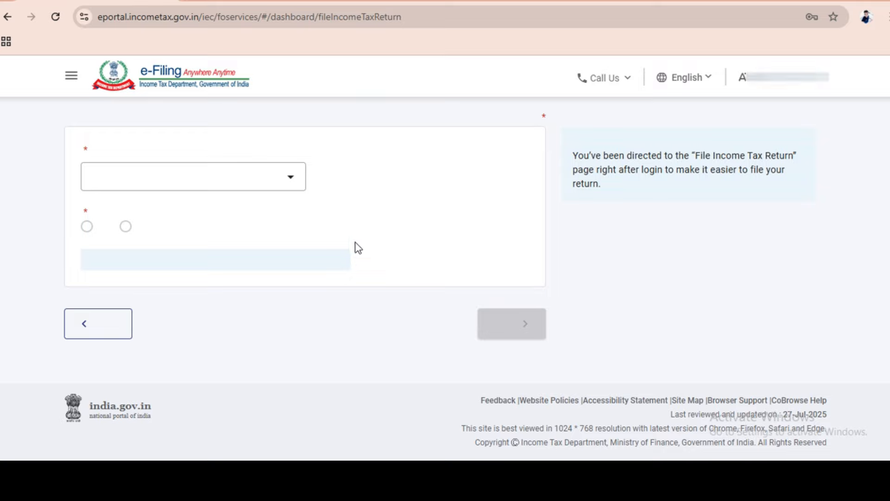
Step: Go to Form 26AS on TRACES, accepting the redirect disclaimer and the Form 16 / 16A usage agreement, and open View Tax Credit
{"action": "left_click", "coordinate": [153, 133]}
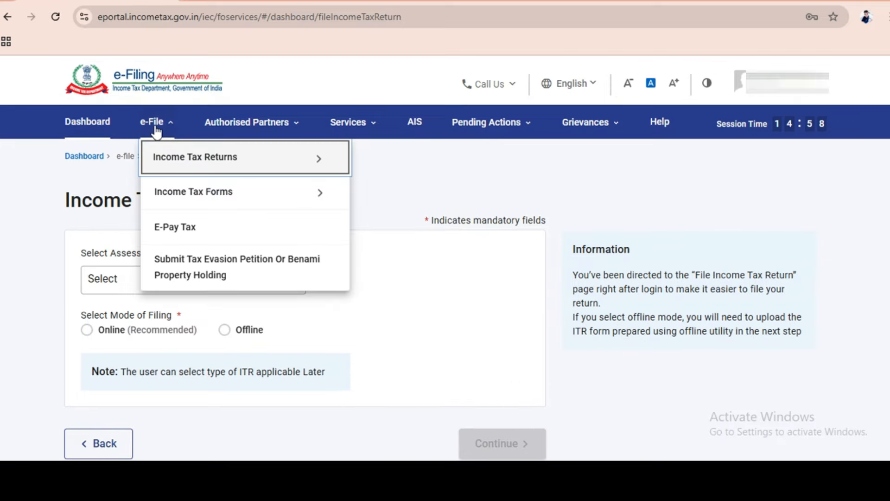
{"action": "mouse_move", "coordinate": [232, 160]}
{"action": "left_click", "coordinate": [435, 266]}
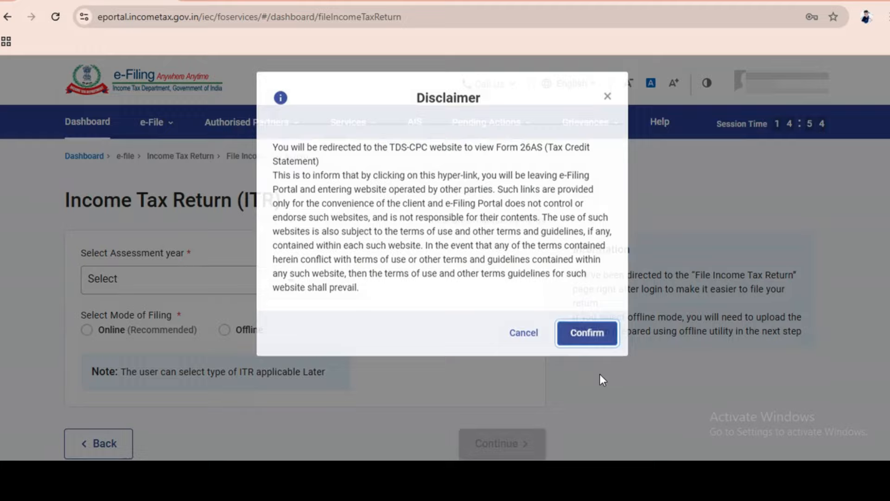
{"action": "left_click", "coordinate": [585, 332]}
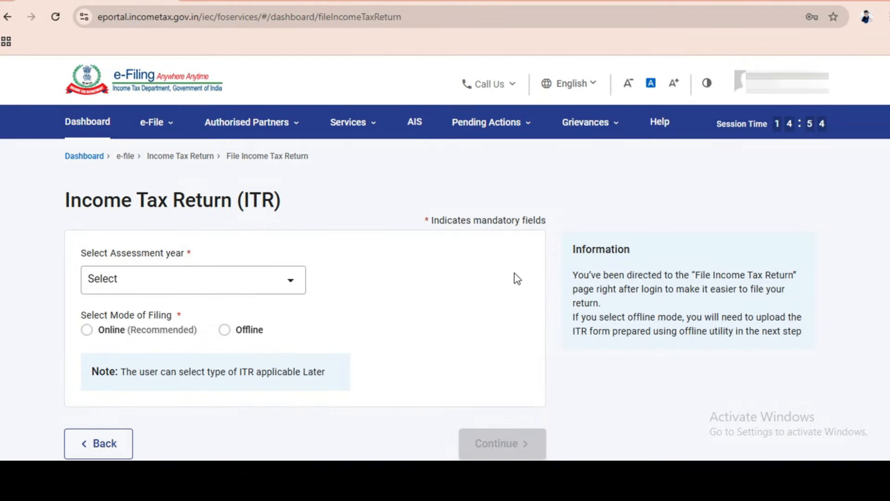
{"action": "left_click", "coordinate": [220, 263]}
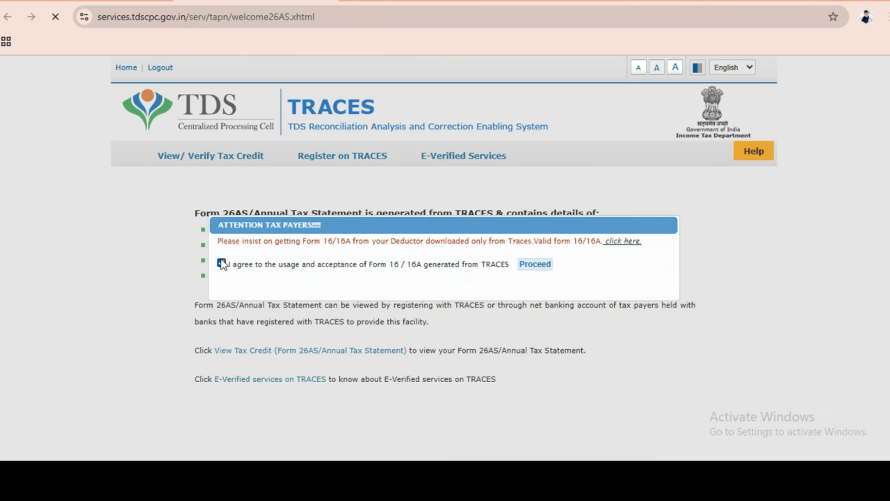
{"action": "left_click", "coordinate": [523, 266]}
{"action": "left_click", "coordinate": [247, 353]}
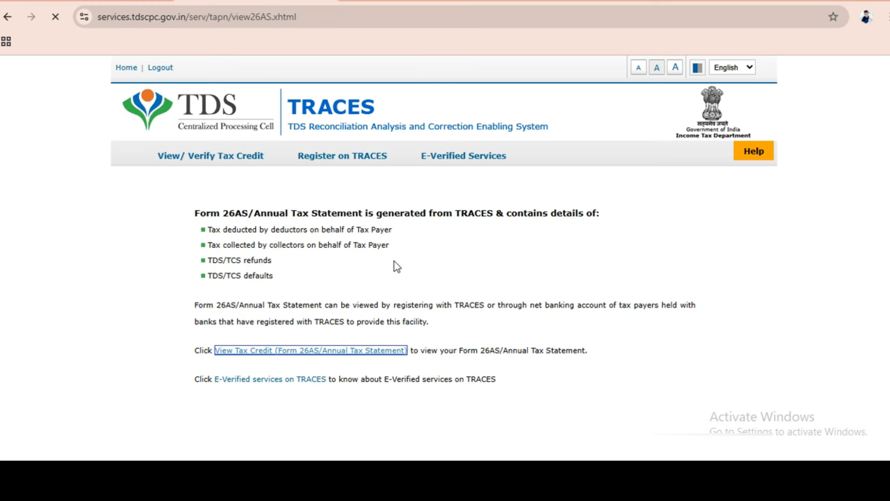
Step: View the Form 26AS annual tax statement for assessment year 2025-26 as HTML
{"action": "left_click", "coordinate": [496, 224]}
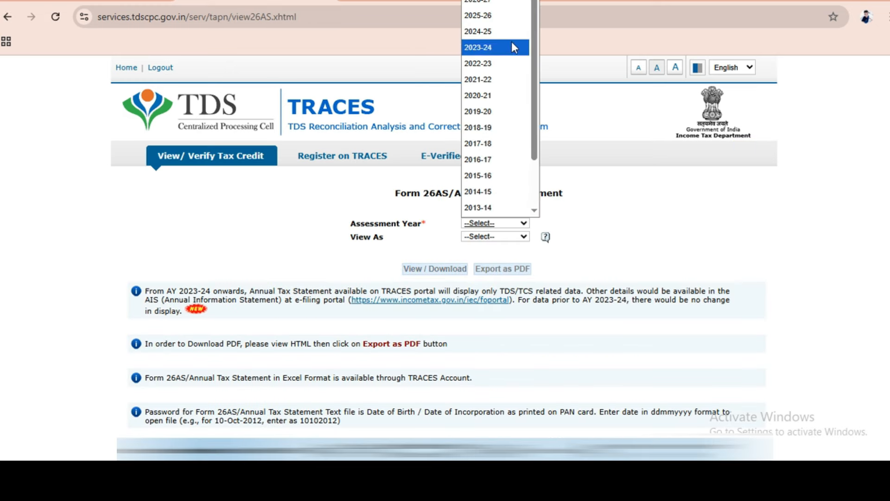
{"action": "left_click", "coordinate": [496, 21]}
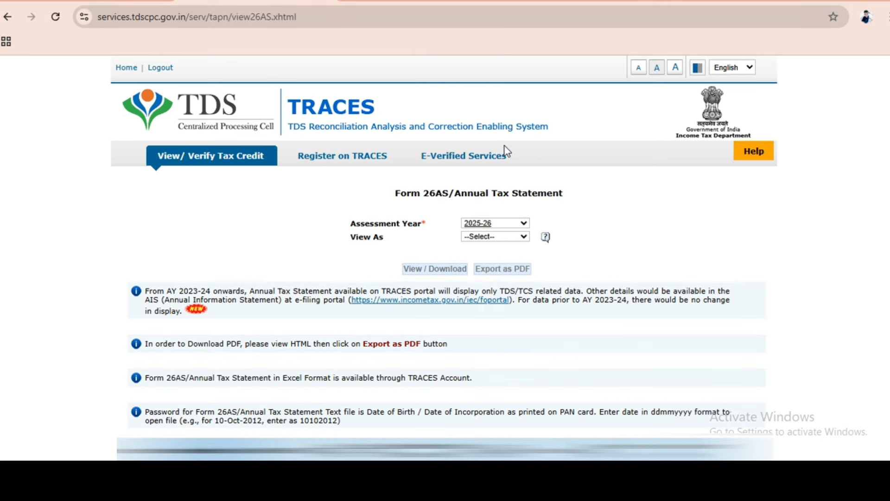
{"action": "left_click", "coordinate": [479, 238]}
{"action": "left_click", "coordinate": [488, 269]}
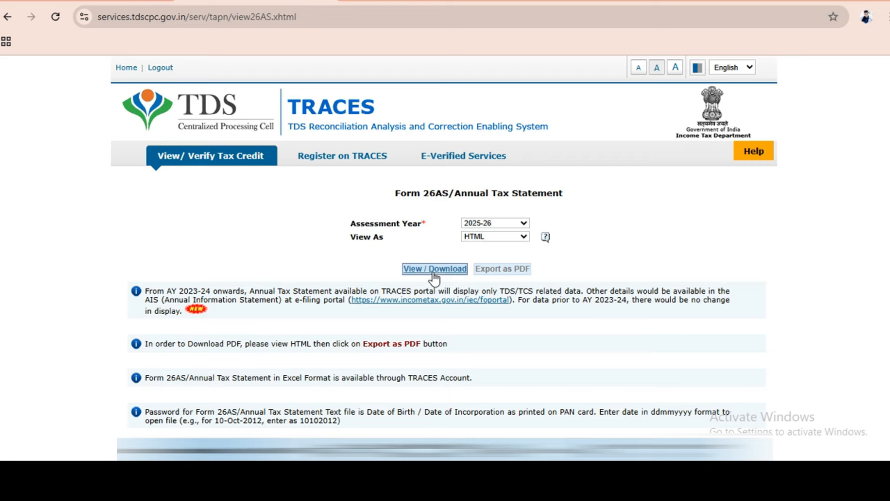
{"action": "left_click", "coordinate": [439, 271]}
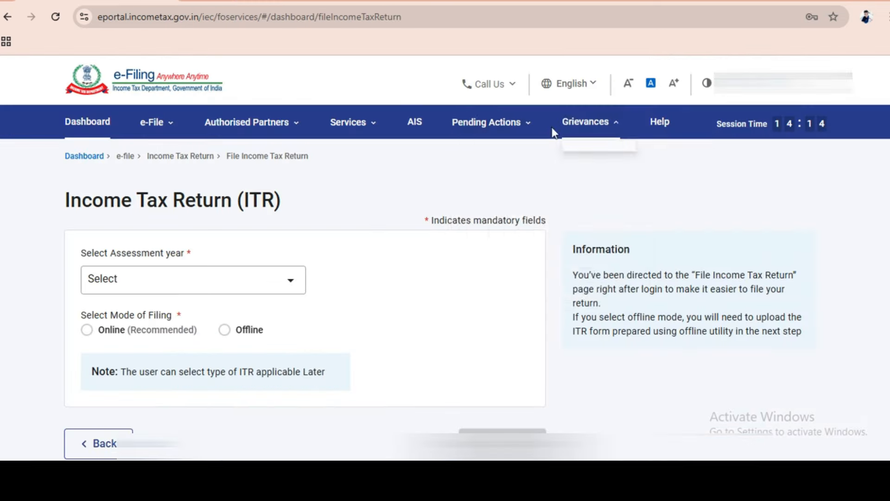
Step: Proceed from the e-Filing portal to the AIS compliance portal, download the 2024-25 TIS PDF and open it with its password
{"action": "left_click", "coordinate": [415, 122]}
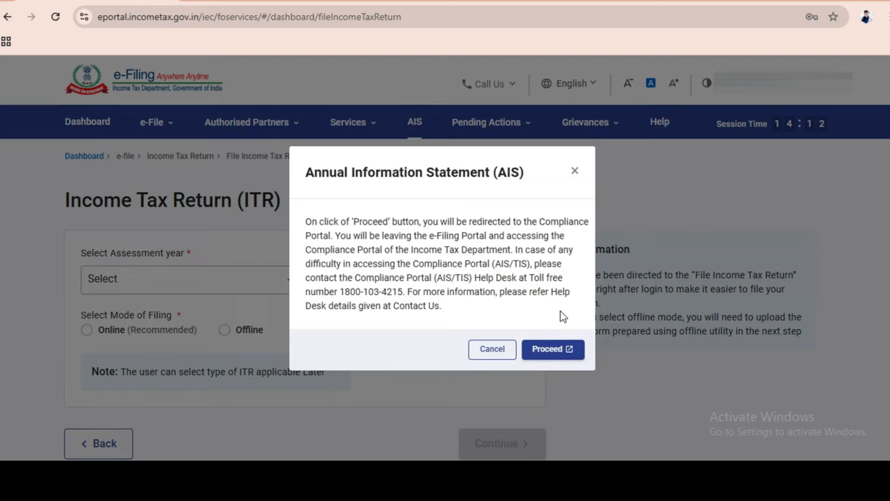
{"action": "left_click", "coordinate": [551, 349]}
{"action": "scroll", "coordinate": [421, 334], "scroll_direction": "down", "scroll_amount": 1}
{"action": "left_click", "coordinate": [417, 368]}
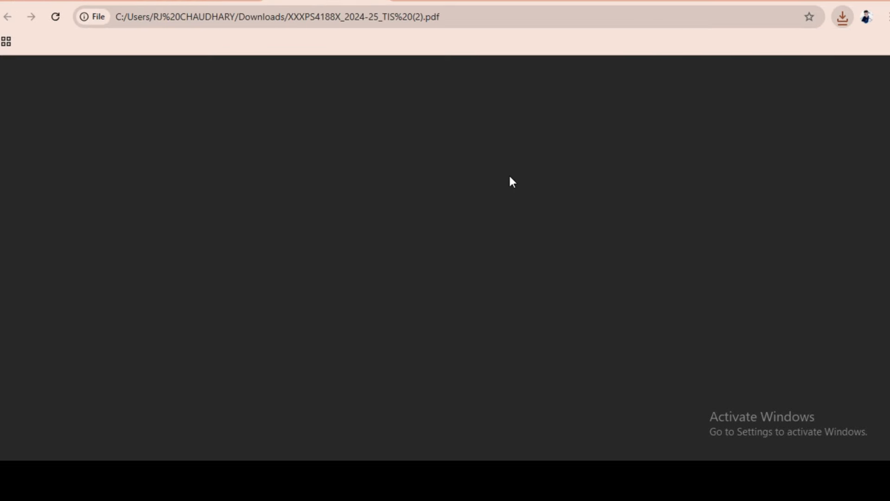
{"action": "type", "text": "x"}
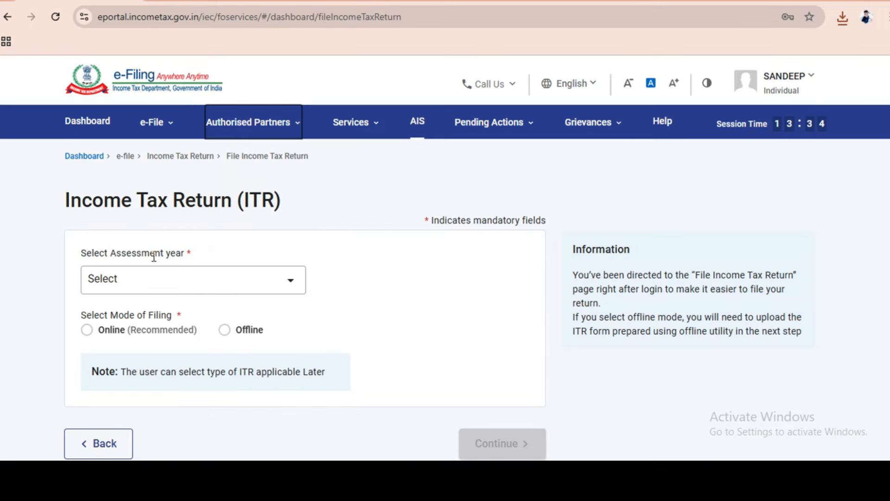
Step: Back on the e-Filing portal, choose assessment year 2025-26 (Current A.Y.) and Online filing mode for the income tax return
{"action": "left_click", "coordinate": [155, 279]}
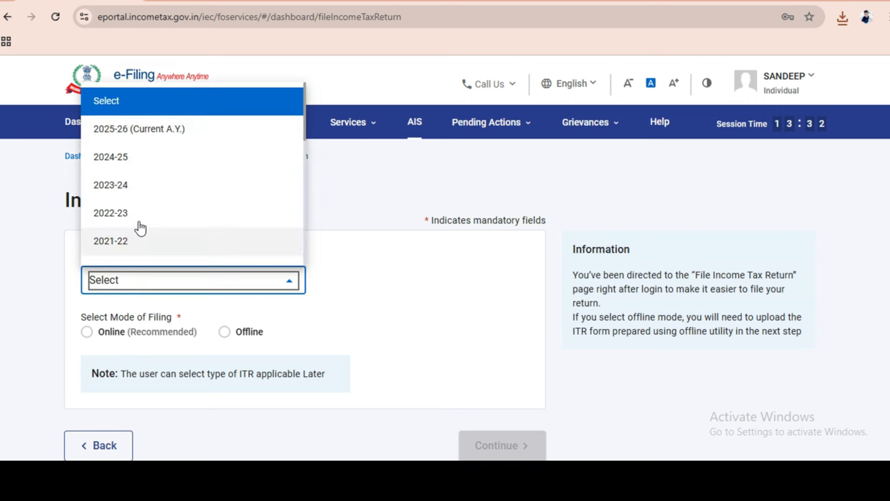
{"action": "left_click", "coordinate": [153, 132]}
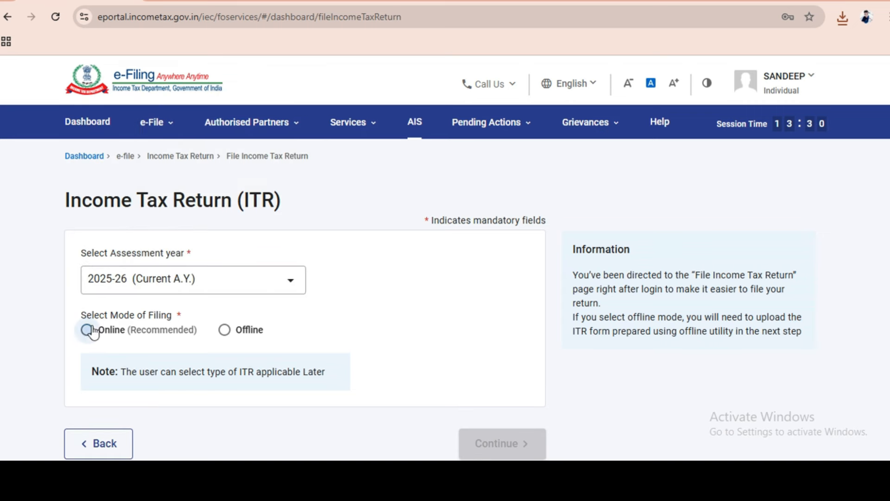
{"action": "left_click", "coordinate": [87, 331]}
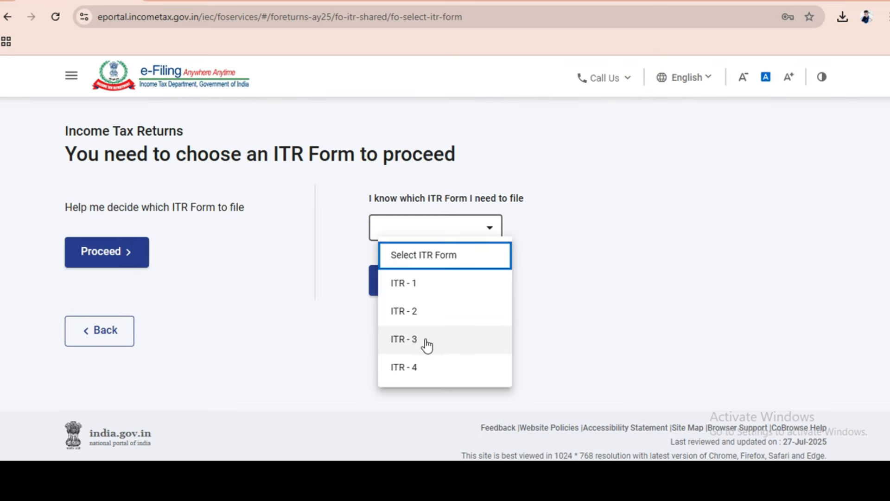
Step: Choose the ITR - 2 form, acknowledge the New Tax Regime notice and get the return started
{"action": "left_click", "coordinate": [419, 313]}
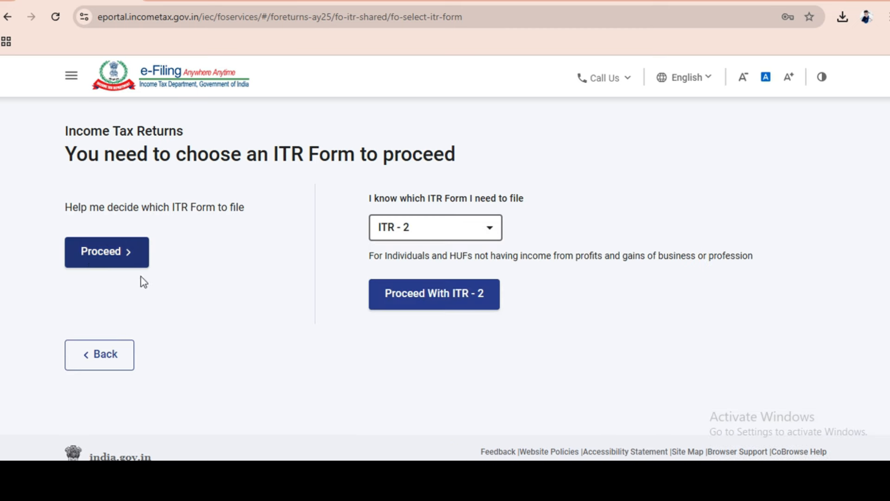
{"action": "left_click", "coordinate": [463, 297]}
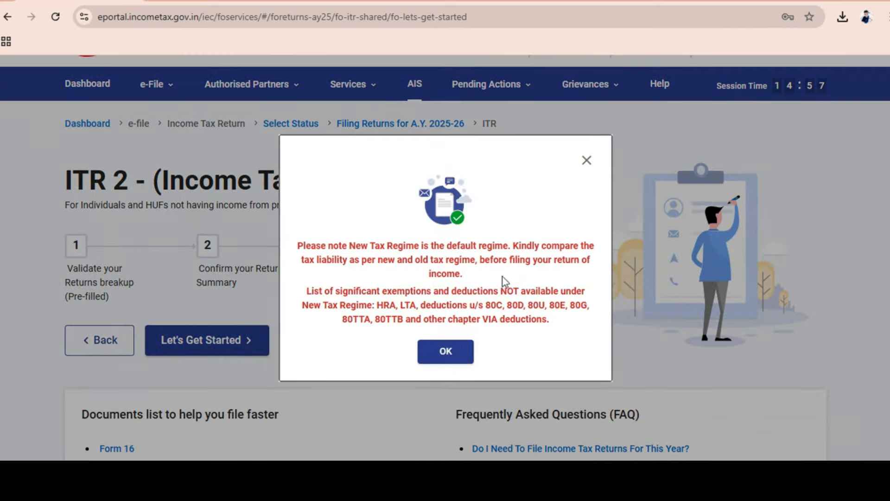
{"action": "left_click", "coordinate": [446, 352]}
{"action": "left_click", "coordinate": [260, 310]}
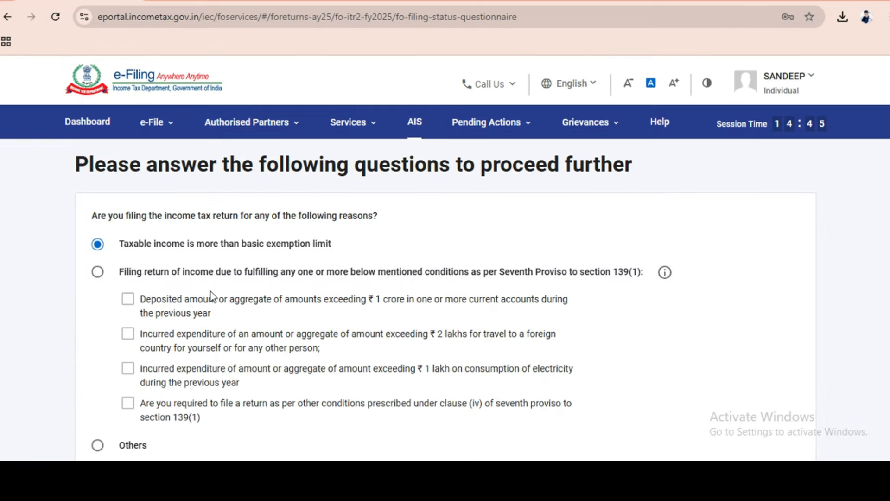
Step: Give Others as the reason for filing the income tax return and continue to the schedule selection
{"action": "scroll", "coordinate": [193, 285], "scroll_direction": "down", "scroll_amount": 4}
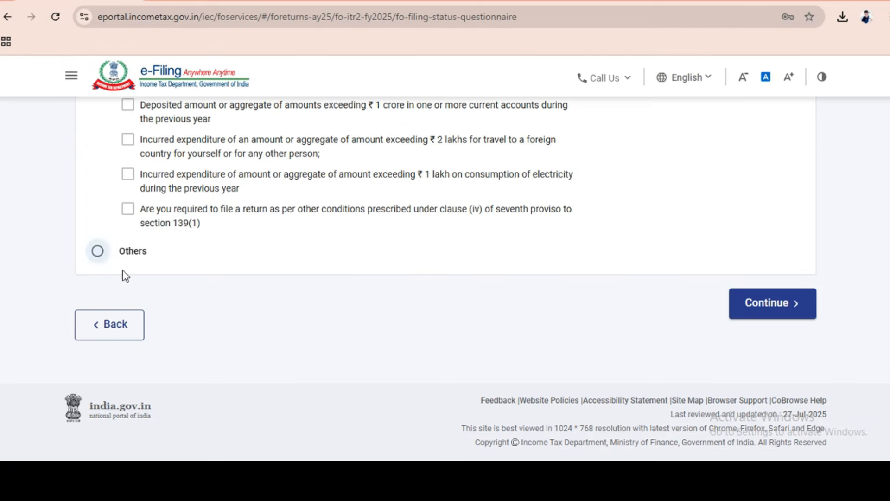
{"action": "left_click", "coordinate": [98, 251]}
{"action": "left_click", "coordinate": [757, 304]}
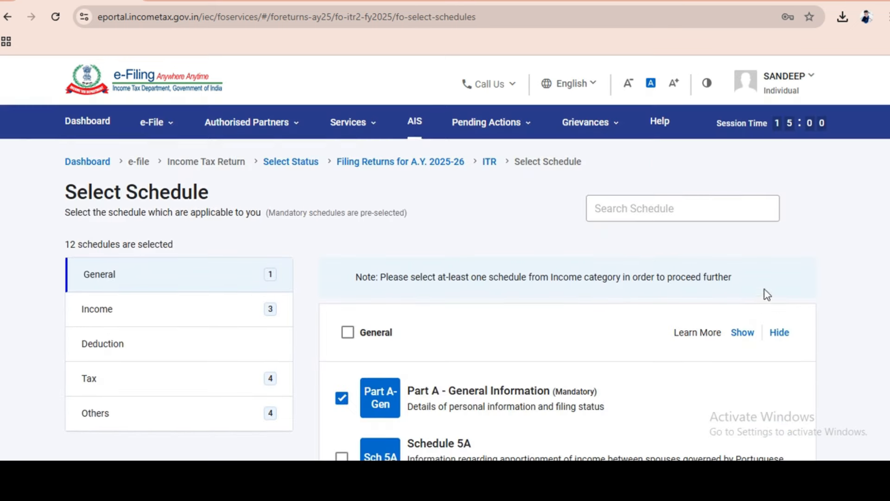
Step: In the Income schedules, deselect Schedule House Property and select Schedule Capital Gains
{"action": "scroll", "coordinate": [636, 280], "scroll_direction": "down", "scroll_amount": 4}
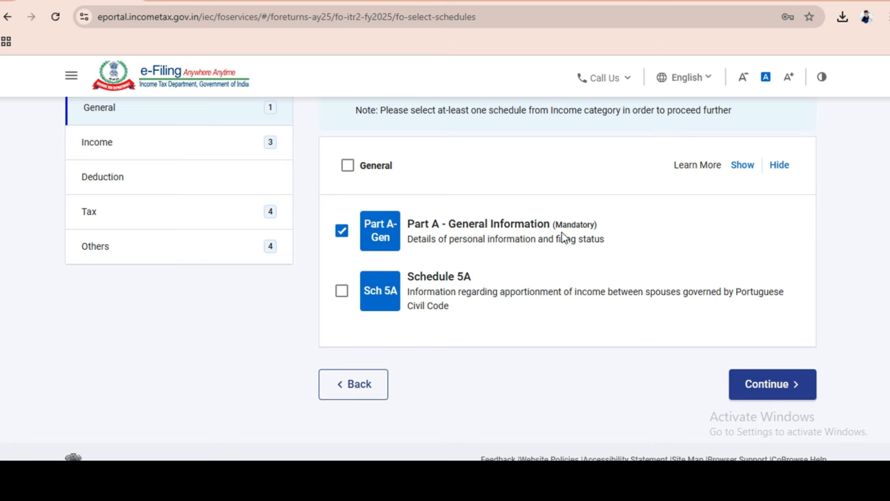
{"action": "scroll", "coordinate": [15, 206], "scroll_direction": "up", "scroll_amount": 4}
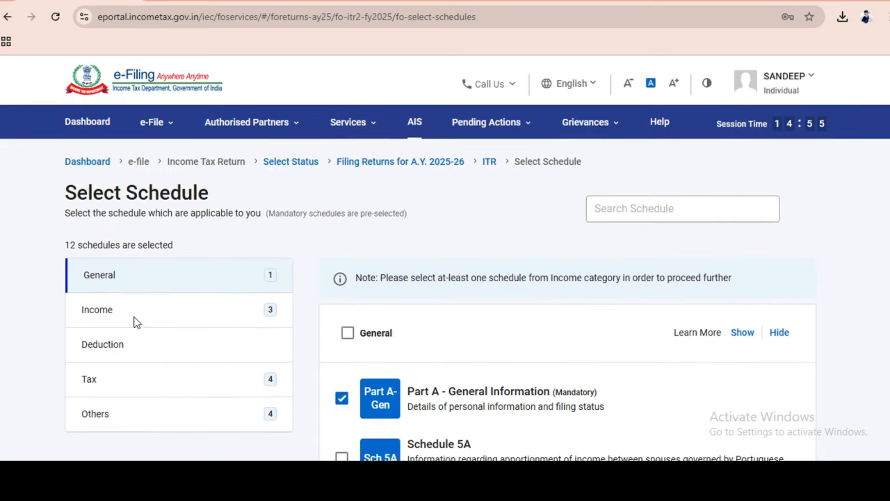
{"action": "left_click", "coordinate": [135, 320]}
{"action": "scroll", "coordinate": [430, 342], "scroll_direction": "down", "scroll_amount": 3}
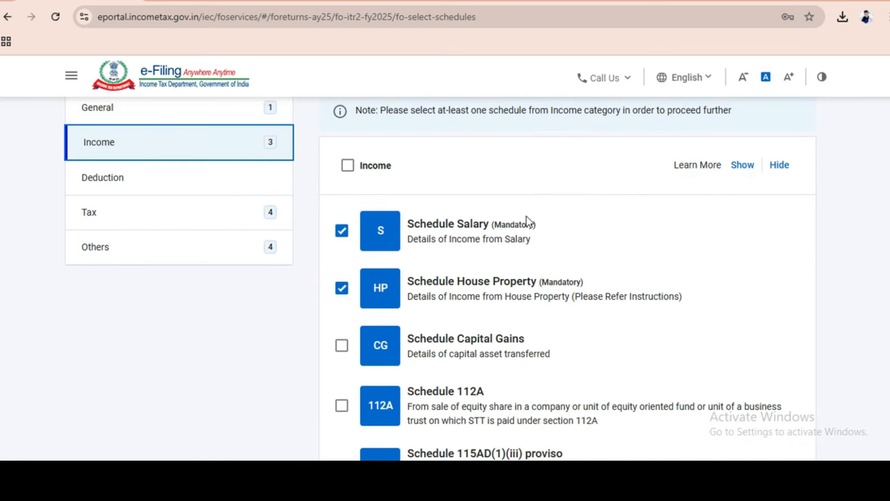
{"action": "left_click", "coordinate": [341, 288]}
{"action": "scroll", "coordinate": [348, 252], "scroll_direction": "down", "scroll_amount": 1}
{"action": "left_click", "coordinate": [342, 278]}
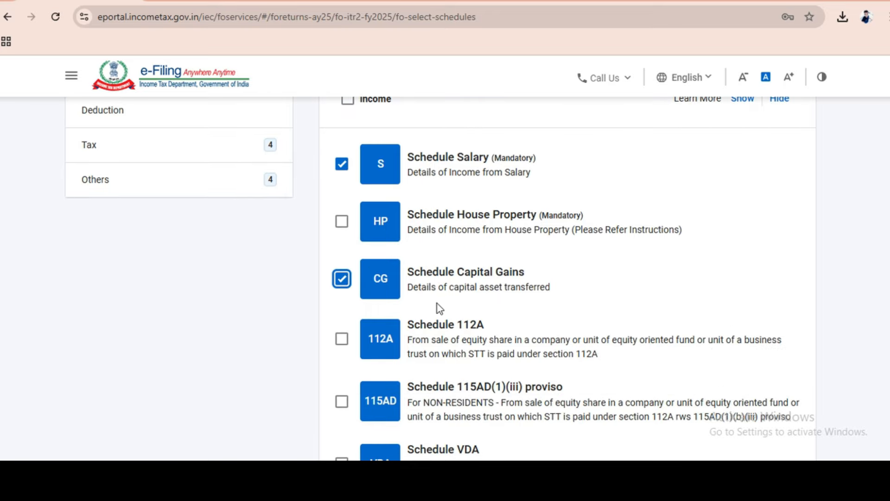
Step: Continue from the schedule selection to the return summary and acknowledge the notice about pre-filled ITR data
{"action": "scroll", "coordinate": [438, 304], "scroll_direction": "down", "scroll_amount": 2}
{"action": "left_click", "coordinate": [167, 215]}
{"action": "scroll", "coordinate": [574, 357], "scroll_direction": "down", "scroll_amount": 2}
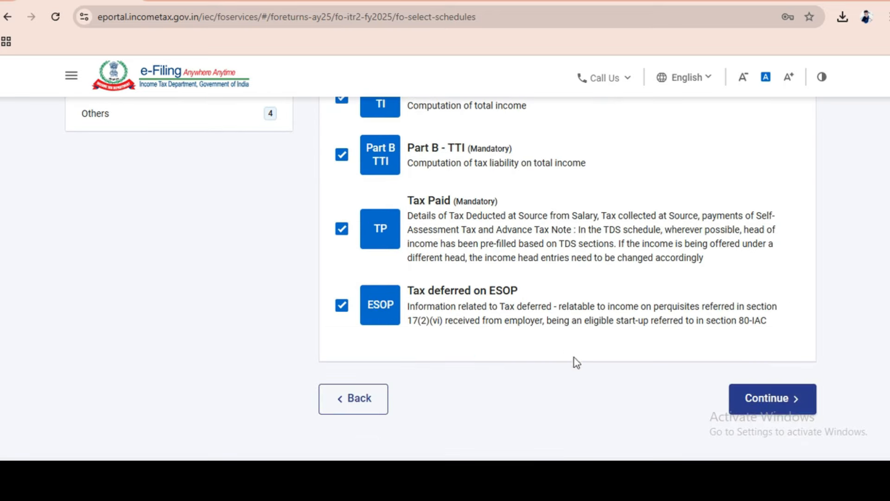
{"action": "scroll", "coordinate": [574, 358], "scroll_direction": "down", "scroll_amount": 2}
{"action": "left_click", "coordinate": [770, 331]}
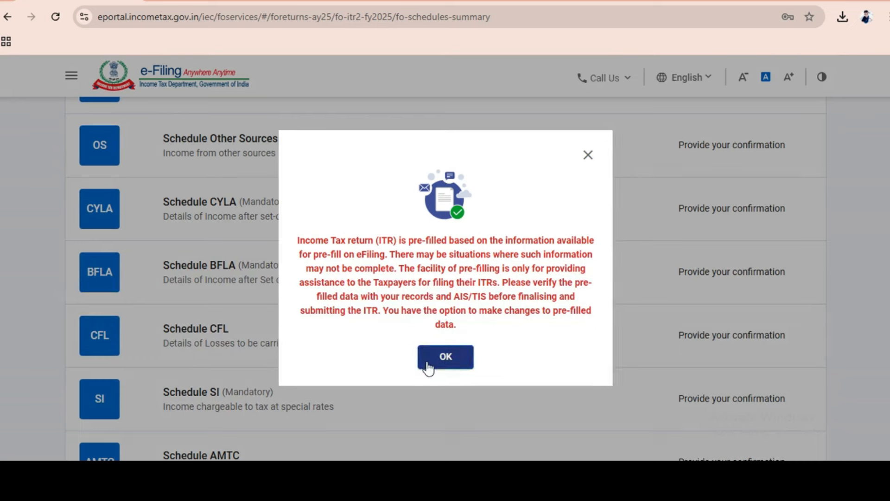
{"action": "left_click", "coordinate": [444, 357]}
Step: Open Part A - General Information from the return summary and expand its Personal Information section
{"action": "scroll", "coordinate": [431, 237], "scroll_direction": "up", "scroll_amount": 8}
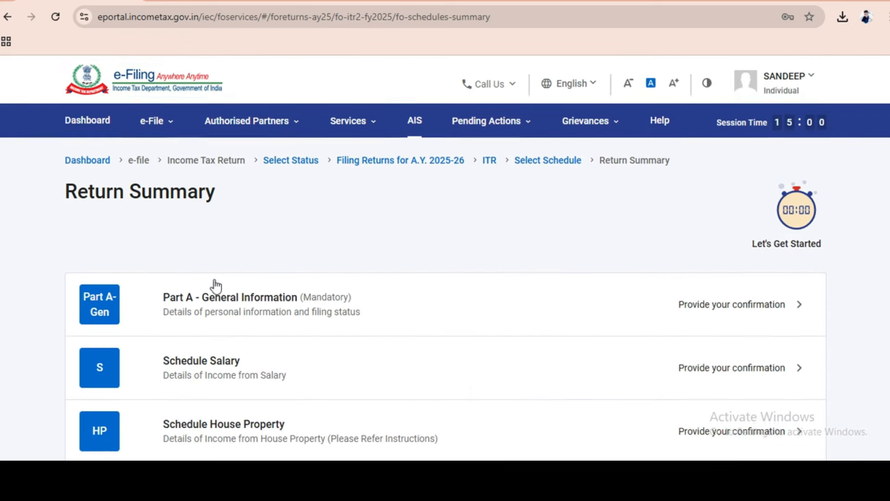
{"action": "left_click", "coordinate": [383, 311]}
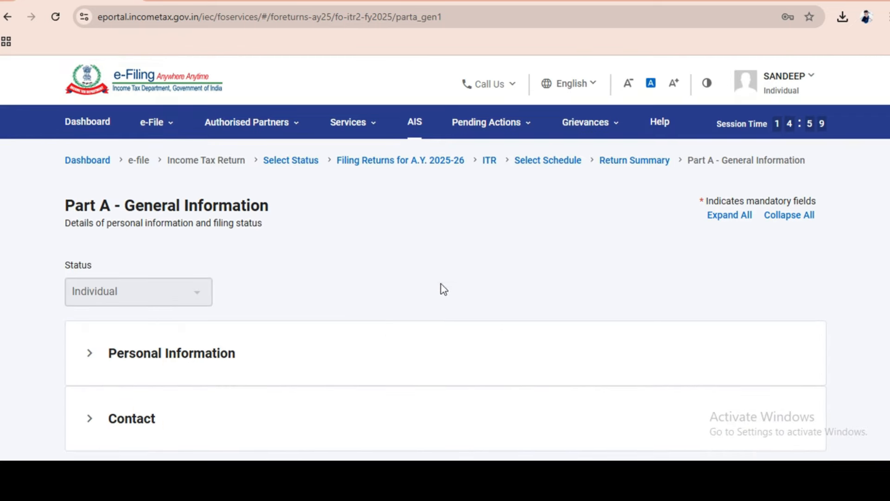
{"action": "scroll", "coordinate": [440, 284], "scroll_direction": "down", "scroll_amount": 1}
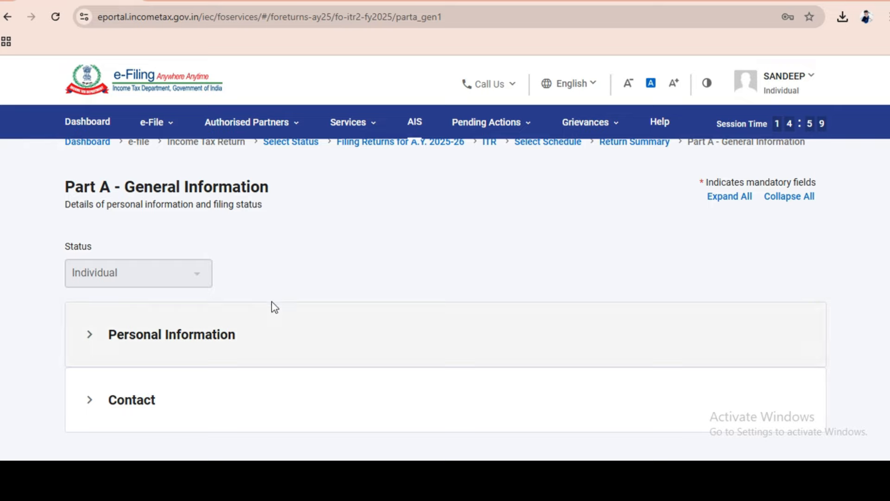
{"action": "scroll", "coordinate": [209, 292], "scroll_direction": "down", "scroll_amount": 3}
{"action": "left_click", "coordinate": [236, 193]}
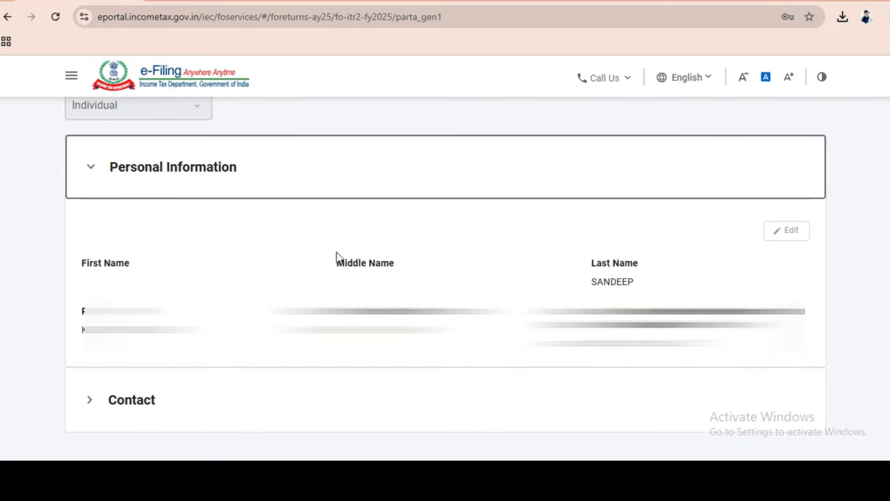
Step: In Filing Status, set the residential status to Resident with the condition of being in India for 182 days or more, section 6(1)(a)
{"action": "scroll", "coordinate": [330, 296], "scroll_direction": "down", "scroll_amount": 10}
{"action": "scroll", "coordinate": [238, 291], "scroll_direction": "up", "scroll_amount": 5}
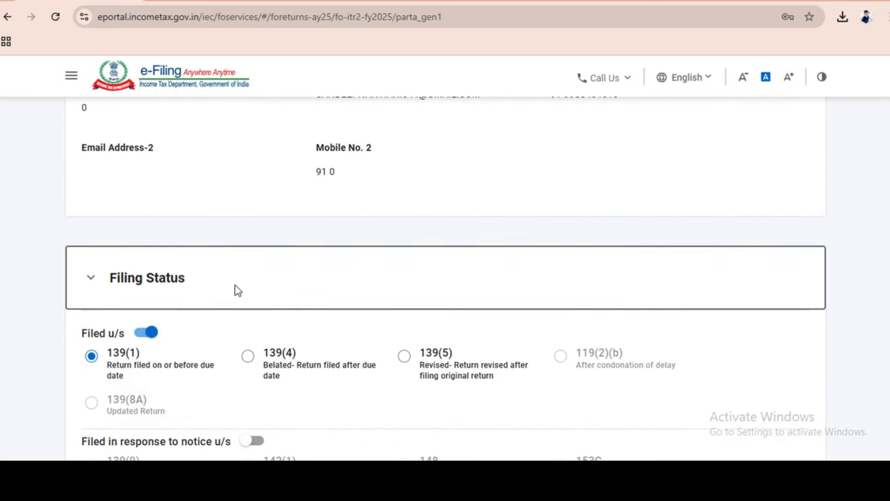
{"action": "scroll", "coordinate": [232, 294], "scroll_direction": "down", "scroll_amount": 3}
{"action": "scroll", "coordinate": [280, 280], "scroll_direction": "down", "scroll_amount": 1}
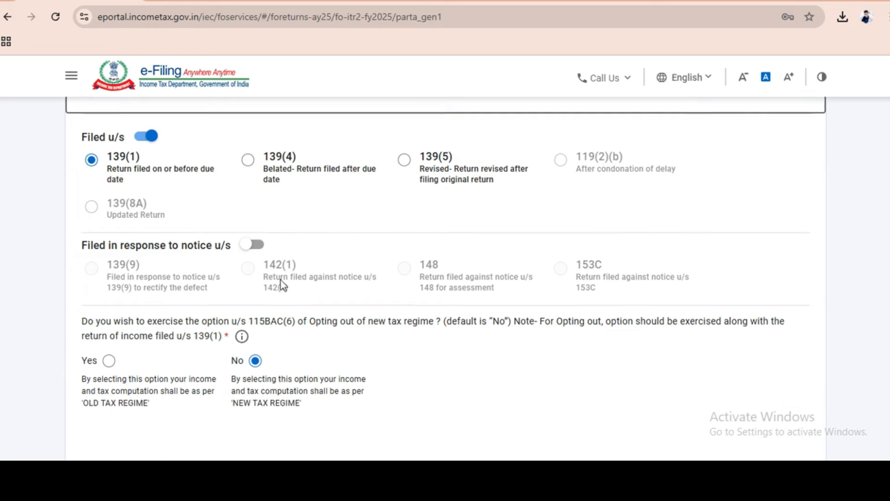
{"action": "scroll", "coordinate": [280, 280], "scroll_direction": "down", "scroll_amount": 2}
{"action": "scroll", "coordinate": [273, 341], "scroll_direction": "down", "scroll_amount": 4}
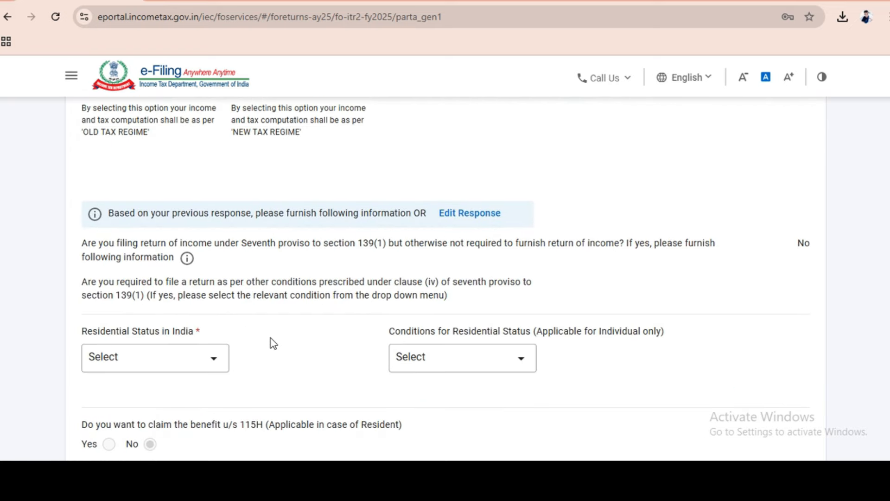
{"action": "scroll", "coordinate": [274, 343], "scroll_direction": "down", "scroll_amount": 1}
{"action": "left_click", "coordinate": [217, 296]}
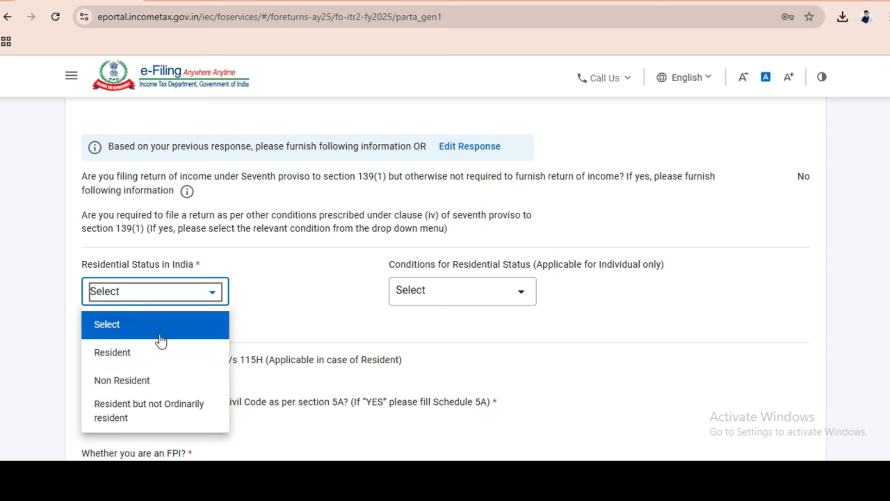
{"action": "left_click", "coordinate": [162, 353]}
{"action": "left_click", "coordinate": [431, 297]}
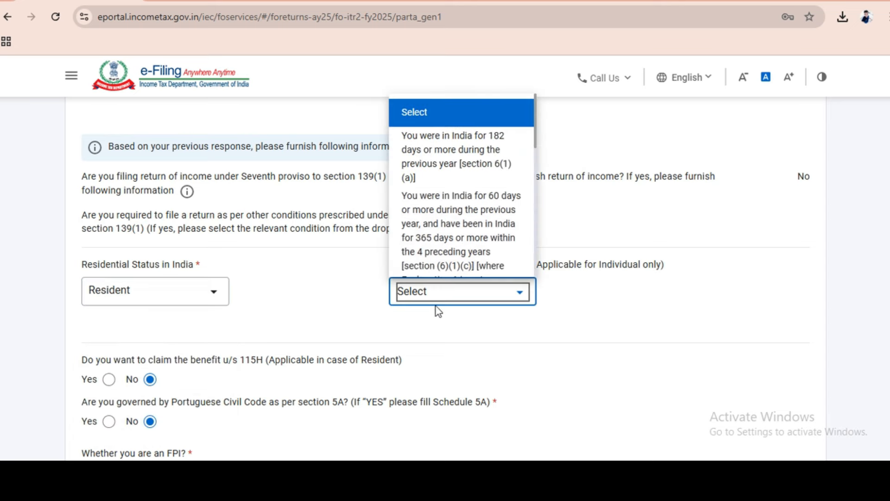
{"action": "left_click", "coordinate": [460, 169]}
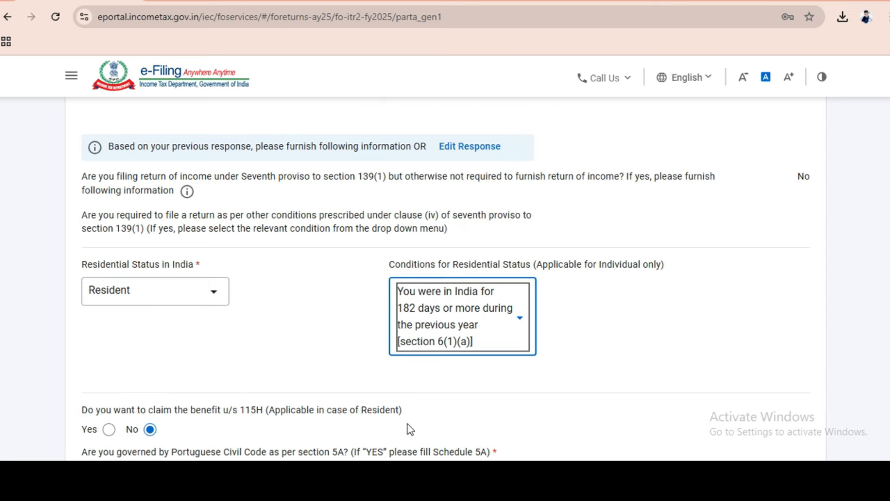
Step: Answer No to the FPI question and confirm Part A - General Information
{"action": "scroll", "coordinate": [358, 384], "scroll_direction": "down", "scroll_amount": 3}
{"action": "left_click", "coordinate": [150, 389]}
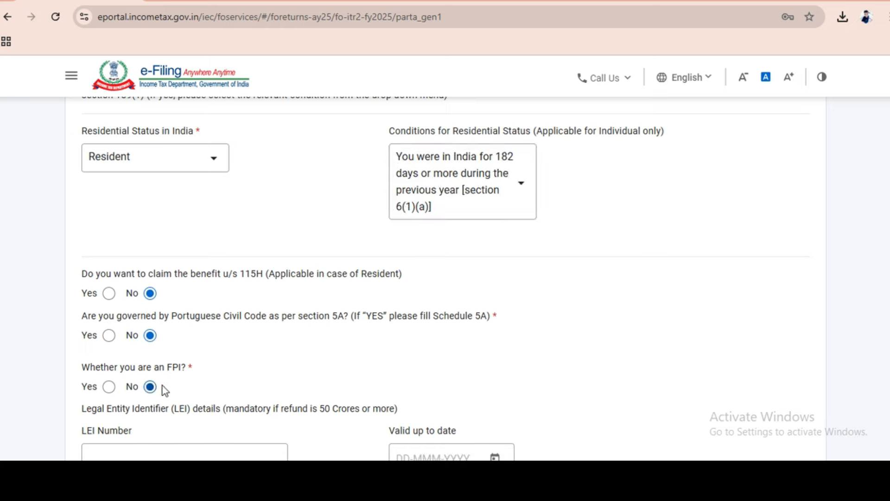
{"action": "scroll", "coordinate": [258, 314], "scroll_direction": "down", "scroll_amount": 3}
{"action": "scroll", "coordinate": [408, 313], "scroll_direction": "down", "scroll_amount": 3}
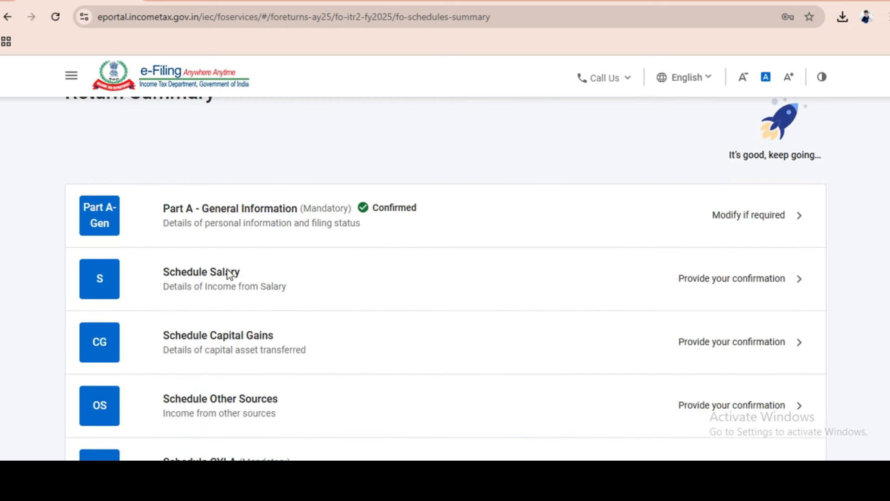
Step: Open Schedule Salary and bring up the employer's Gross Salary entry for editing, down to the salary breakup as per section 17(1)
{"action": "left_click", "coordinate": [229, 272]}
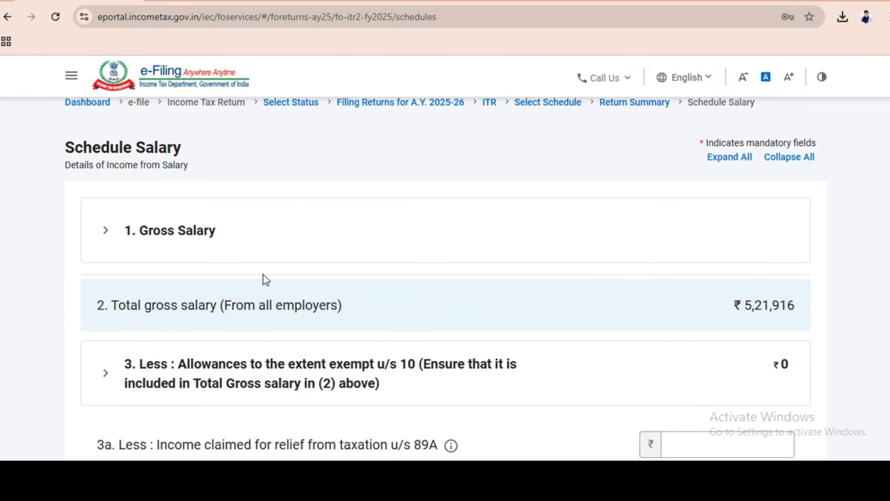
{"action": "left_click", "coordinate": [449, 253]}
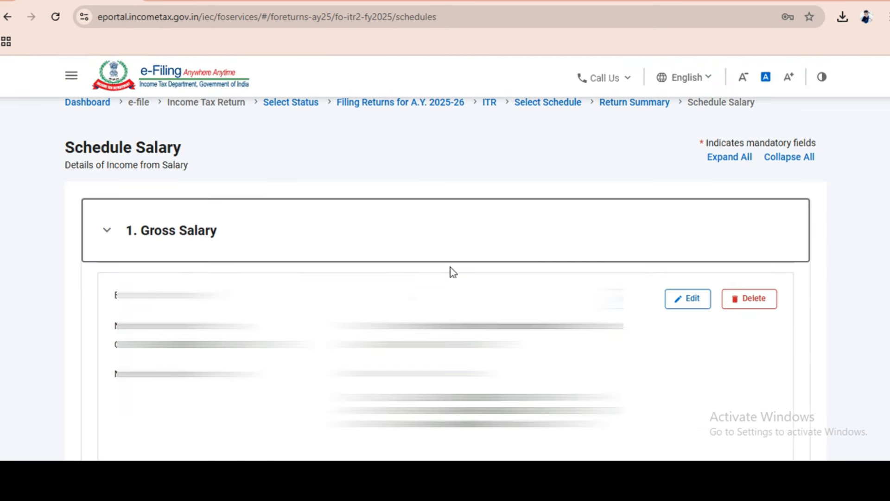
{"action": "left_click", "coordinate": [687, 299]}
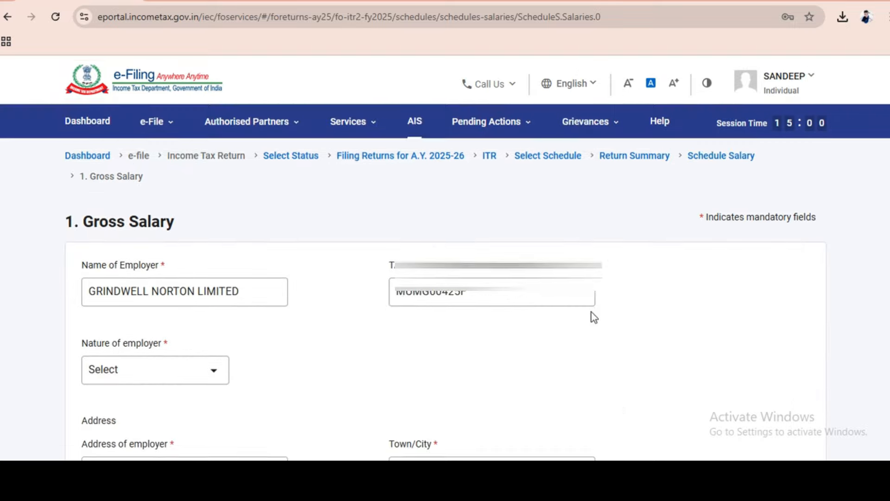
{"action": "scroll", "coordinate": [427, 310], "scroll_direction": "down", "scroll_amount": 5}
{"action": "scroll", "coordinate": [305, 327], "scroll_direction": "down", "scroll_amount": 2}
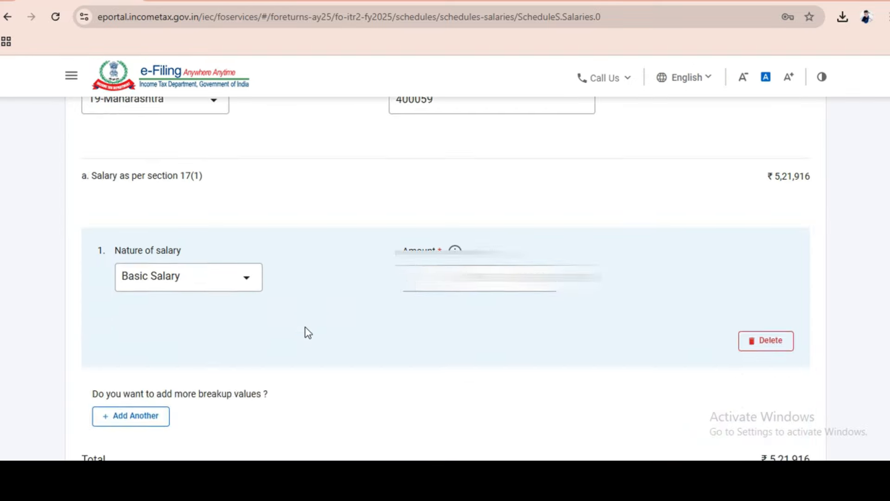
Step: Switch to the Form 16 Part B PDF and check the total salary from the current employer and the section 16 deductions
{"action": "left_click", "coordinate": [696, 1]}
{"action": "scroll", "coordinate": [675, 215], "scroll_direction": "up", "scroll_amount": 10}
{"action": "scroll", "coordinate": [682, 223], "scroll_direction": "up", "scroll_amount": 1}
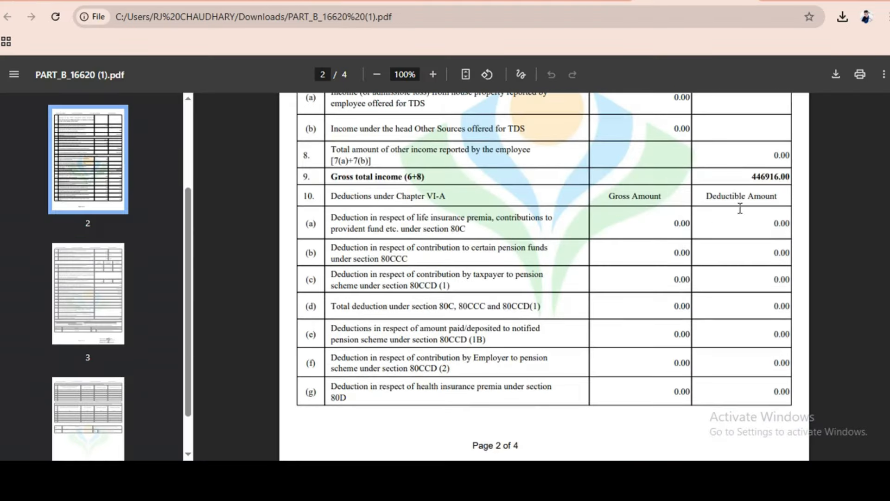
{"action": "scroll", "coordinate": [758, 191], "scroll_direction": "up", "scroll_amount": 8}
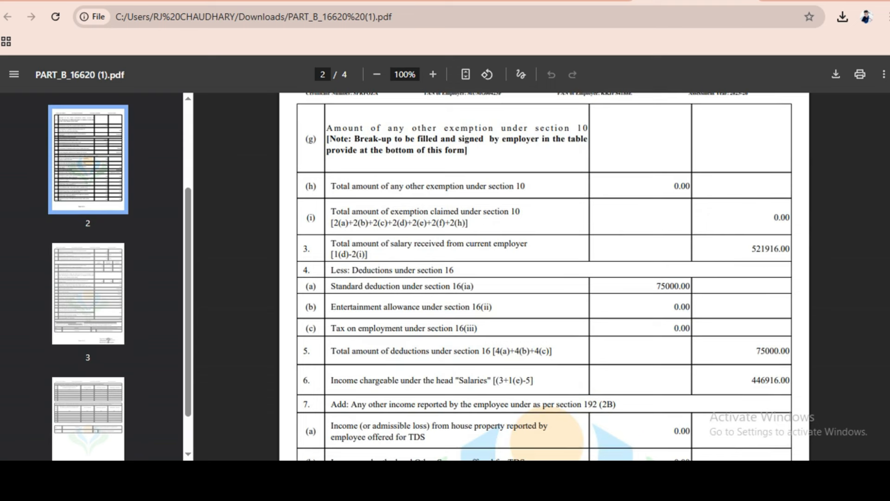
Step: Back on the e-Filing portal, confirm Schedule Salary and return to the start of the return summary
{"action": "left_click", "coordinate": [78, 1]}
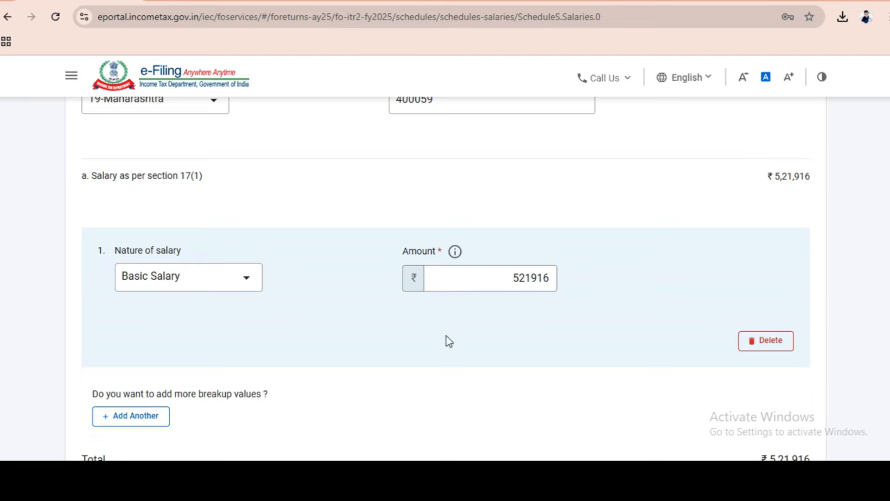
{"action": "left_click", "coordinate": [790, 431]}
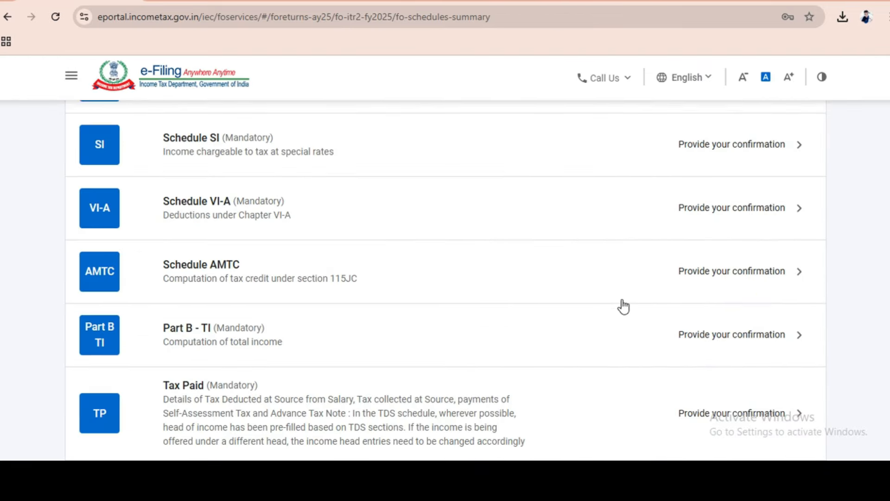
{"action": "scroll", "coordinate": [591, 315], "scroll_direction": "up", "scroll_amount": 3}
{"action": "scroll", "coordinate": [593, 323], "scroll_direction": "up", "scroll_amount": 8}
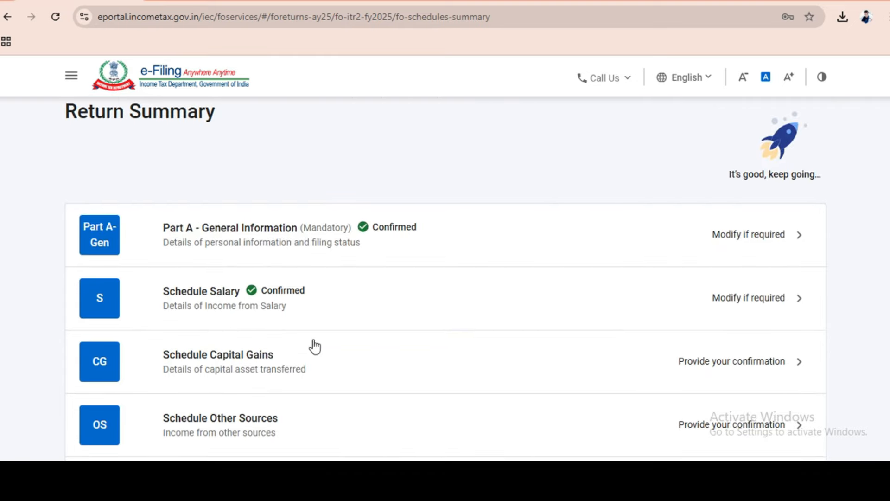
Step: Open Schedule Capital Gains, acknowledge the 234C notice and add a short-term entry for sale of STT-paid equity shares or equity mutual funds
{"action": "left_click", "coordinate": [227, 363]}
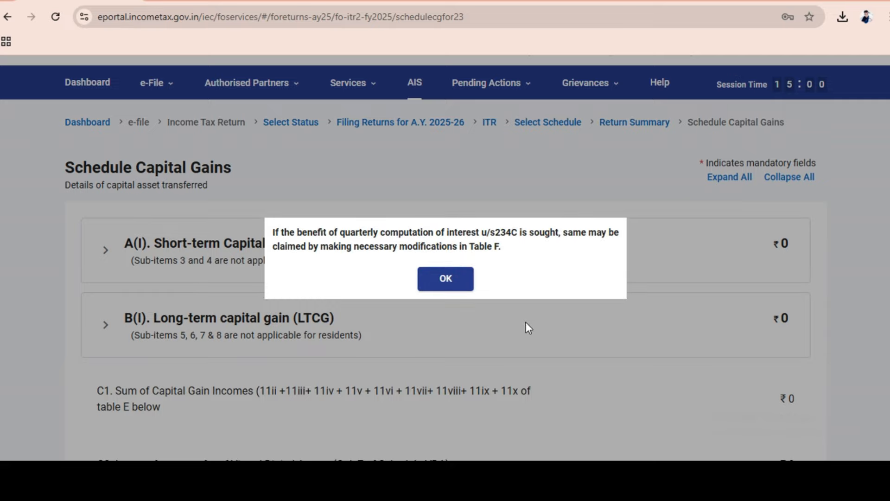
{"action": "left_click", "coordinate": [448, 280]}
{"action": "scroll", "coordinate": [232, 280], "scroll_direction": "down", "scroll_amount": 1}
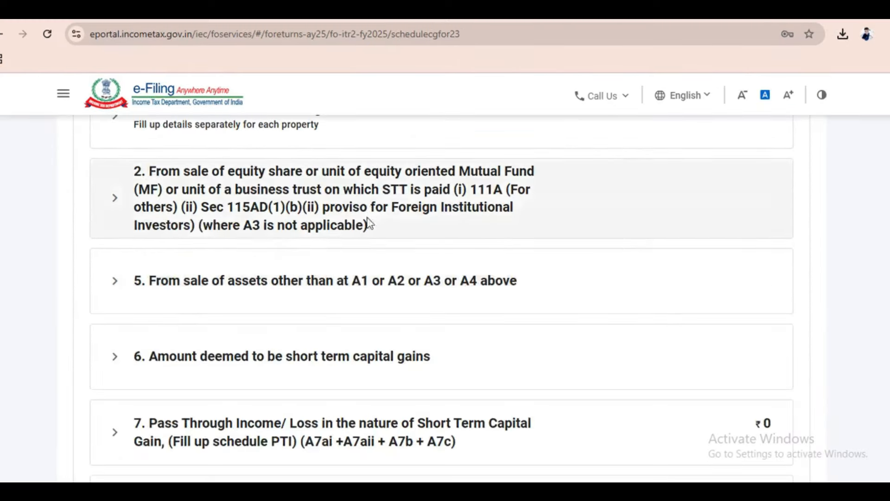
{"action": "left_click", "coordinate": [369, 224]}
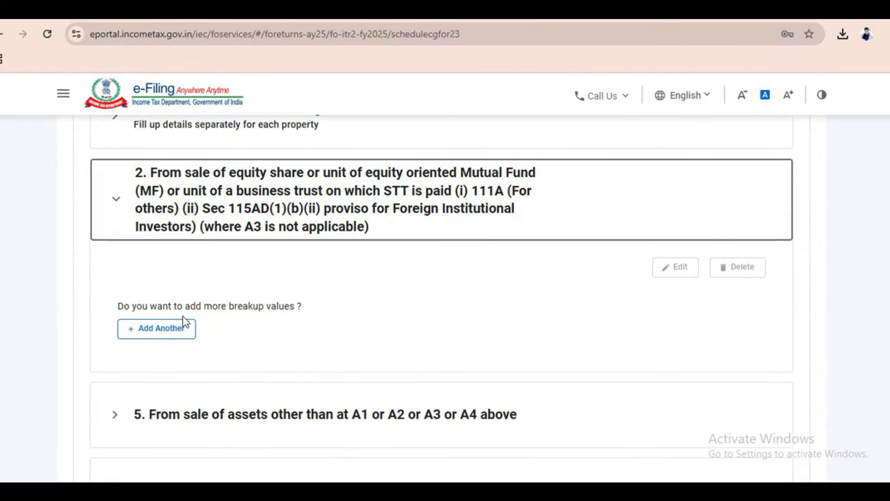
{"action": "left_click", "coordinate": [185, 322]}
{"action": "scroll", "coordinate": [560, 333], "scroll_direction": "down", "scroll_amount": 5}
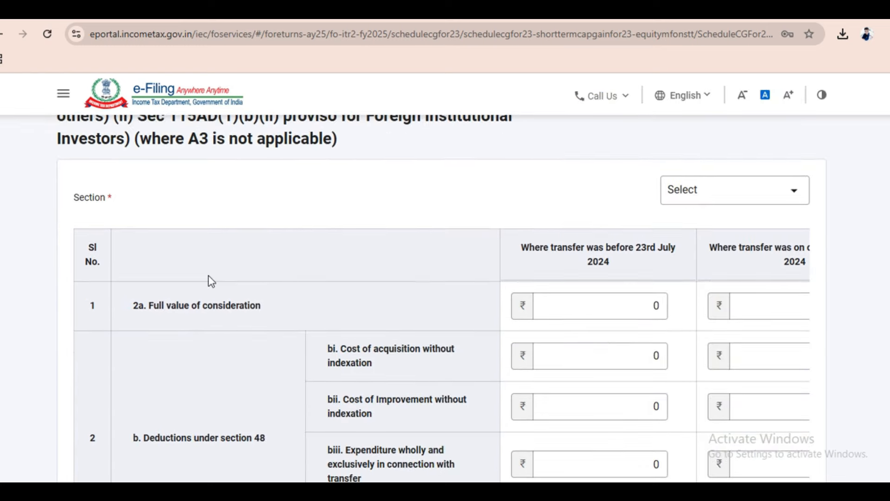
Step: Set the section to 111A [for others] and enter 3024088 as full value of consideration for transfers before 23rd July 2024
{"action": "left_click", "coordinate": [707, 199]}
{"action": "left_click", "coordinate": [713, 250]}
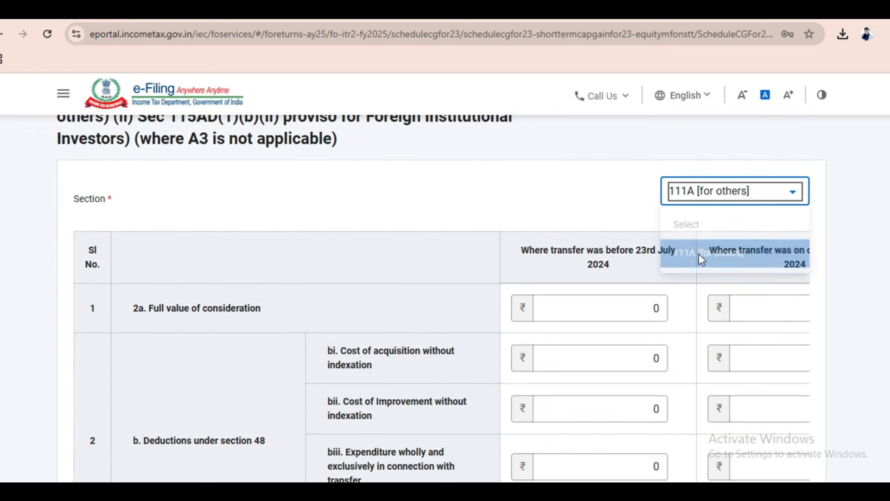
{"action": "left_click", "coordinate": [594, 310]}
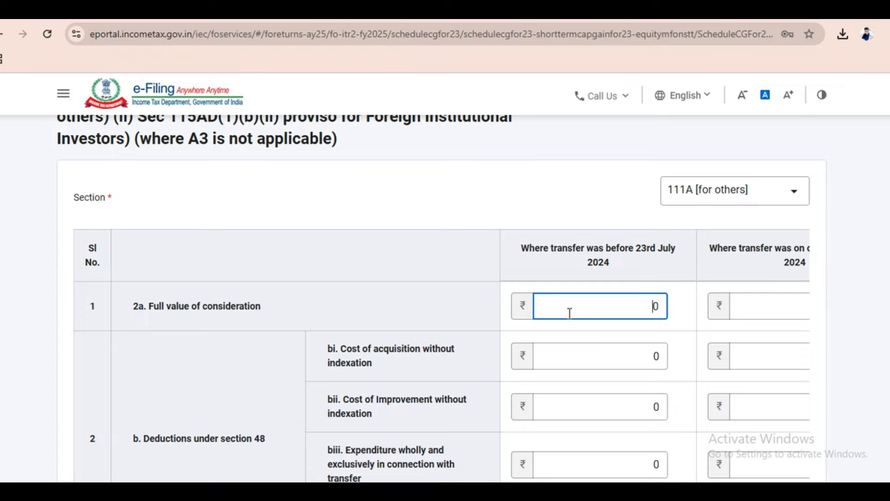
{"action": "mouse_move", "coordinate": [478, 449]}
{"action": "type", "text": "3024088"}
Step: Look up the short-term purchase value in the Excel sheet and enter 2897266 as cost of acquisition for transfers before 23rd July 2024
{"action": "mouse_move", "coordinate": [394, 491]}
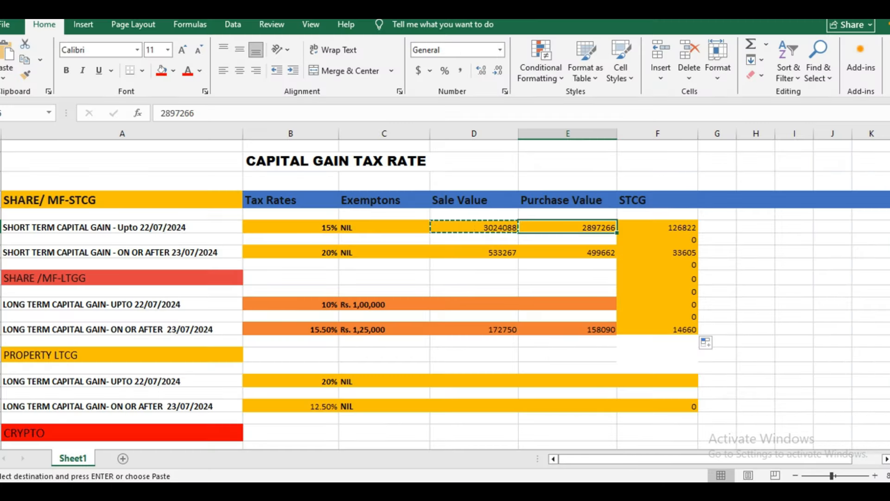
{"action": "left_click", "coordinate": [394, 491]}
{"action": "mouse_move", "coordinate": [427, 491]}
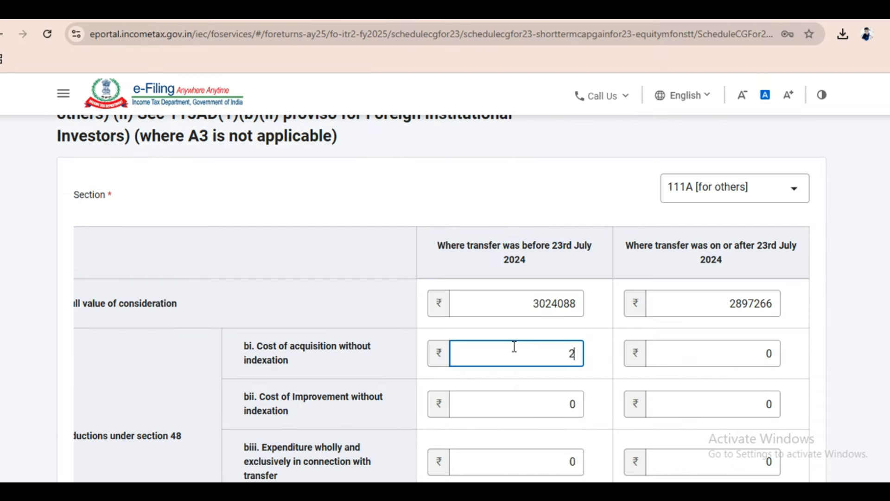
{"action": "left_click", "coordinate": [514, 347]}
{"action": "type", "text": "2897266"}
Step: Clear the mistaken full value of consideration for transfers on or after 23rd July 2024 and review the resulting short-term gain
{"action": "left_click", "coordinate": [727, 303]}
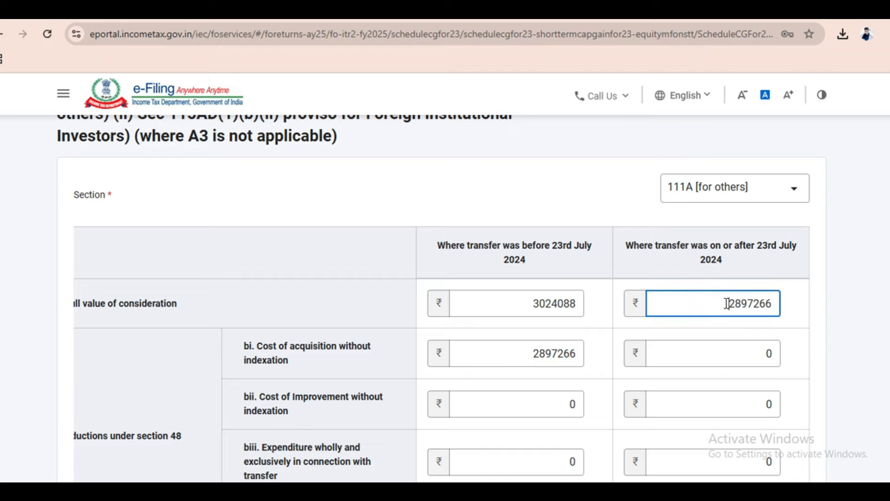
{"action": "scroll", "coordinate": [691, 347], "scroll_direction": "down", "scroll_amount": 5}
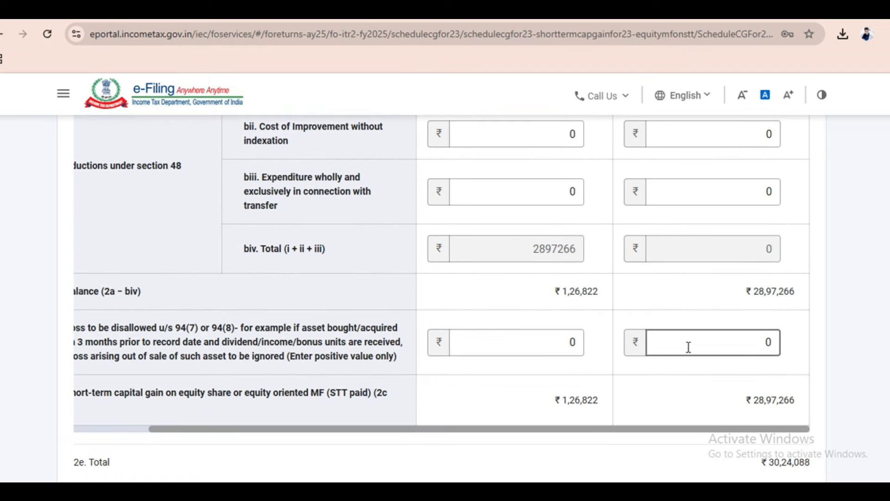
{"action": "scroll", "coordinate": [592, 318], "scroll_direction": "down", "scroll_amount": 3}
{"action": "scroll", "coordinate": [592, 322], "scroll_direction": "up", "scroll_amount": 3}
Step: Look up the later short-term sale value in the Excel sheet and enter 533267 as full value of consideration for transfers on or after 23rd July 2024
{"action": "mouse_move", "coordinate": [454, 477]}
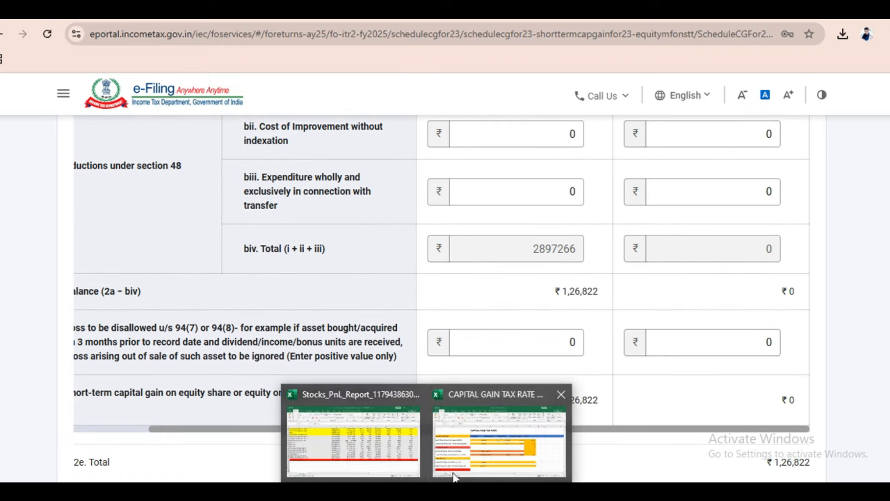
{"action": "left_click", "coordinate": [500, 442]}
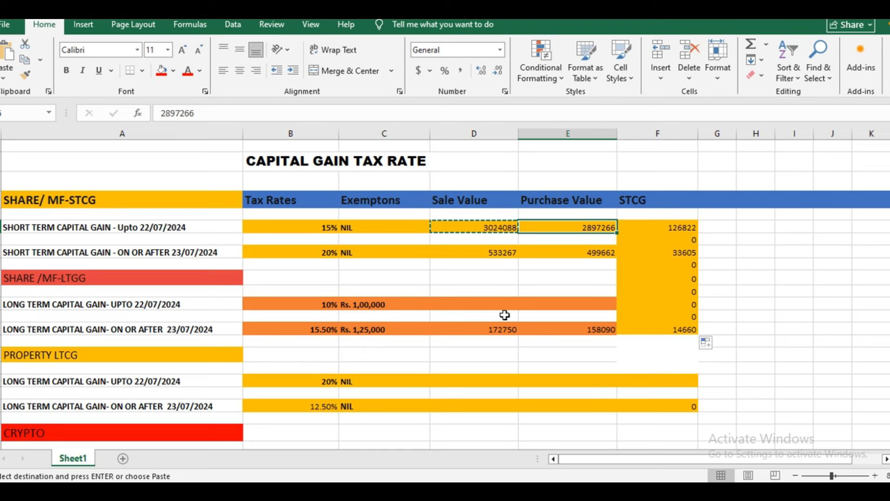
{"action": "left_click", "coordinate": [490, 253]}
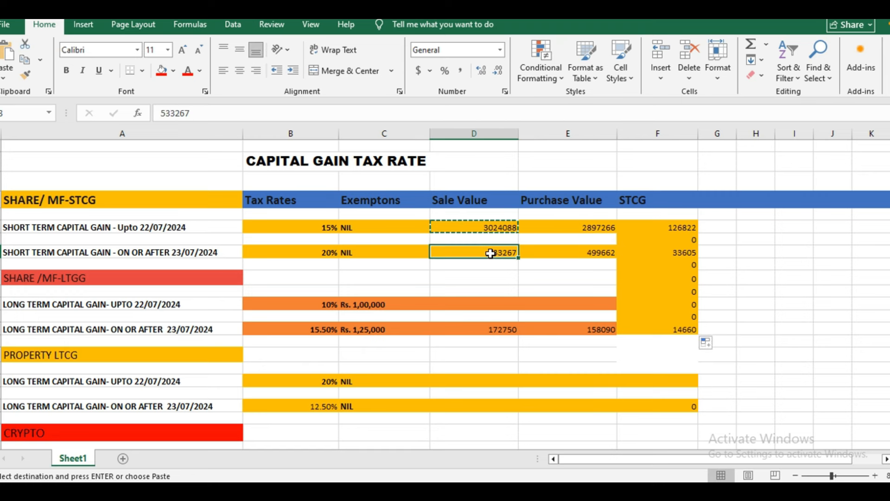
{"action": "left_click", "coordinate": [565, 251]}
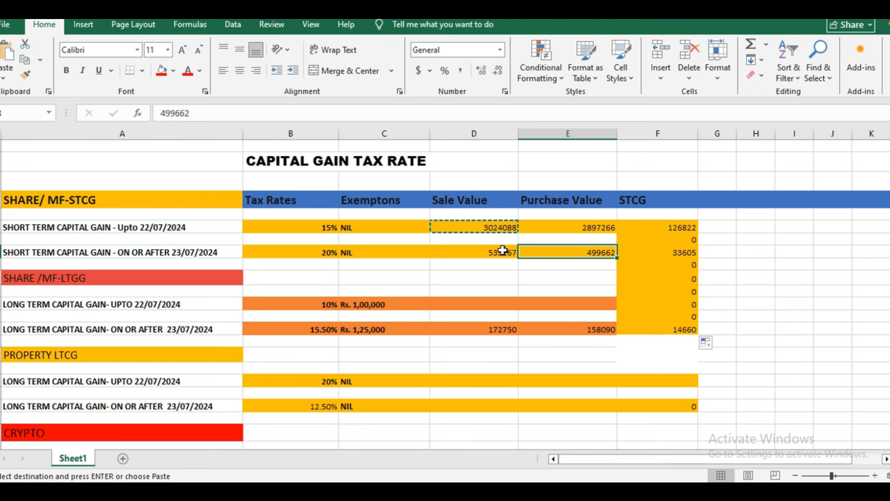
{"action": "left_click", "coordinate": [483, 252]}
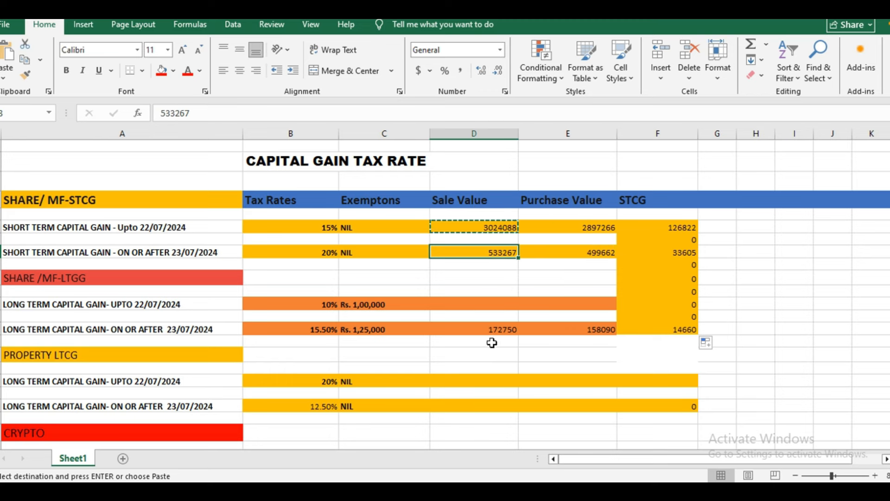
{"action": "key", "text": "alt+Tab"}
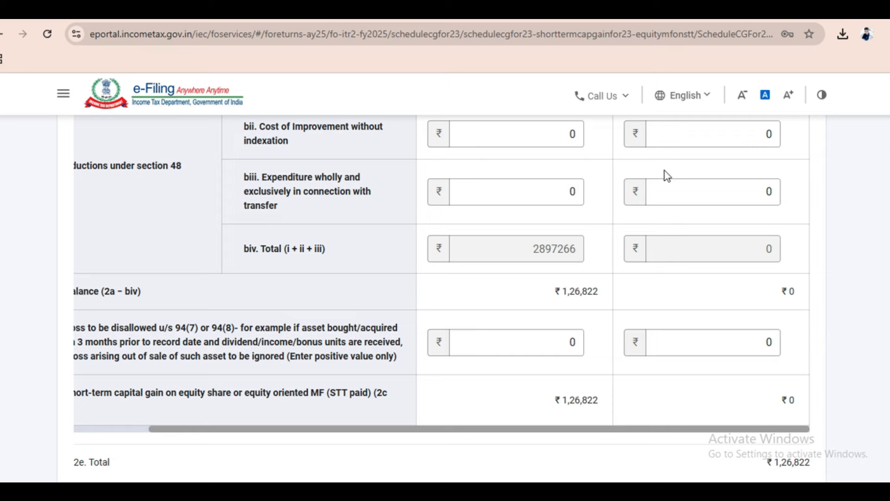
{"action": "scroll", "coordinate": [655, 292], "scroll_direction": "up", "scroll_amount": 6}
{"action": "scroll", "coordinate": [657, 291], "scroll_direction": "up", "scroll_amount": 4}
{"action": "scroll", "coordinate": [707, 282], "scroll_direction": "down", "scroll_amount": 5}
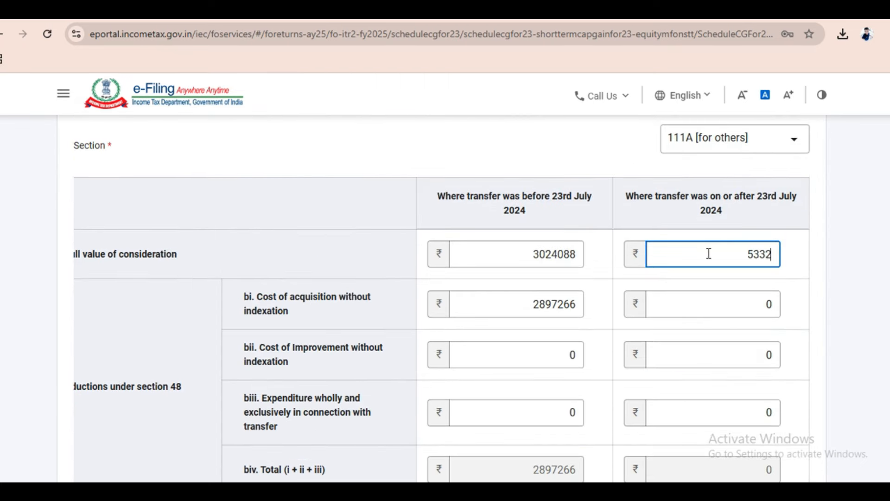
{"action": "type", "text": "533267"}
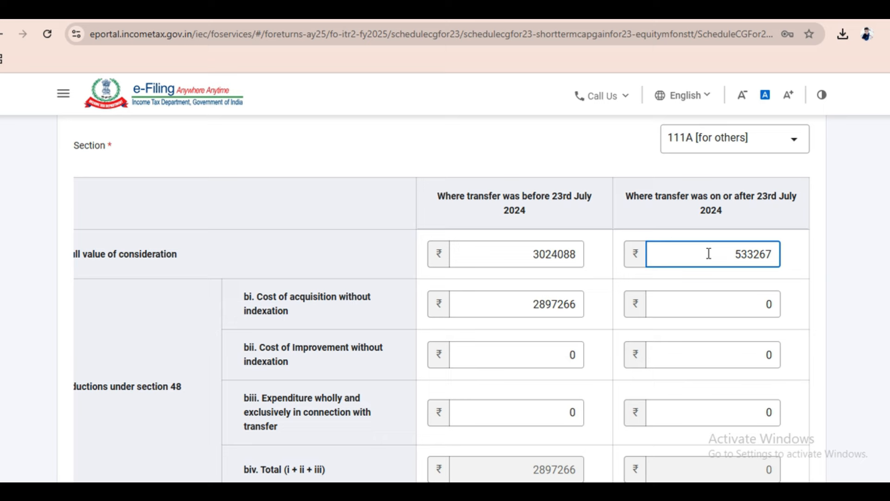
Step: Look up the matching purchase value in the Excel sheet and enter 499662 as cost of acquisition for transfers on or after 23rd July 2024
{"action": "left_click", "coordinate": [748, 291]}
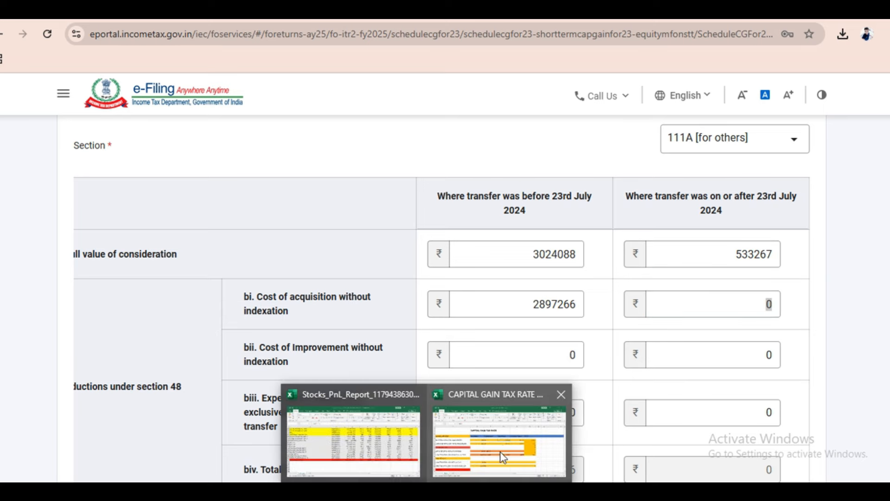
{"action": "left_click", "coordinate": [503, 452]}
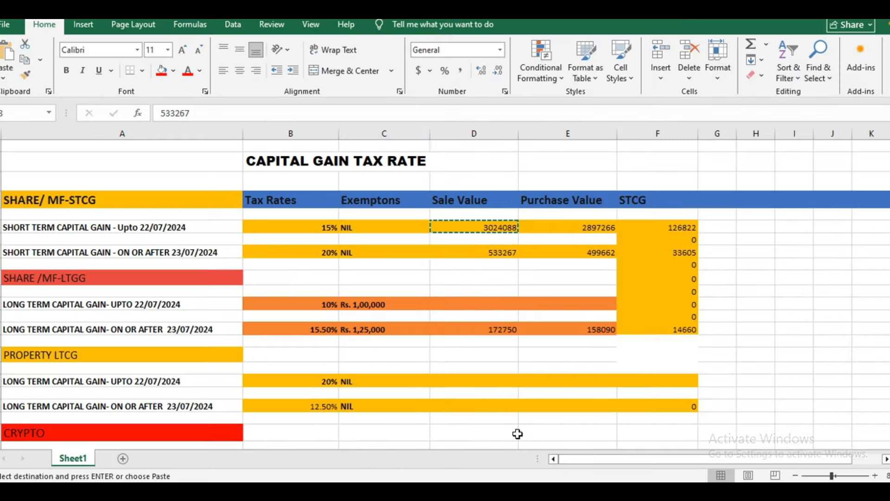
{"action": "left_click", "coordinate": [592, 228]}
{"action": "left_click", "coordinate": [585, 264]}
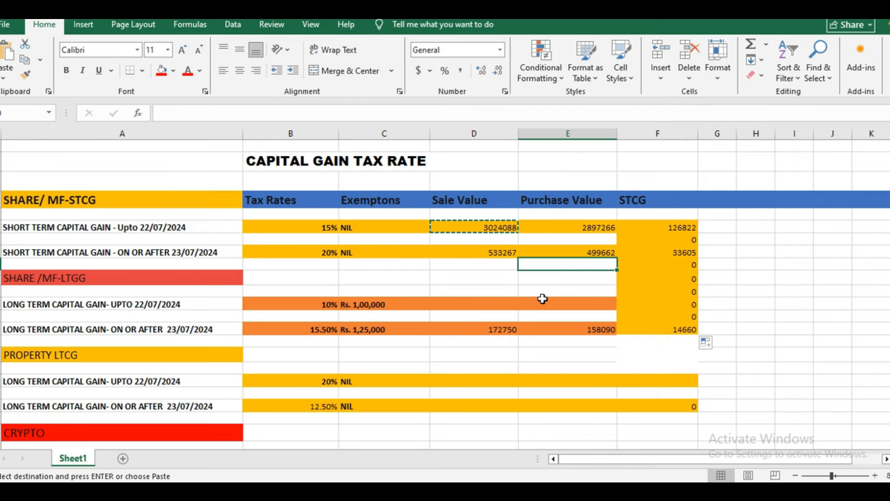
{"action": "left_click", "coordinate": [426, 491]}
{"action": "left_click", "coordinate": [396, 491]}
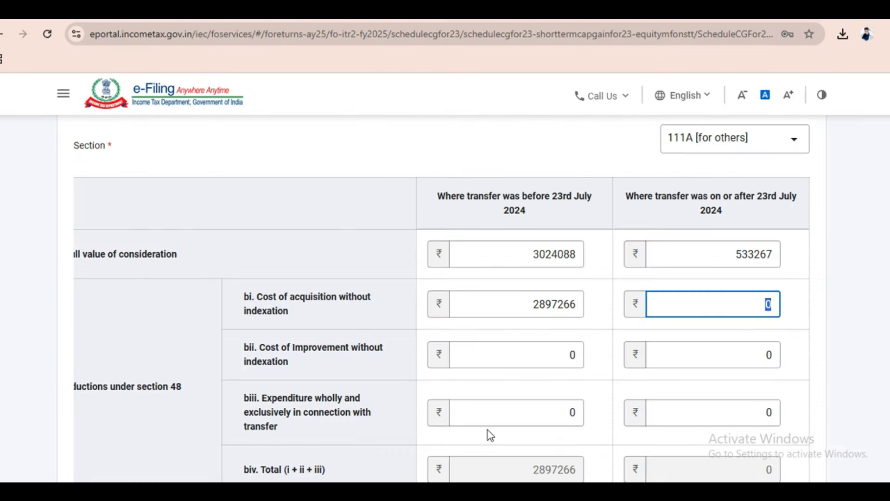
{"action": "type", "text": "499662"}
{"action": "left_click", "coordinate": [622, 342]}
Step: Review the short-term gains for both transfer periods and save the section 111A entry
{"action": "scroll", "coordinate": [626, 341], "scroll_direction": "down", "scroll_amount": 2}
{"action": "scroll", "coordinate": [629, 341], "scroll_direction": "up", "scroll_amount": 1}
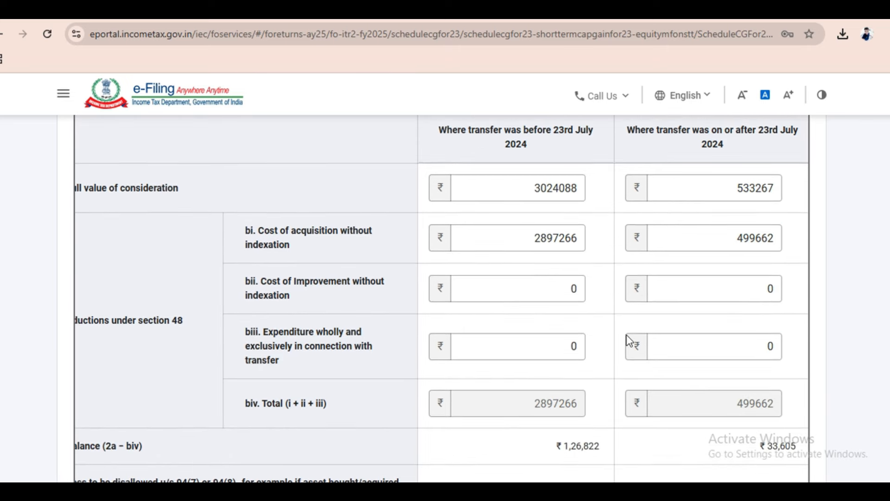
{"action": "scroll", "coordinate": [641, 320], "scroll_direction": "down", "scroll_amount": 6}
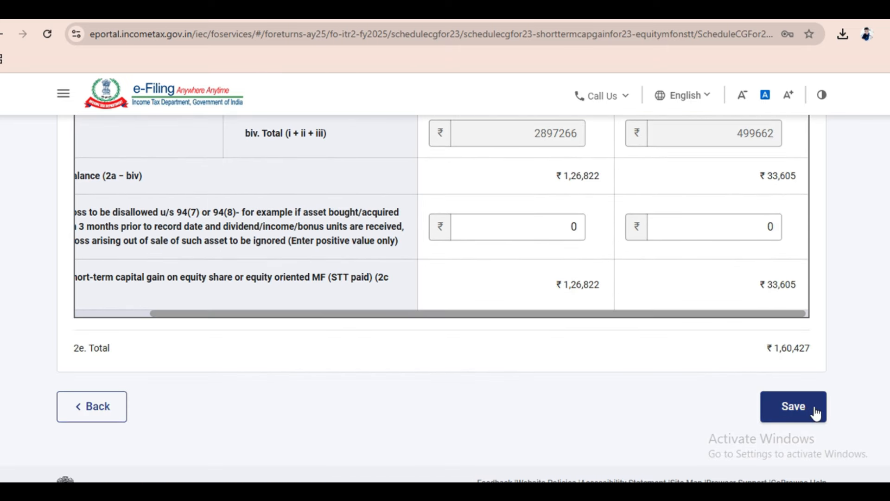
{"action": "left_click", "coordinate": [821, 407]}
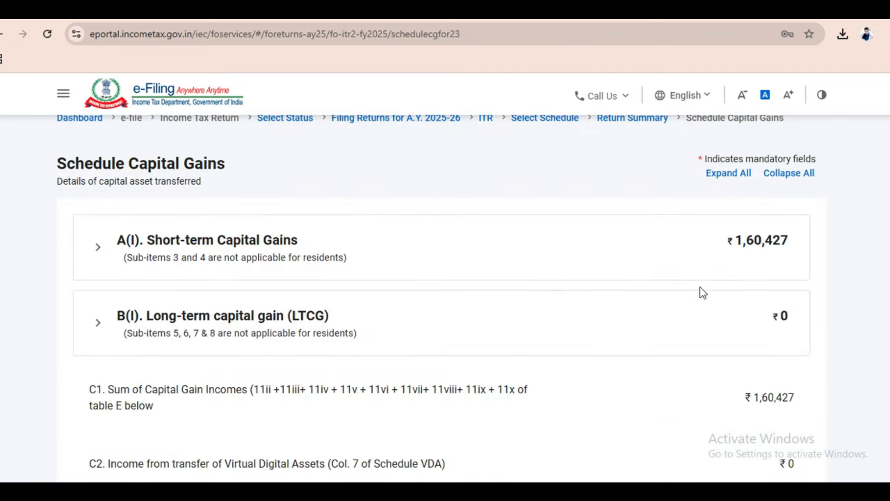
Step: Expand Long-term capital gain and open item 4, sale of STT-paid equity shares or units under section 112A, for editing
{"action": "scroll", "coordinate": [667, 290], "scroll_direction": "down", "scroll_amount": 2}
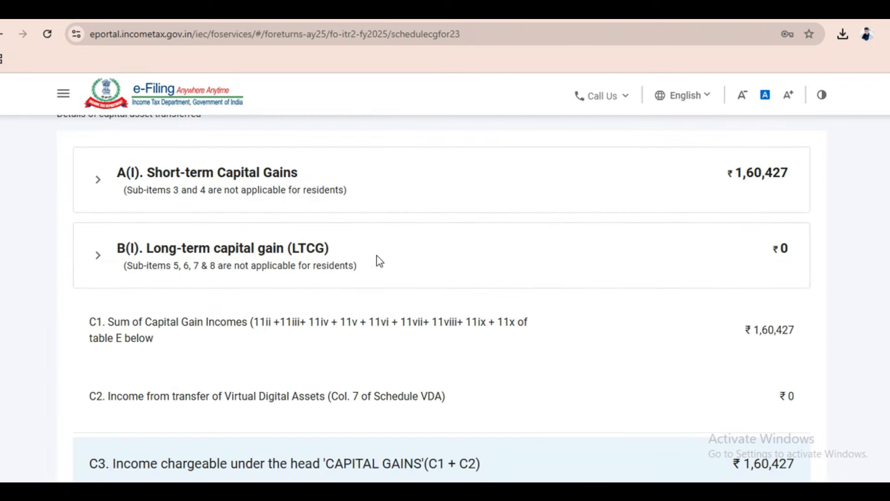
{"action": "left_click", "coordinate": [378, 258]}
{"action": "scroll", "coordinate": [469, 364], "scroll_direction": "down", "scroll_amount": 8}
{"action": "scroll", "coordinate": [482, 367], "scroll_direction": "down", "scroll_amount": 2}
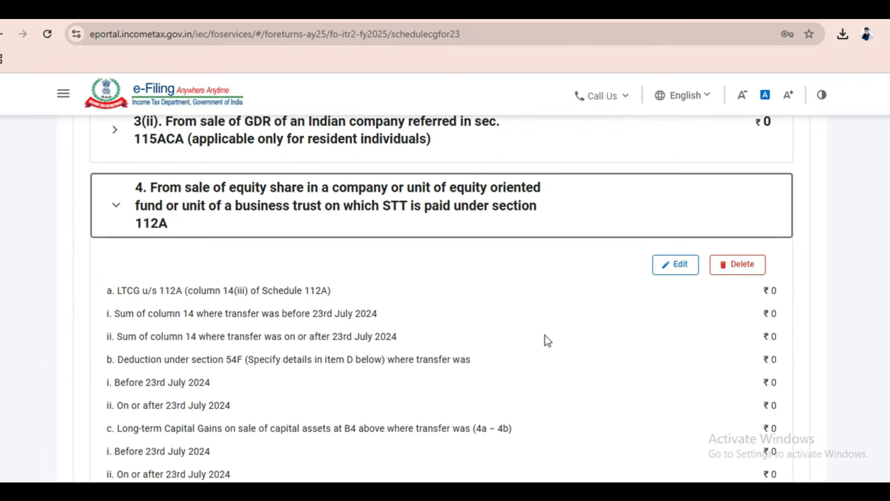
{"action": "left_click", "coordinate": [676, 265]}
{"action": "scroll", "coordinate": [533, 320], "scroll_direction": "down", "scroll_amount": 4}
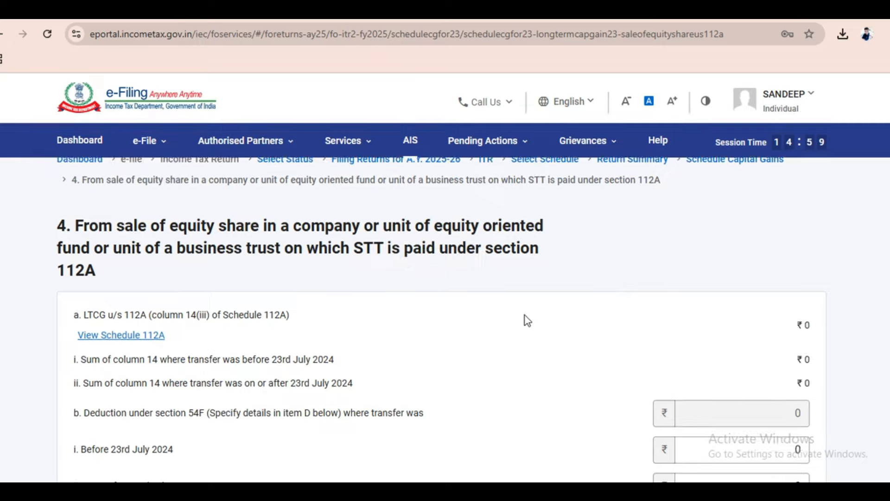
{"action": "scroll", "coordinate": [647, 310], "scroll_direction": "up", "scroll_amount": 5}
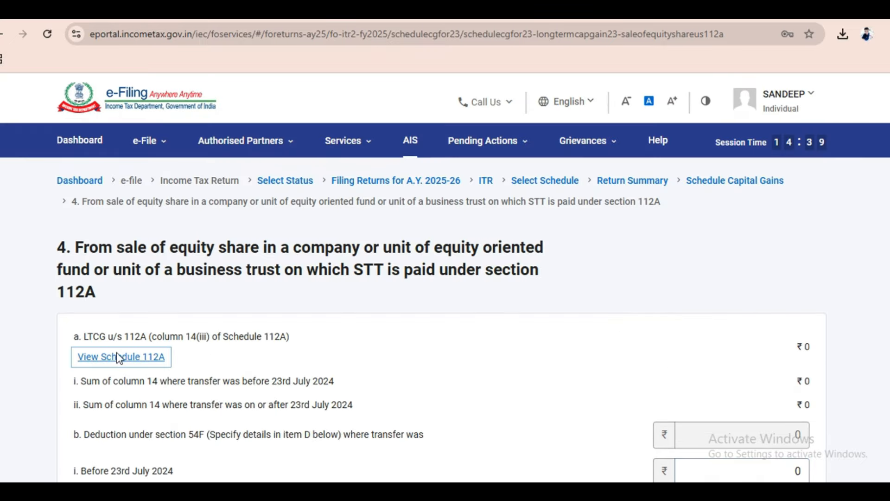
Step: Open Schedule 112A and add a new breakup entry
{"action": "left_click", "coordinate": [117, 353]}
{"action": "scroll", "coordinate": [242, 332], "scroll_direction": "down", "scroll_amount": 2}
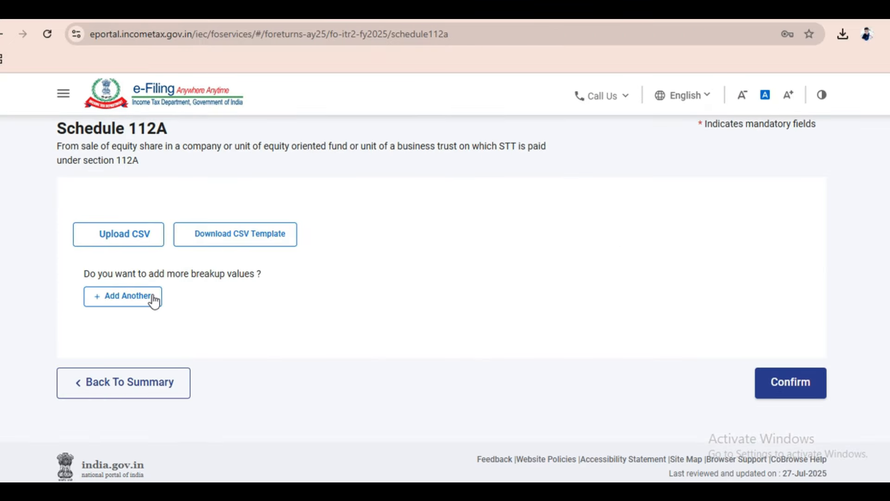
{"action": "left_click", "coordinate": [119, 293]}
{"action": "scroll", "coordinate": [185, 260], "scroll_direction": "down", "scroll_amount": 2}
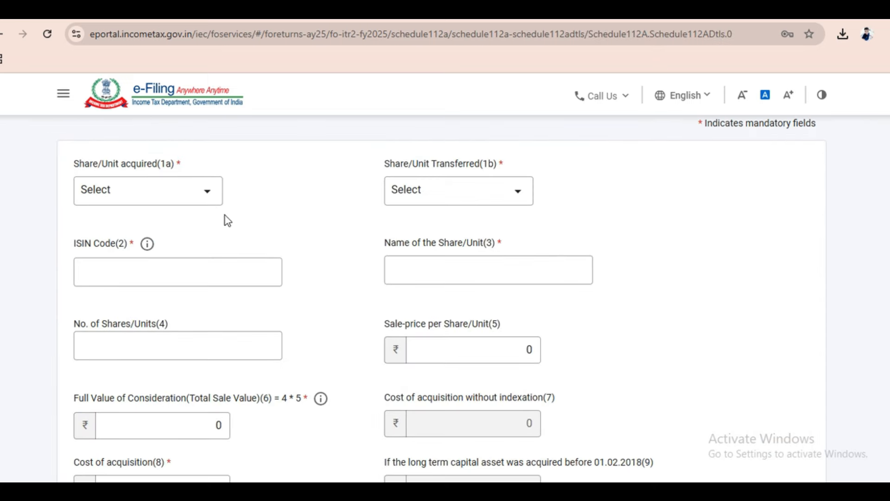
Step: Set the share as acquired After 31st January 2018 and transferred On or after 23rd July 2024
{"action": "left_click", "coordinate": [202, 198]}
{"action": "left_click", "coordinate": [135, 284]}
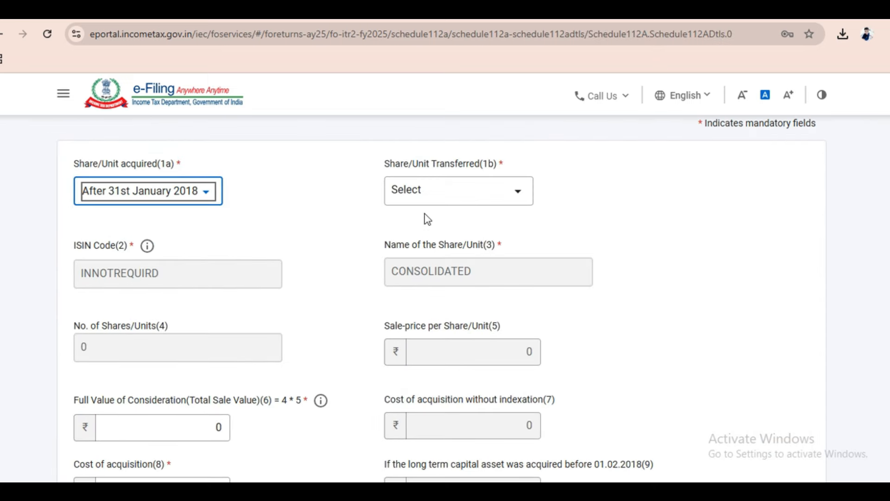
{"action": "left_click", "coordinate": [467, 200]}
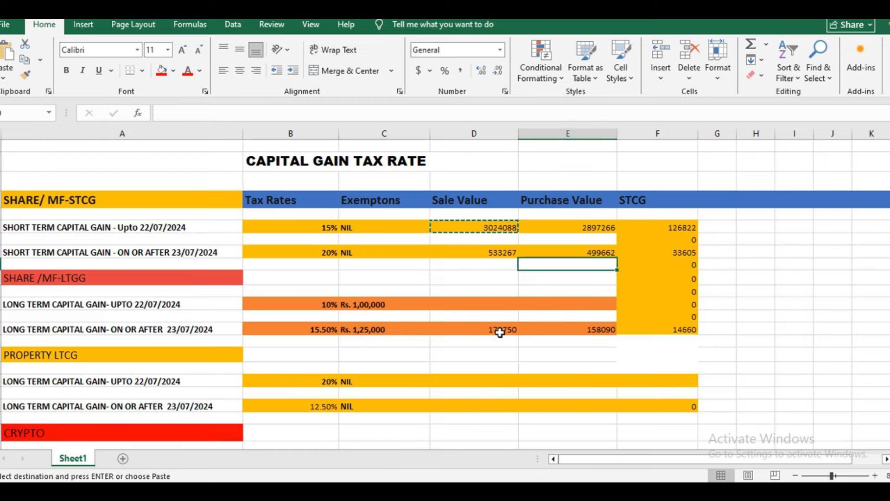
Step: Look up the long-term values in the Excel sheet and enter 172750 as full value of consideration and 158090 as cost of acquisition
{"action": "left_click", "coordinate": [499, 330]}
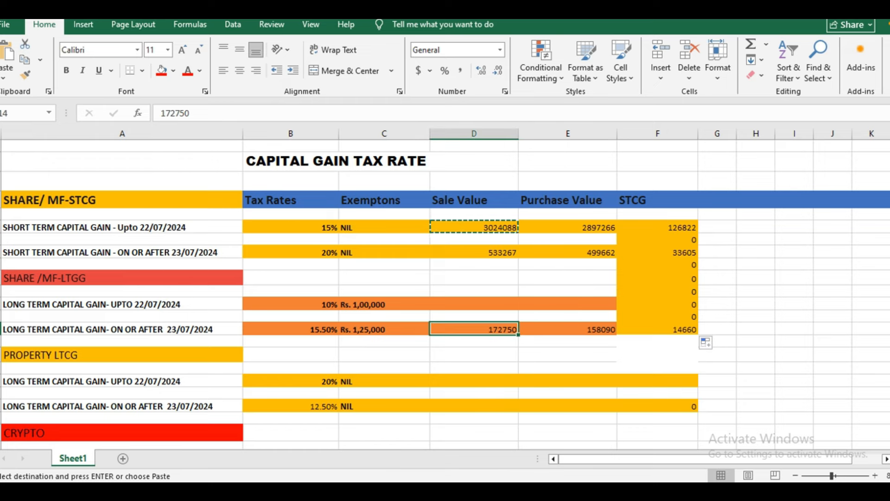
{"action": "left_click", "coordinate": [394, 453]}
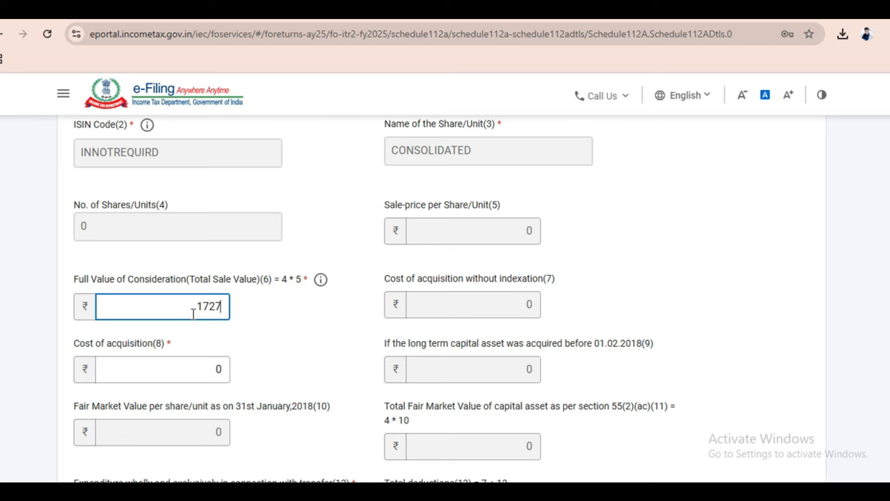
{"action": "left_click", "coordinate": [197, 365]}
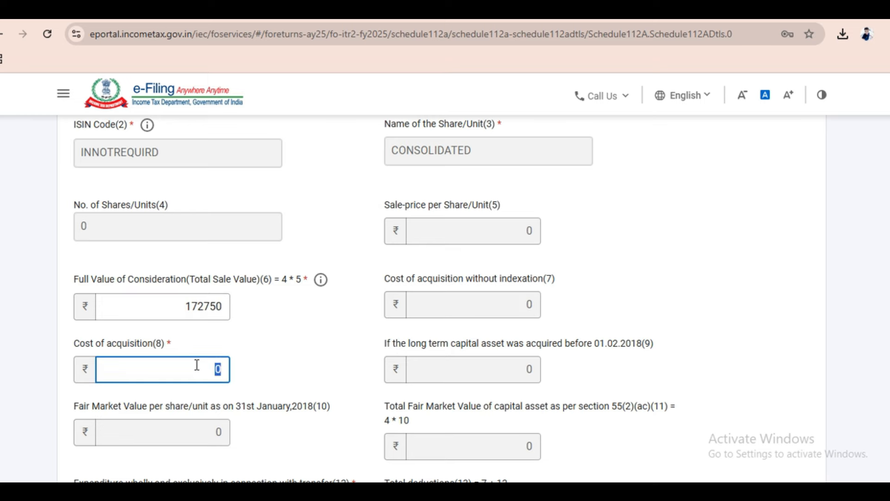
{"action": "left_click", "coordinate": [521, 438]}
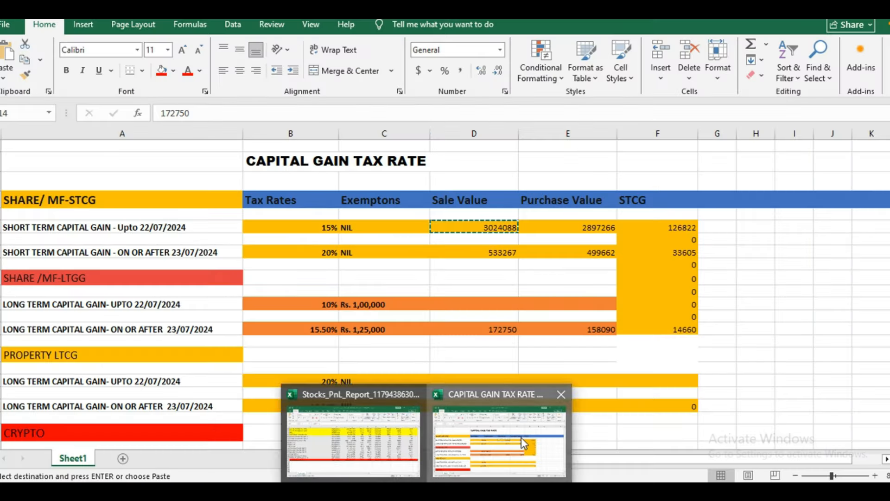
{"action": "left_click", "coordinate": [598, 339]}
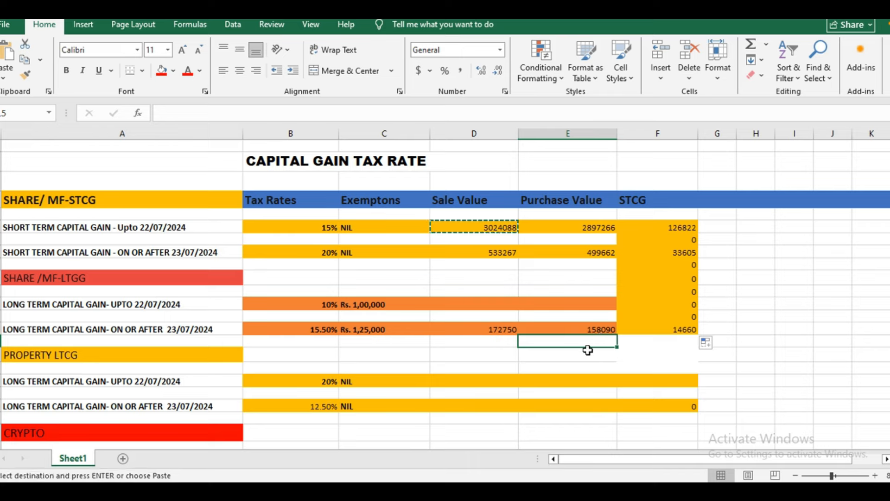
{"action": "key", "text": "alt+Tab"}
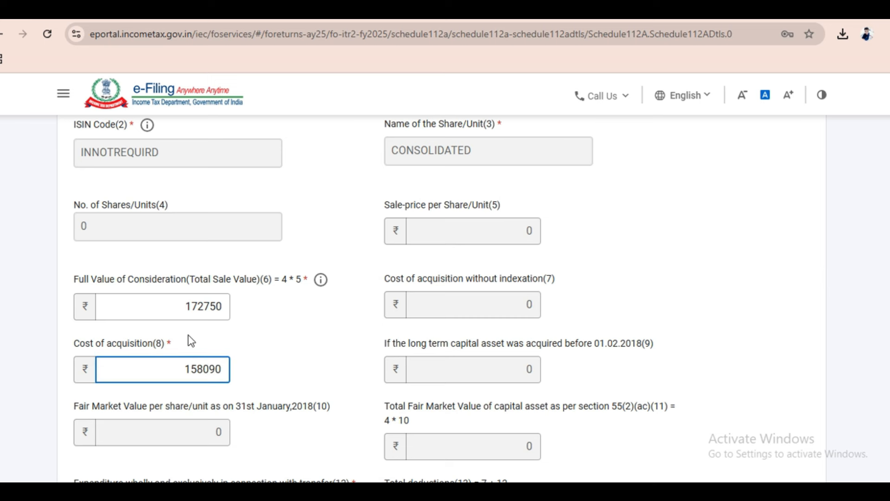
{"action": "scroll", "coordinate": [344, 316], "scroll_direction": "down", "scroll_amount": 3}
{"action": "left_click", "coordinate": [345, 314]}
Step: Check the calculated deductions and balance, and save the Schedule 112A entry
{"action": "scroll", "coordinate": [327, 308], "scroll_direction": "down", "scroll_amount": 2}
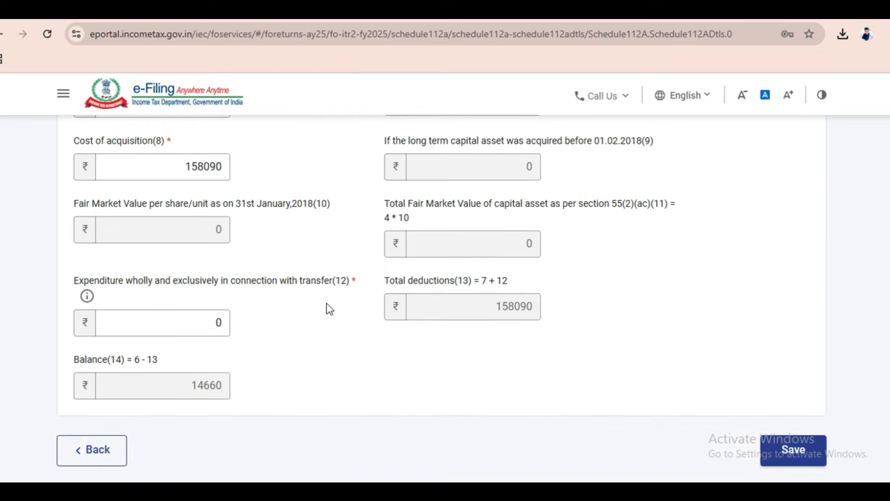
{"action": "scroll", "coordinate": [329, 307], "scroll_direction": "down", "scroll_amount": 2}
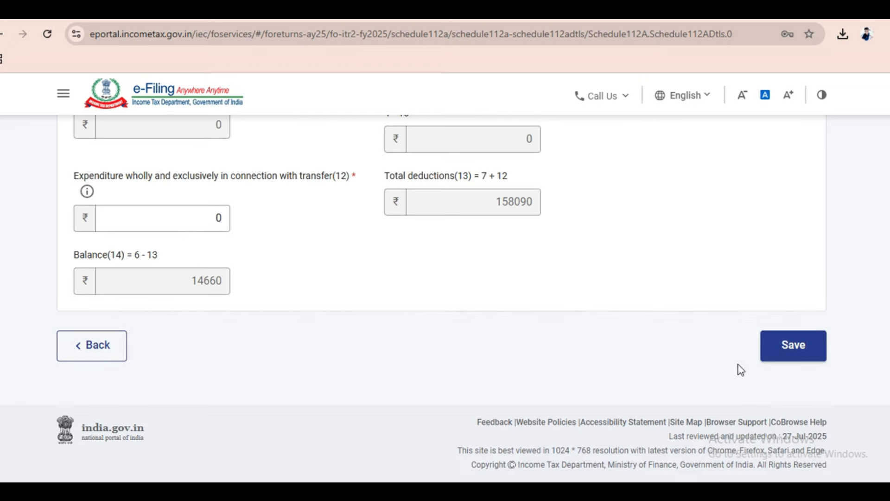
{"action": "left_click", "coordinate": [794, 343]}
Step: Review the consolidated row in Schedule 112A, select all entries and confirm the schedule
{"action": "scroll", "coordinate": [784, 320], "scroll_direction": "up", "scroll_amount": 5}
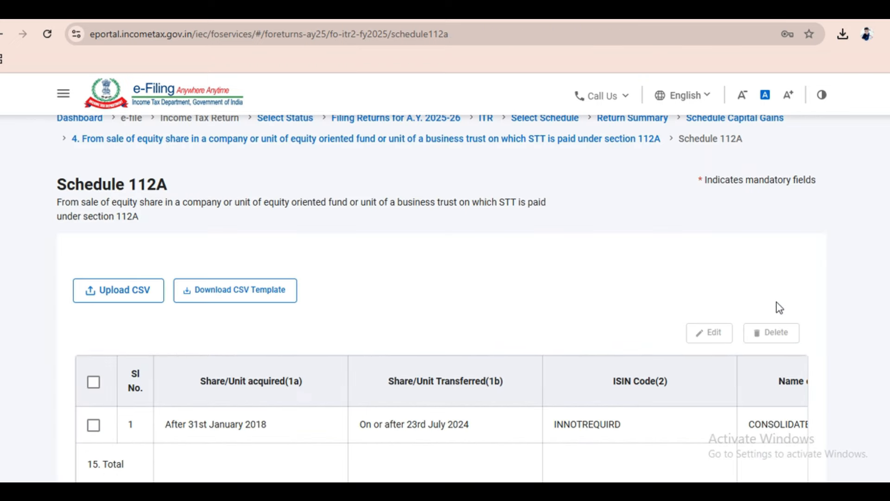
{"action": "scroll", "coordinate": [119, 289], "scroll_direction": "down", "scroll_amount": 2}
{"action": "scroll", "coordinate": [449, 294], "scroll_direction": "down", "scroll_amount": 1}
{"action": "scroll", "coordinate": [450, 295], "scroll_direction": "up", "scroll_amount": 1}
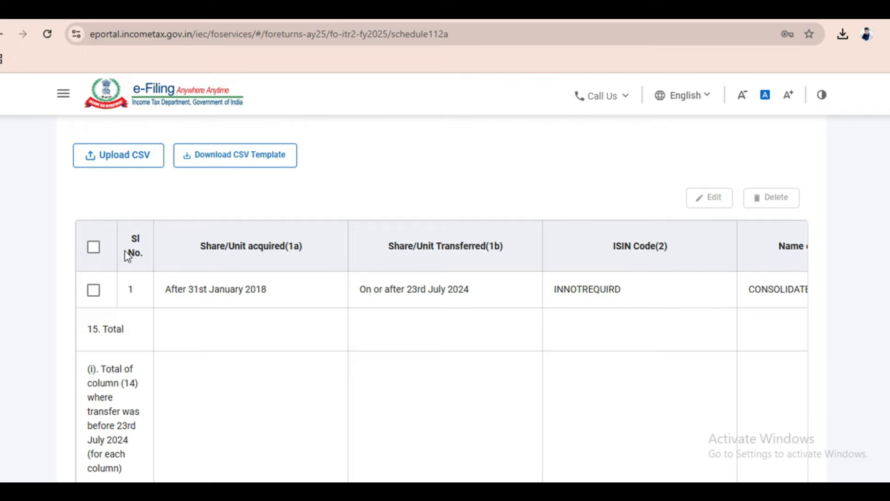
{"action": "left_click", "coordinate": [95, 248]}
{"action": "scroll", "coordinate": [578, 314], "scroll_direction": "down", "scroll_amount": 10}
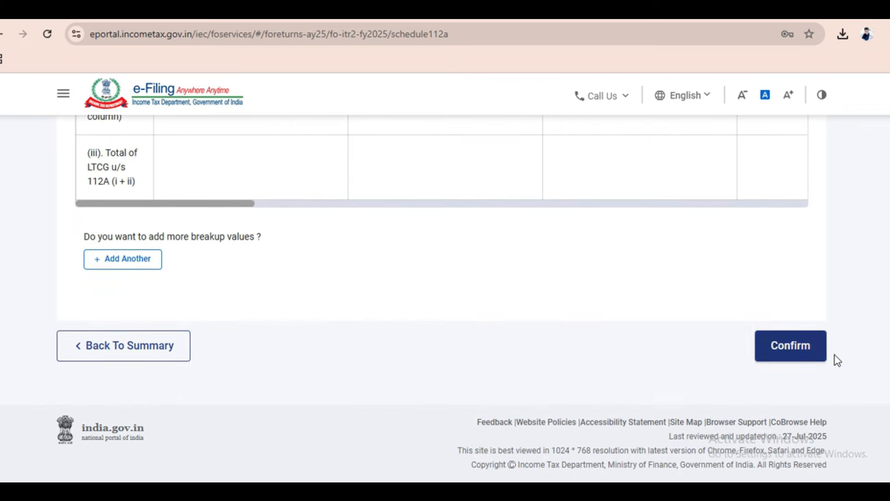
{"action": "left_click", "coordinate": [784, 349]}
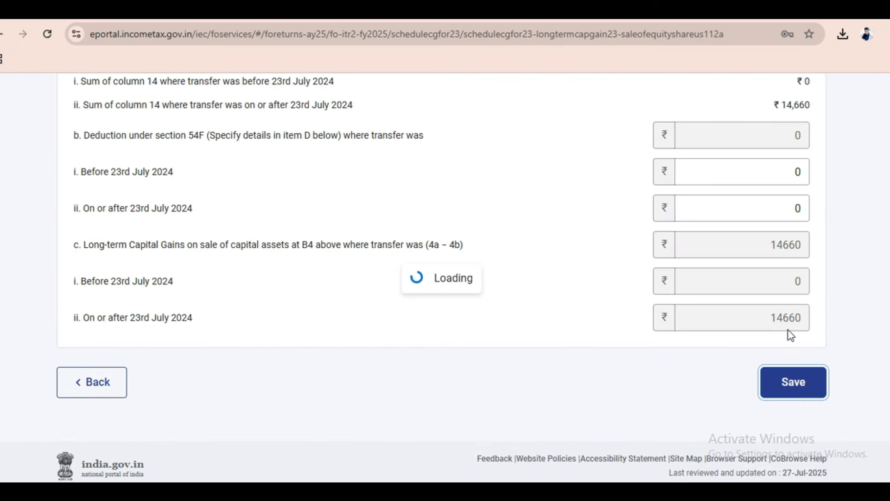
Step: Confirm Schedule Capital Gains, and open and confirm Schedule Other Sources without adding any income
{"action": "scroll", "coordinate": [714, 330], "scroll_direction": "up", "scroll_amount": 5}
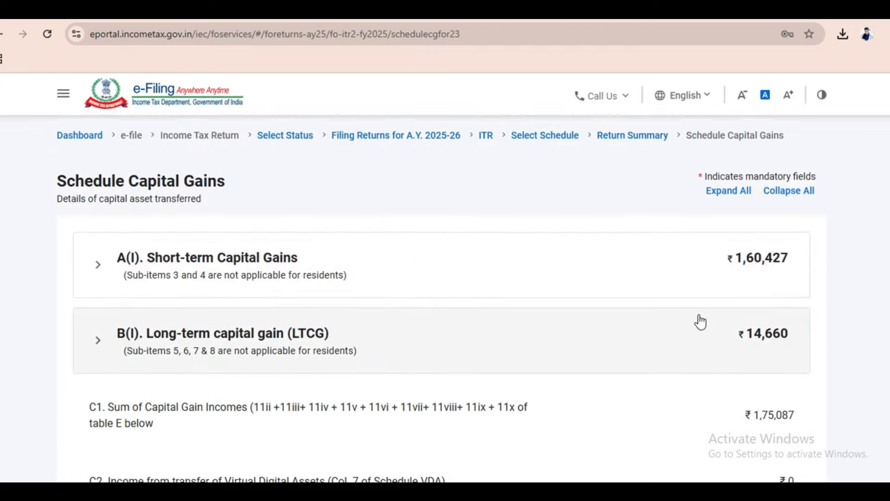
{"action": "scroll", "coordinate": [700, 321], "scroll_direction": "down", "scroll_amount": 10}
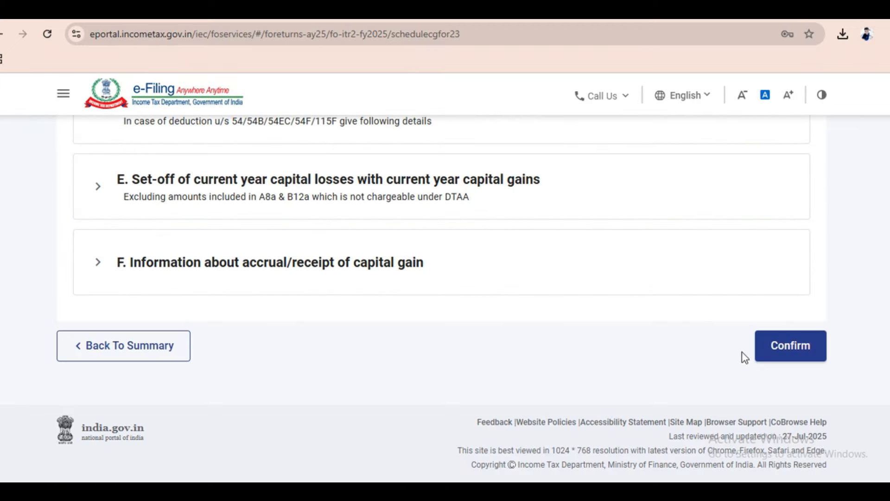
{"action": "left_click", "coordinate": [790, 347]}
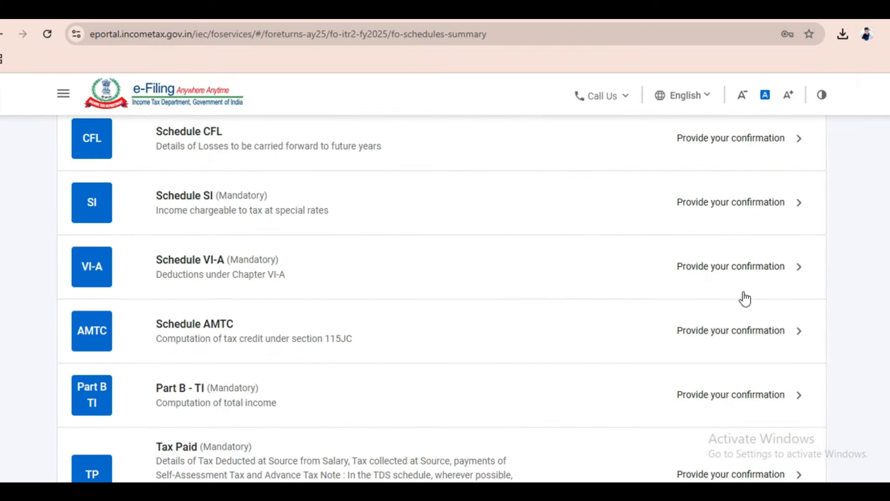
{"action": "scroll", "coordinate": [701, 312], "scroll_direction": "up", "scroll_amount": 7}
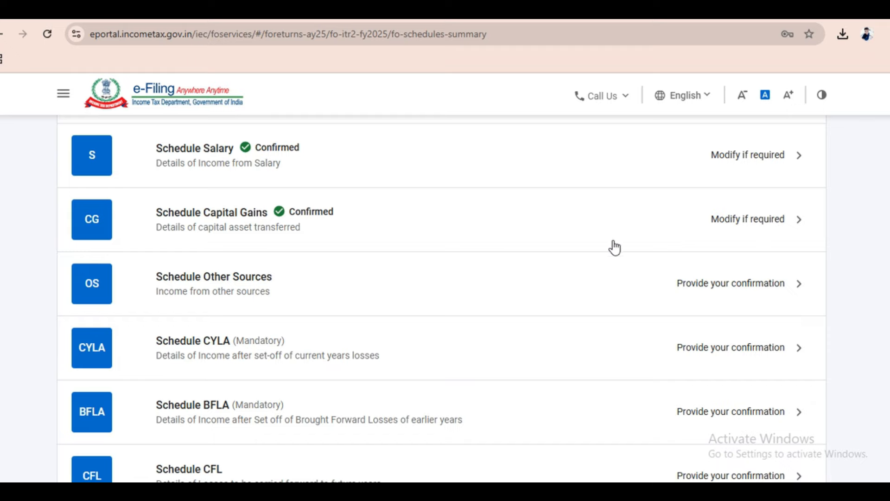
{"action": "left_click", "coordinate": [473, 287]}
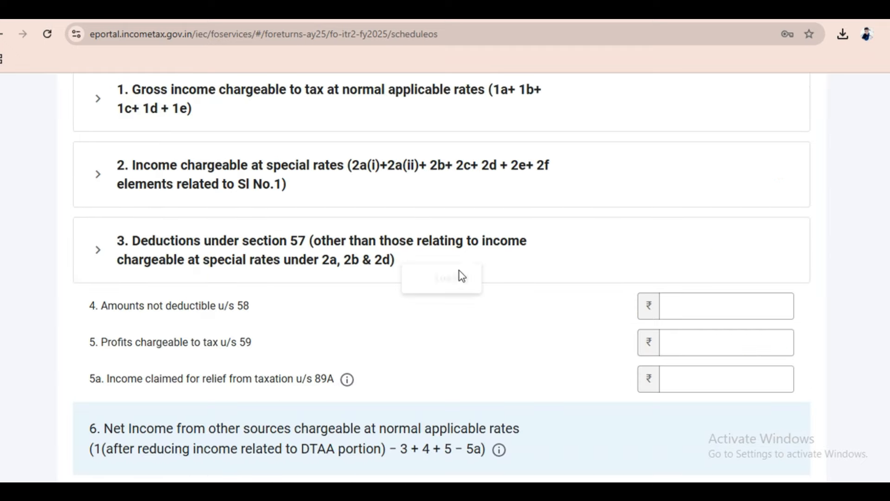
{"action": "scroll", "coordinate": [726, 309], "scroll_direction": "down", "scroll_amount": 10}
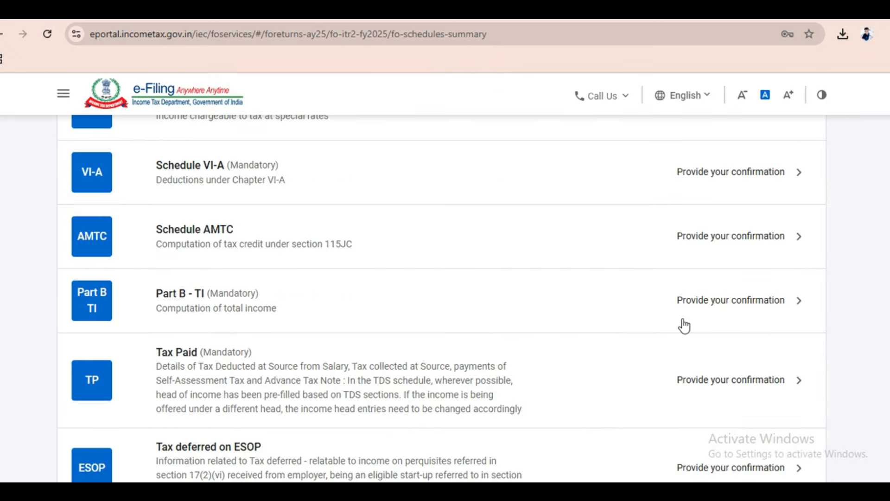
Step: Open Schedule CYLA, review the set-off of current year losses across all columns and confirm the schedule
{"action": "scroll", "coordinate": [684, 326], "scroll_direction": "up", "scroll_amount": 7}
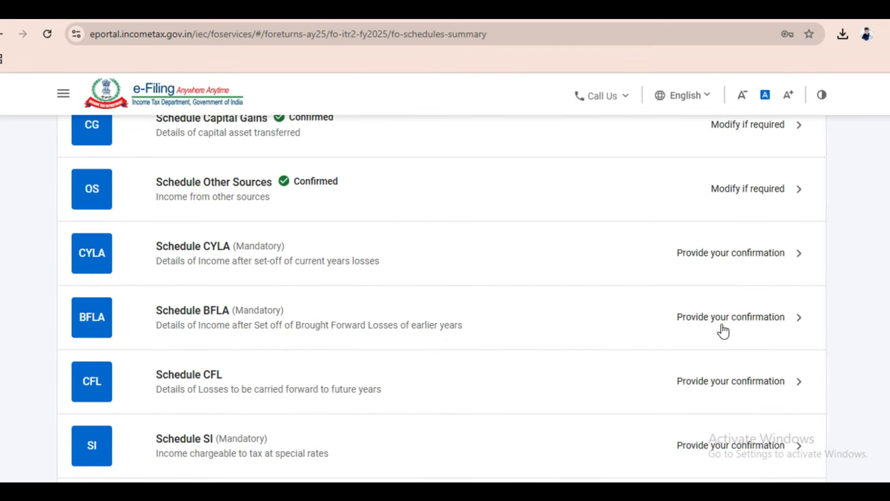
{"action": "left_click", "coordinate": [396, 258]}
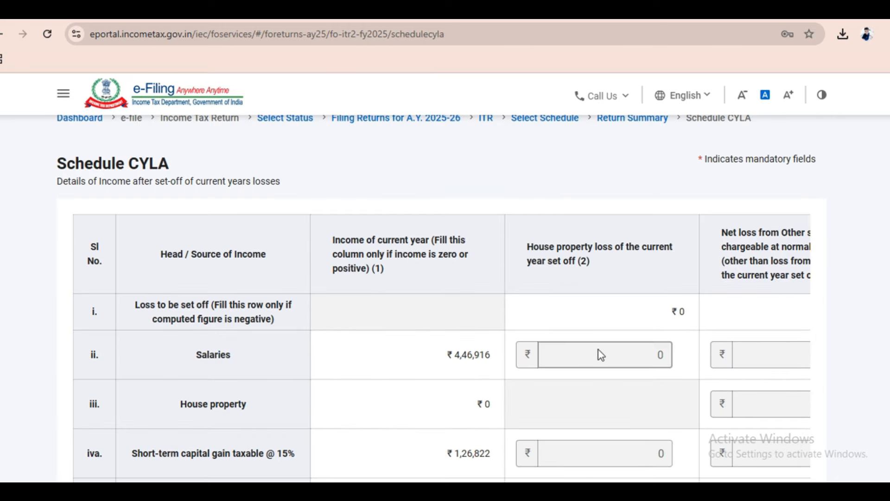
{"action": "scroll", "coordinate": [610, 351], "scroll_direction": "down", "scroll_amount": 6}
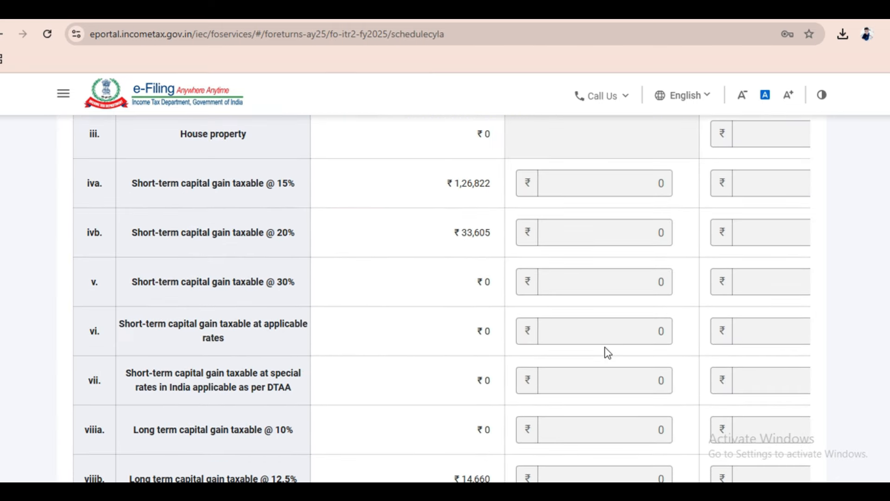
{"action": "scroll", "coordinate": [609, 351], "scroll_direction": "down", "scroll_amount": 12}
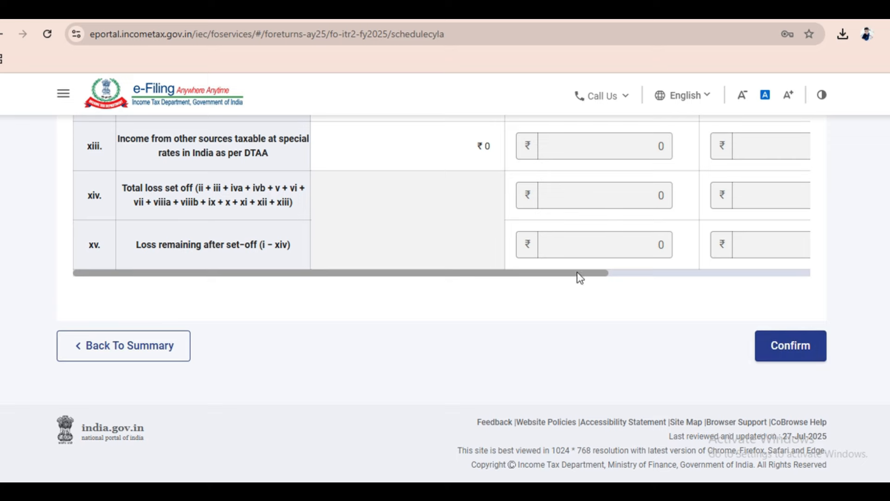
{"action": "left_click_drag", "start_coordinate": [577, 272], "coordinate": [774, 273]}
{"action": "scroll", "coordinate": [773, 403], "scroll_direction": "up", "scroll_amount": 3}
{"action": "left_click", "coordinate": [800, 475]}
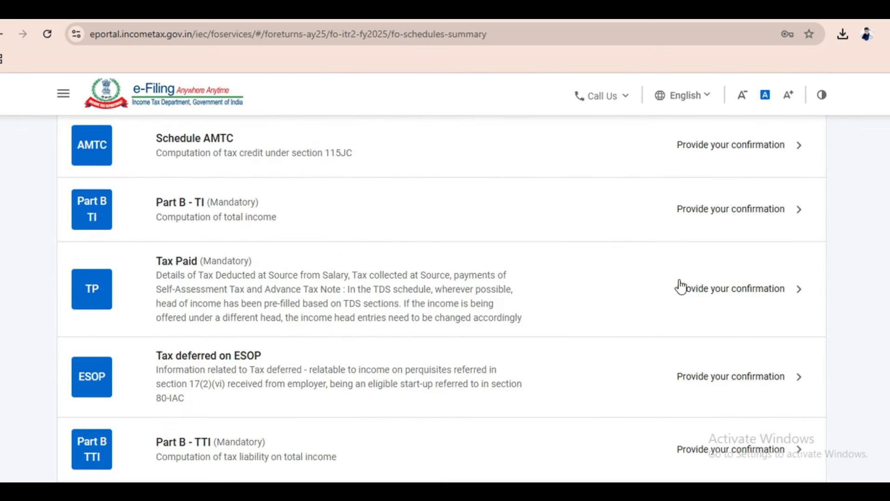
Step: Open Schedule BFLA from the return summary, check the income after set-off of brought forward losses and confirm it
{"action": "scroll", "coordinate": [673, 283], "scroll_direction": "up", "scroll_amount": 3}
{"action": "scroll", "coordinate": [417, 301], "scroll_direction": "up", "scroll_amount": 7}
{"action": "scroll", "coordinate": [413, 323], "scroll_direction": "down", "scroll_amount": 3}
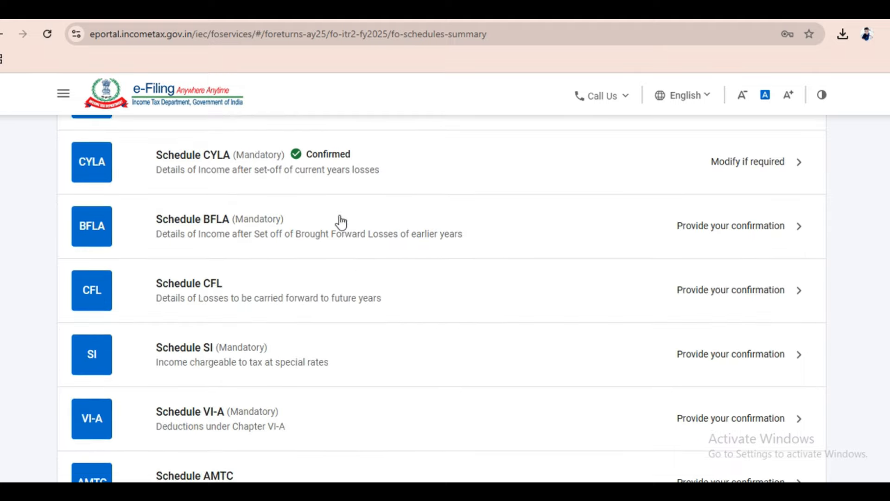
{"action": "left_click", "coordinate": [339, 223]}
{"action": "scroll", "coordinate": [765, 296], "scroll_direction": "down", "scroll_amount": 15}
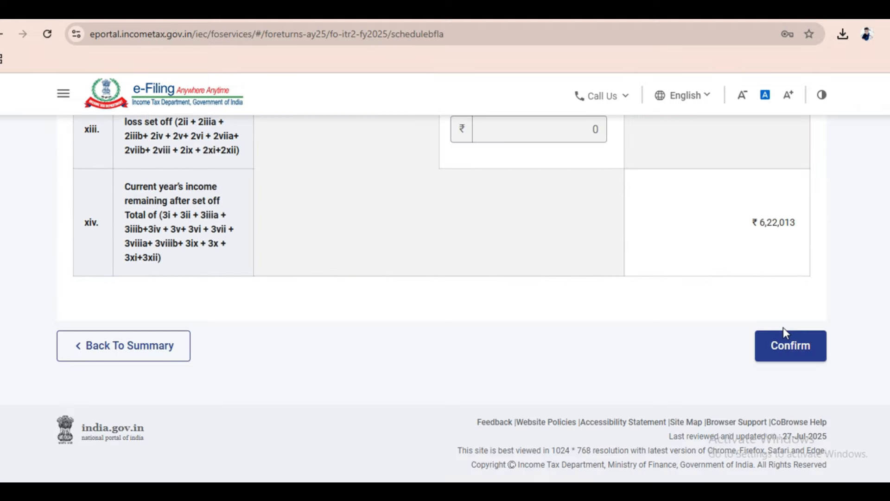
{"action": "left_click", "coordinate": [799, 343]}
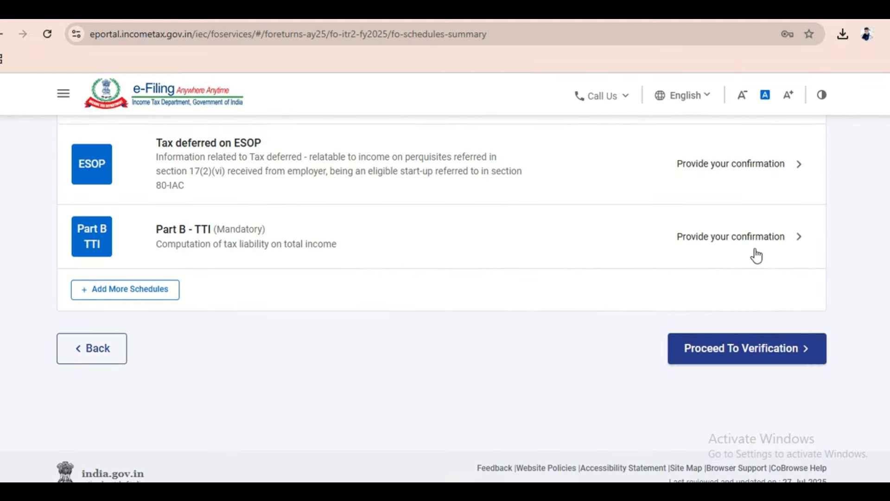
Step: Open Schedule CFL, check the losses carried forward to future years and confirm the schedule
{"action": "scroll", "coordinate": [642, 244], "scroll_direction": "up", "scroll_amount": 4}
{"action": "scroll", "coordinate": [556, 241], "scroll_direction": "up", "scroll_amount": 6}
{"action": "left_click", "coordinate": [492, 241]}
{"action": "scroll", "coordinate": [635, 352], "scroll_direction": "down", "scroll_amount": 10}
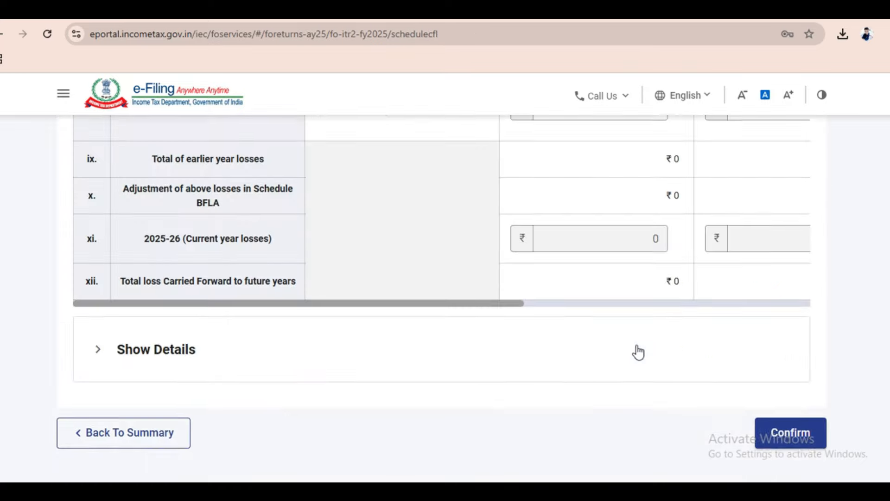
{"action": "left_click", "coordinate": [789, 345]}
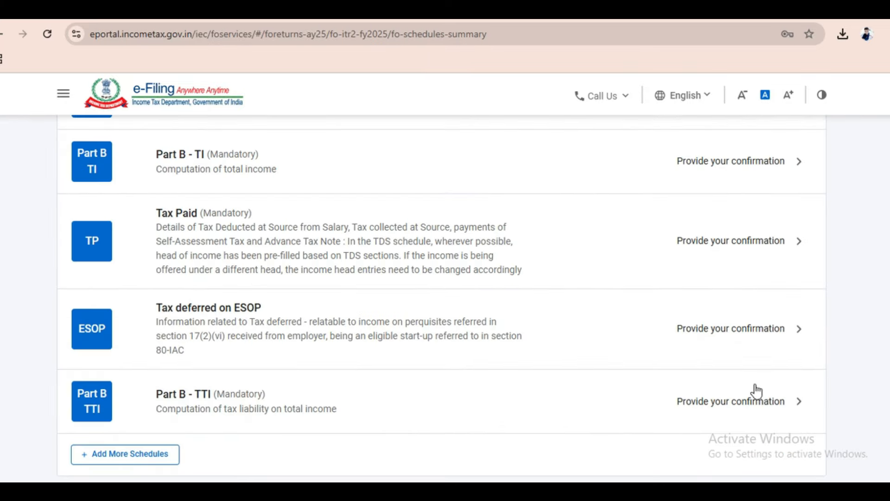
Step: Open Part B - TTI and review the tax liability computation, amount payable and foreign asset declaration
{"action": "left_click", "coordinate": [732, 361]}
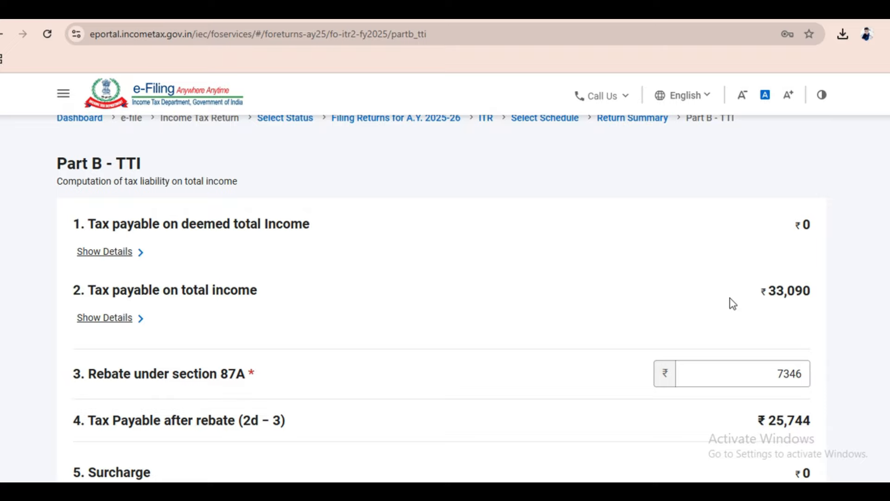
{"action": "scroll", "coordinate": [732, 304], "scroll_direction": "down", "scroll_amount": 5}
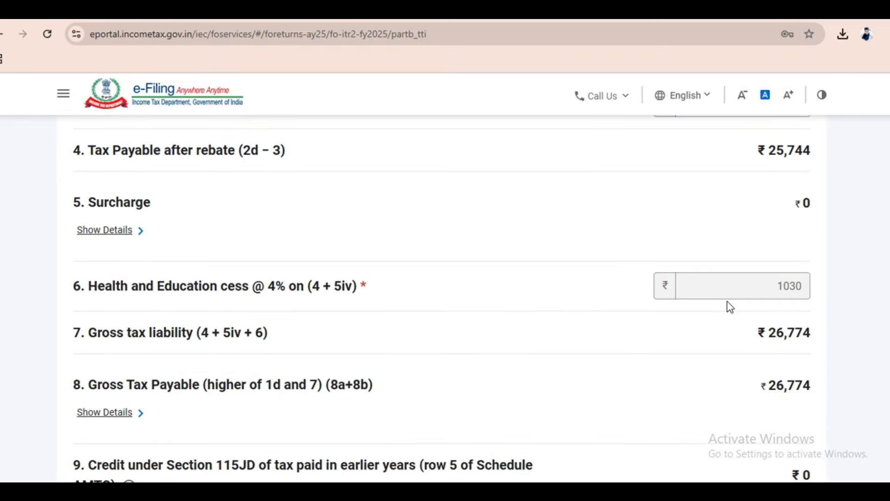
{"action": "scroll", "coordinate": [730, 304], "scroll_direction": "down", "scroll_amount": 17}
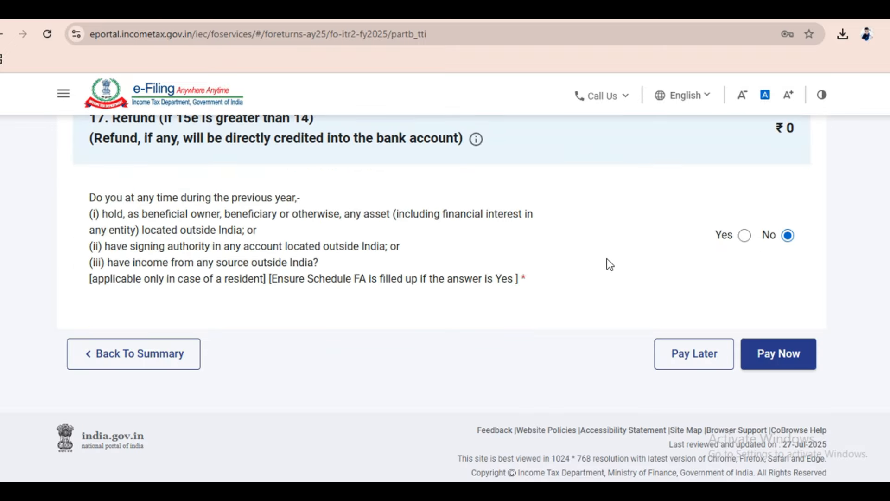
{"action": "scroll", "coordinate": [584, 283], "scroll_direction": "up", "scroll_amount": 4}
{"action": "scroll", "coordinate": [561, 302], "scroll_direction": "down", "scroll_amount": 4}
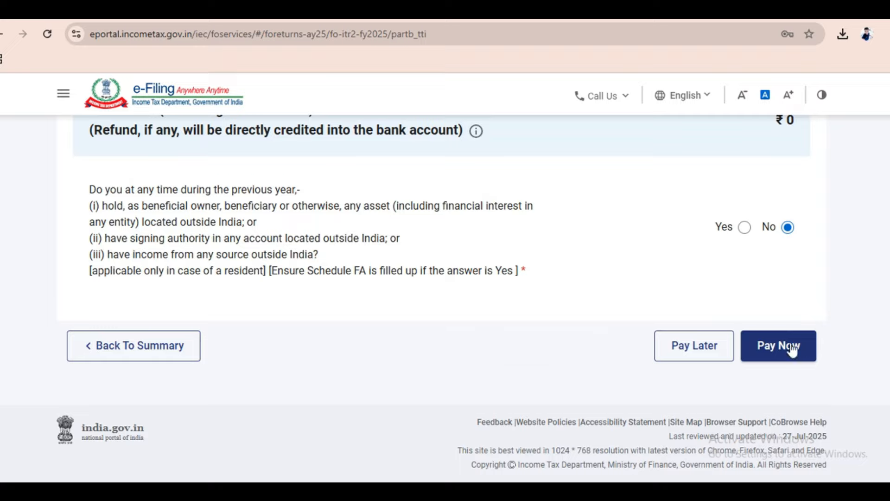
Step: Choose to pay the tax now through the e-Pay Tax service and accept the pre-filled tax break-up
{"action": "left_click", "coordinate": [792, 350]}
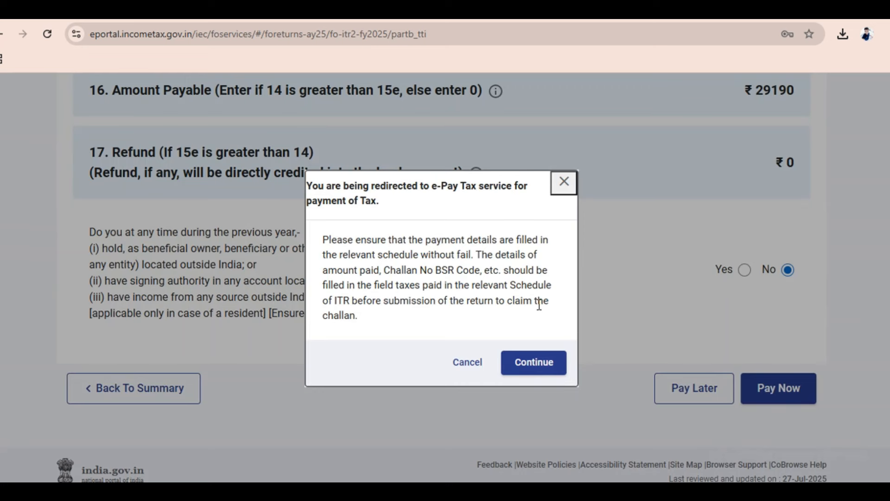
{"action": "left_click", "coordinate": [533, 362]}
{"action": "left_click", "coordinate": [782, 370]}
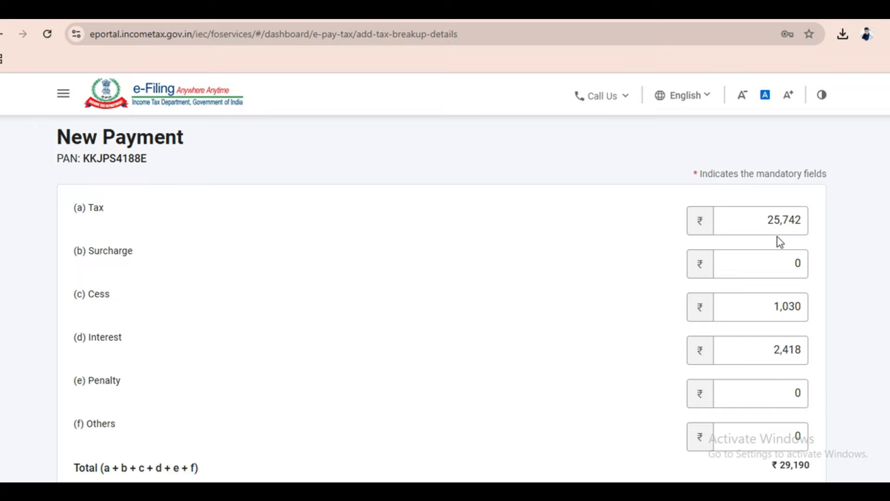
{"action": "scroll", "coordinate": [792, 304], "scroll_direction": "down", "scroll_amount": 5}
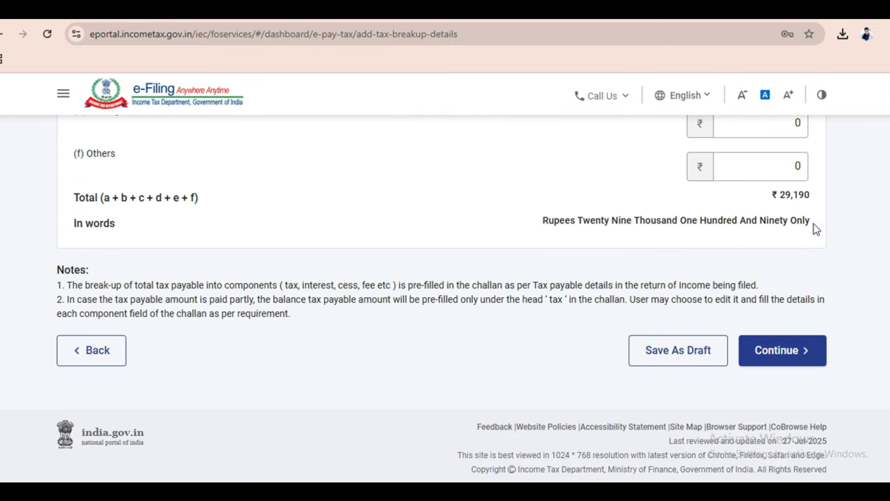
{"action": "left_click", "coordinate": [786, 343]}
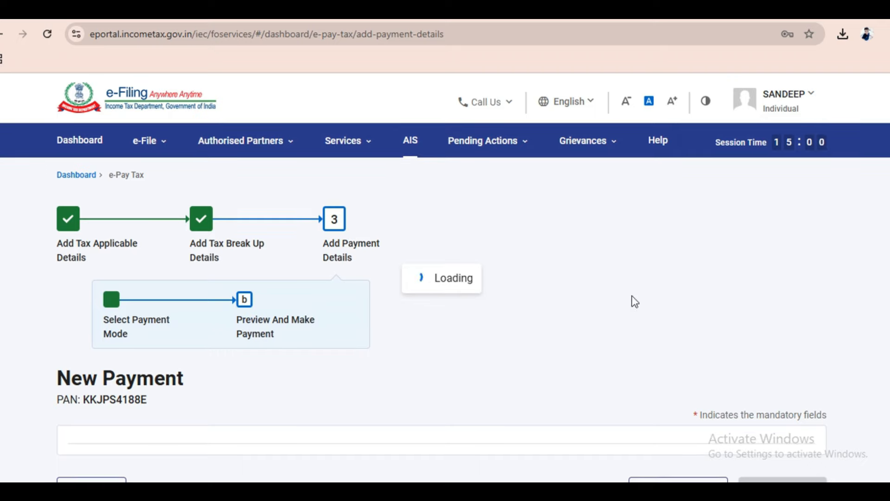
Step: Review the available payment modes and the authorised net banking banks for the new payment
{"action": "scroll", "coordinate": [594, 309], "scroll_direction": "down", "scroll_amount": 6}
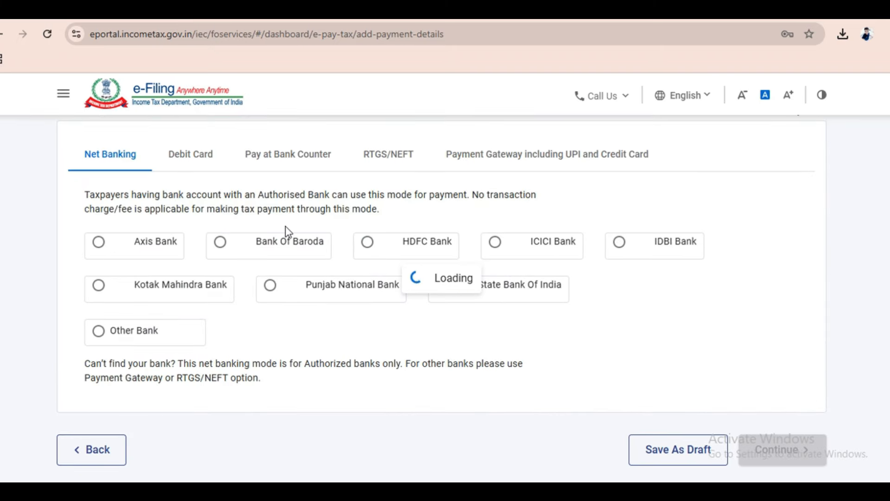
{"action": "scroll", "coordinate": [142, 215], "scroll_direction": "down", "scroll_amount": 3}
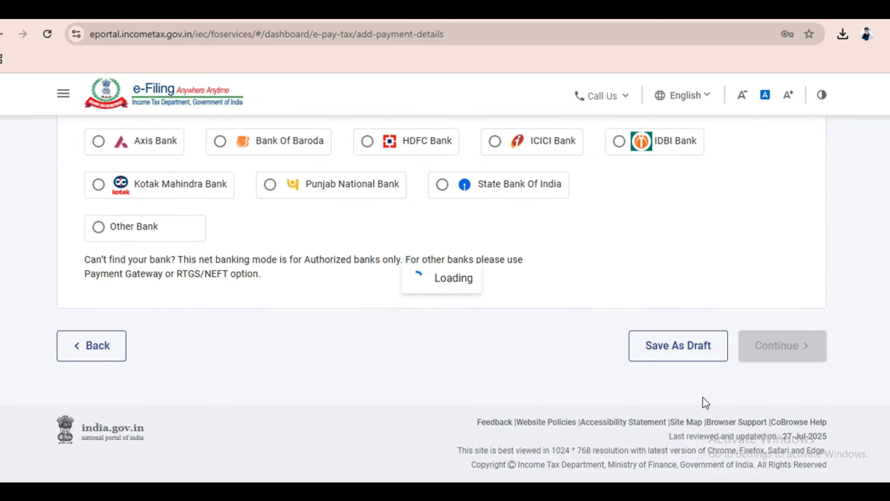
{"action": "scroll", "coordinate": [751, 218], "scroll_direction": "up", "scroll_amount": 3}
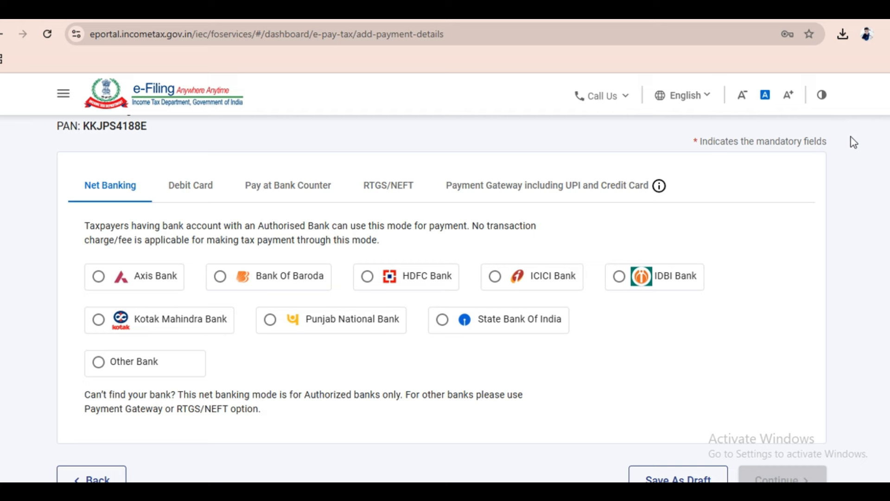
{"action": "scroll", "coordinate": [760, 253], "scroll_direction": "down", "scroll_amount": 3}
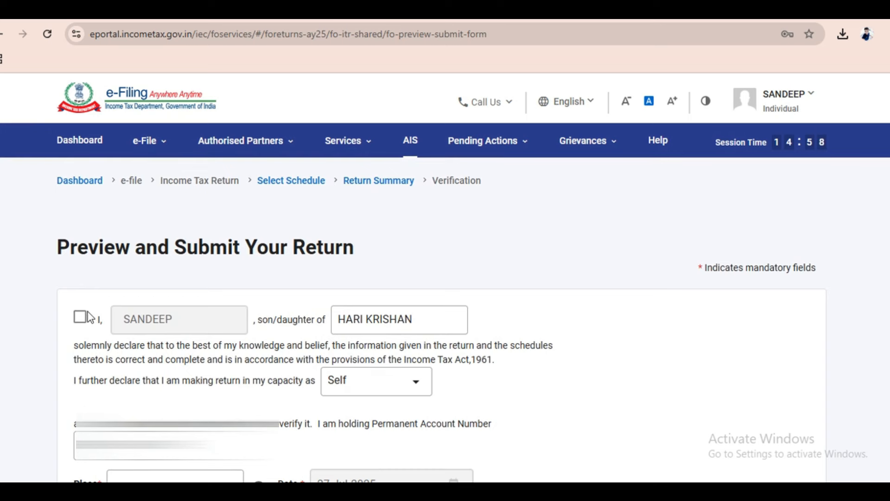
Step: Accept the verification declaration on the return preview, fill in the place and proceed to validation
{"action": "left_click", "coordinate": [79, 319]}
{"action": "scroll", "coordinate": [186, 324], "scroll_direction": "down", "scroll_amount": 6}
{"action": "left_click", "coordinate": [176, 181]}
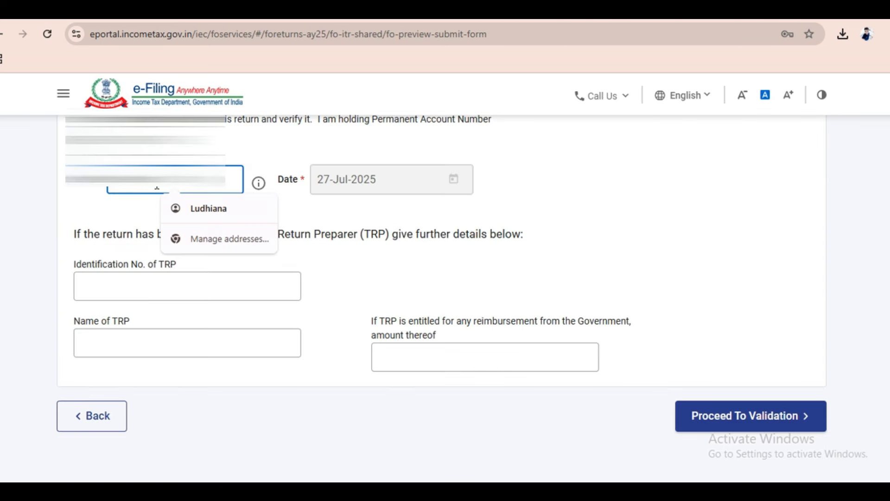
{"action": "scroll", "coordinate": [731, 318], "scroll_direction": "down", "scroll_amount": 2}
{"action": "left_click", "coordinate": [731, 318]}
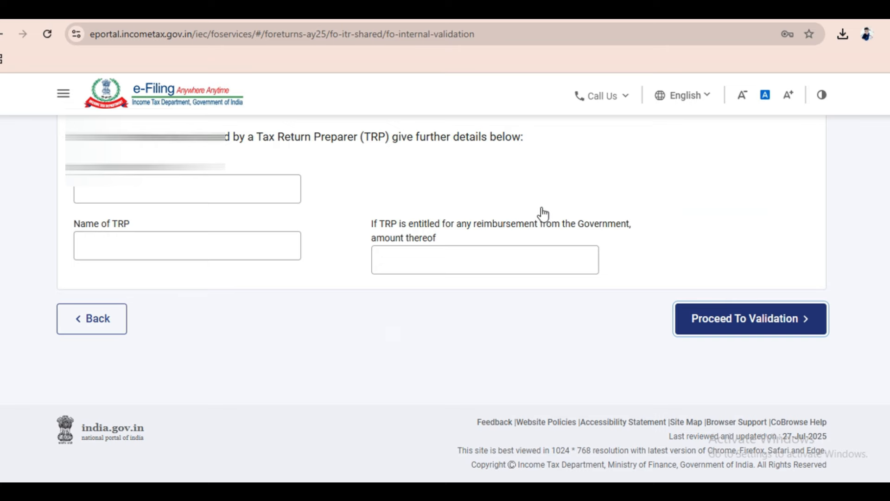